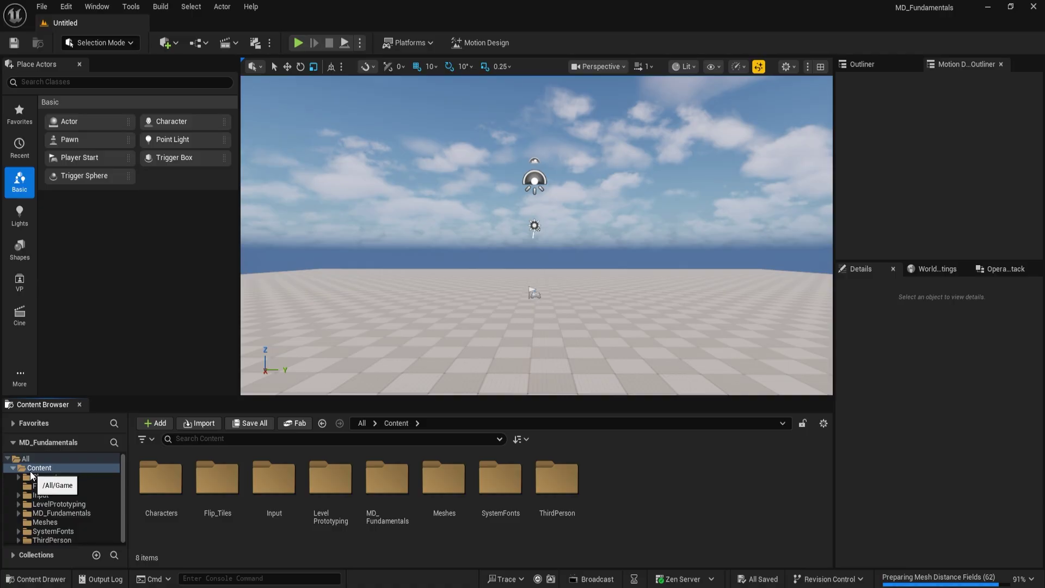
Open the Flip_Tiles content folder, then search the project's plugins for "niag" and check the Niagara-related entries
double_click(218, 490)
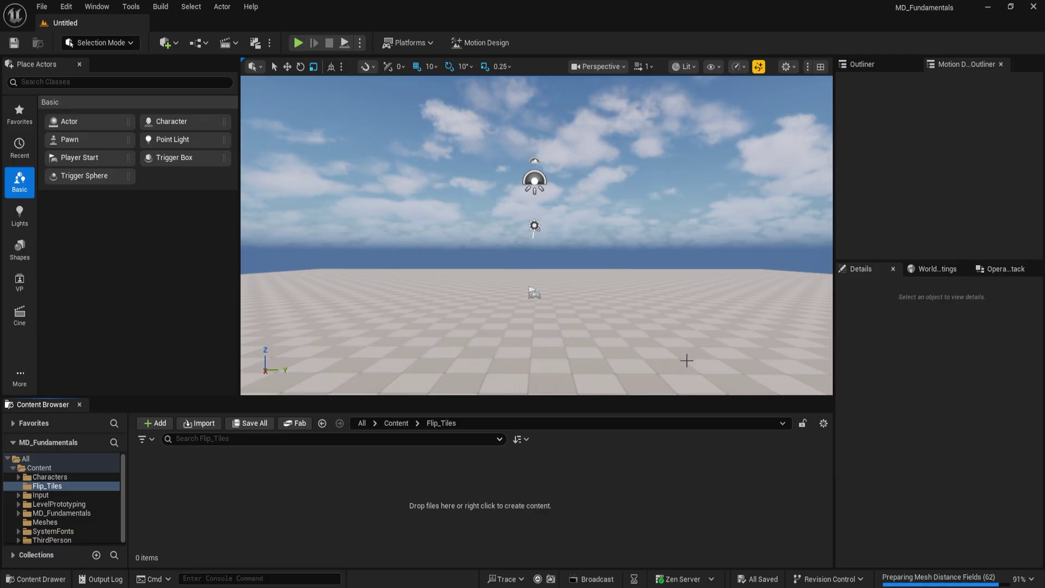
left_click(61, 8)
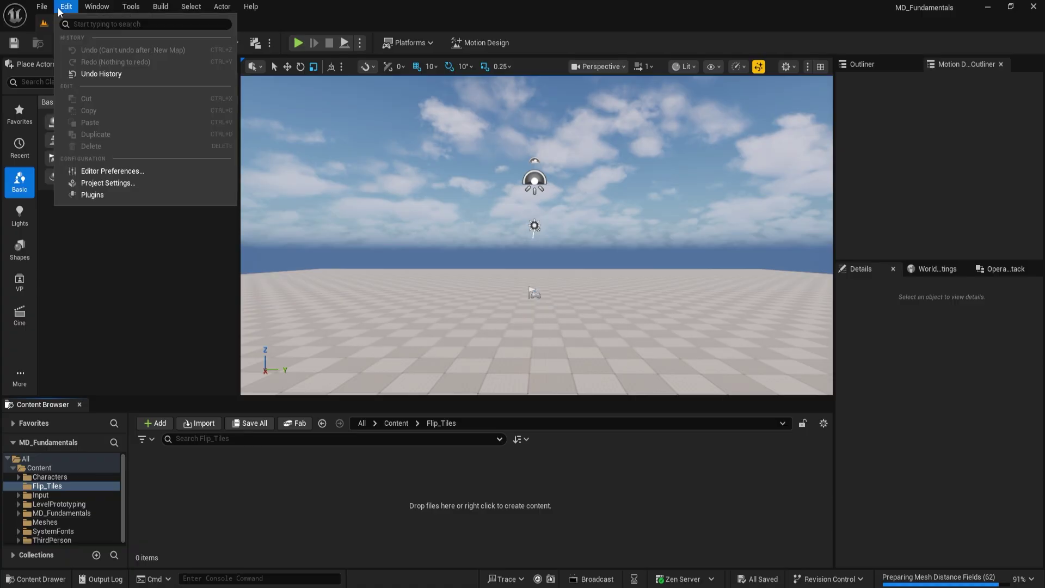
left_click(92, 195)
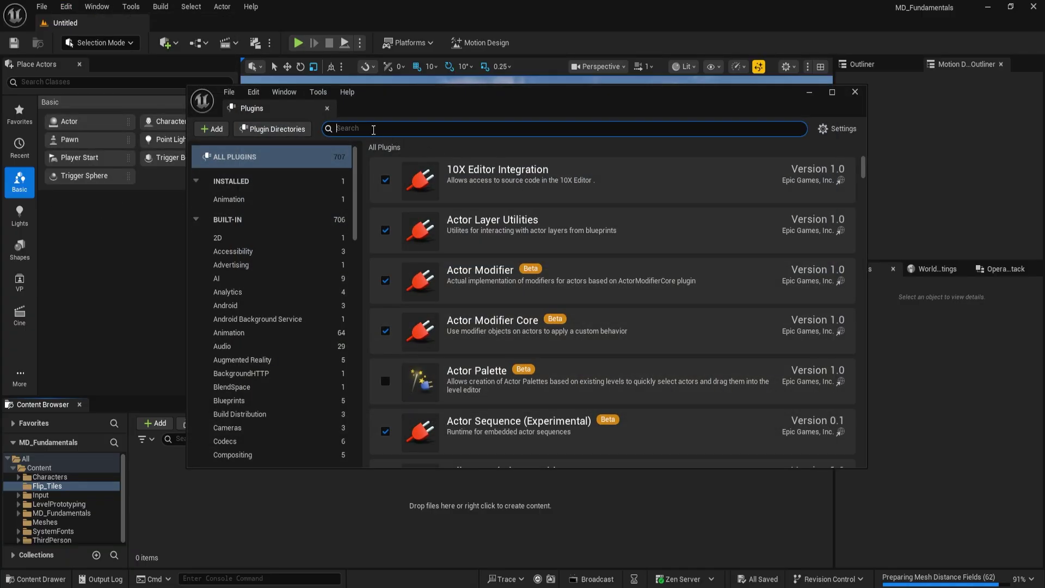
type("nia")
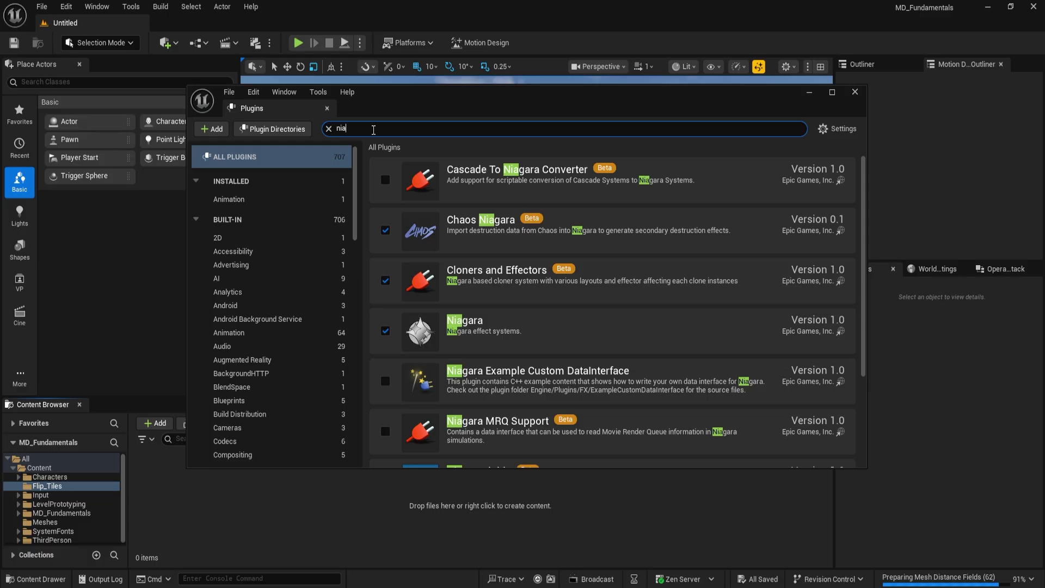
type("g")
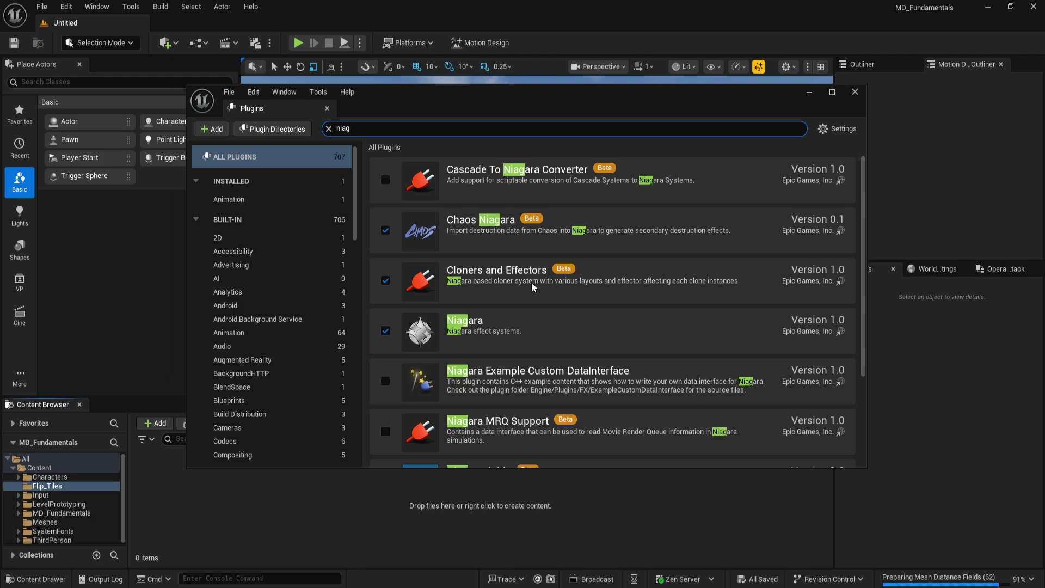
scroll(634, 326, "down", 3)
scroll(463, 403, "down", 2)
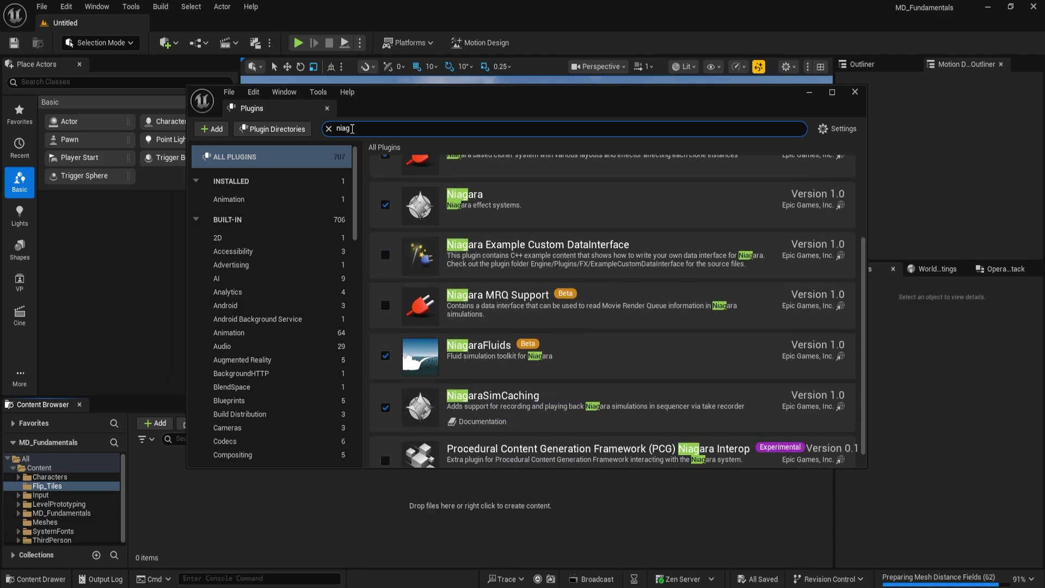
Search the plugins for "motion" to check the Motion Design plugin
key("BackSpace")
key("BackSpace")
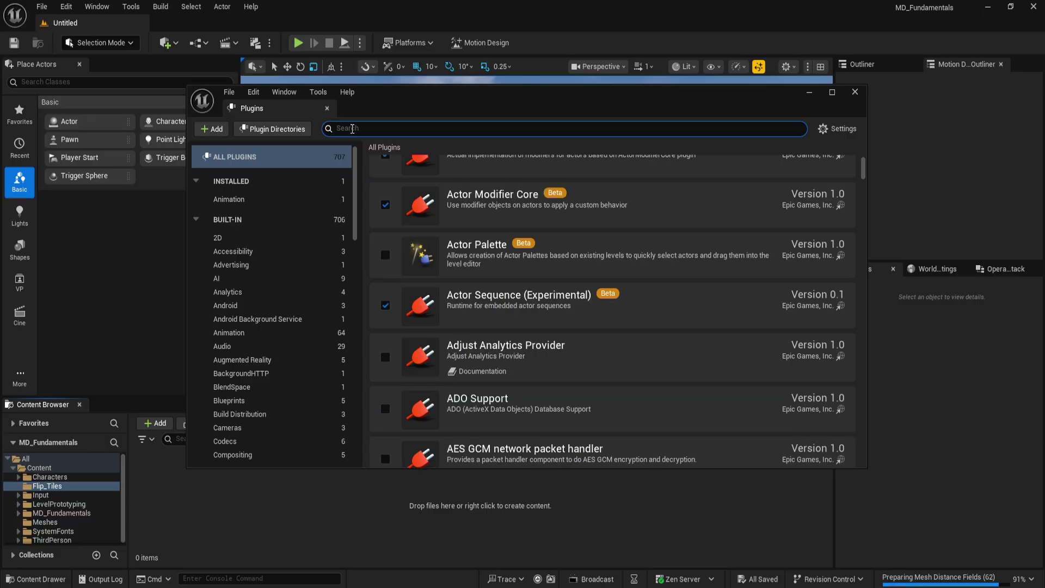
type("motion")
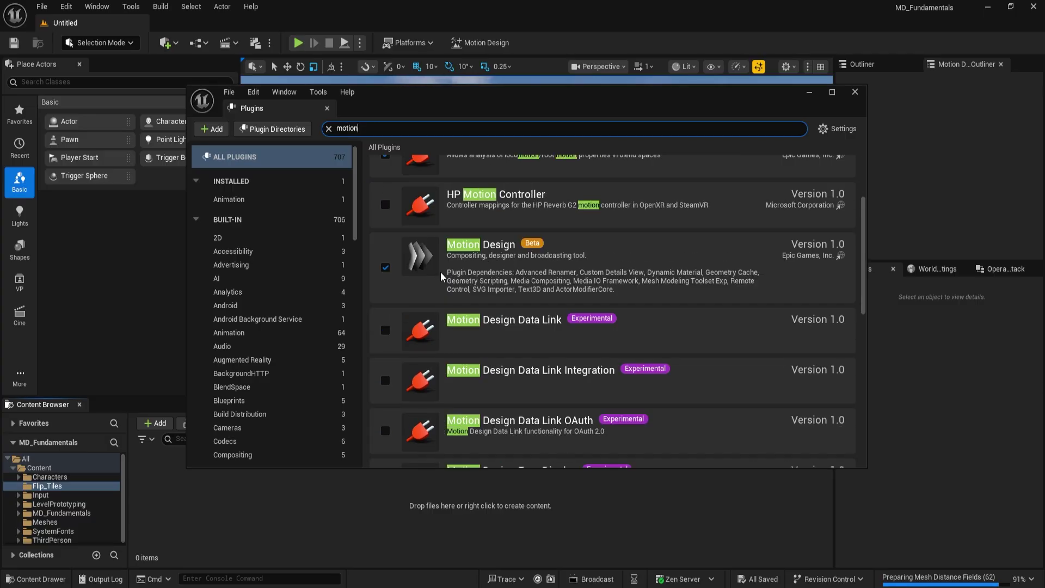
Search the plugins for "modelin" to check Modeling Tools Editor Mode, and close the plugin manager
key("BackSpace")
key("BackSpace")
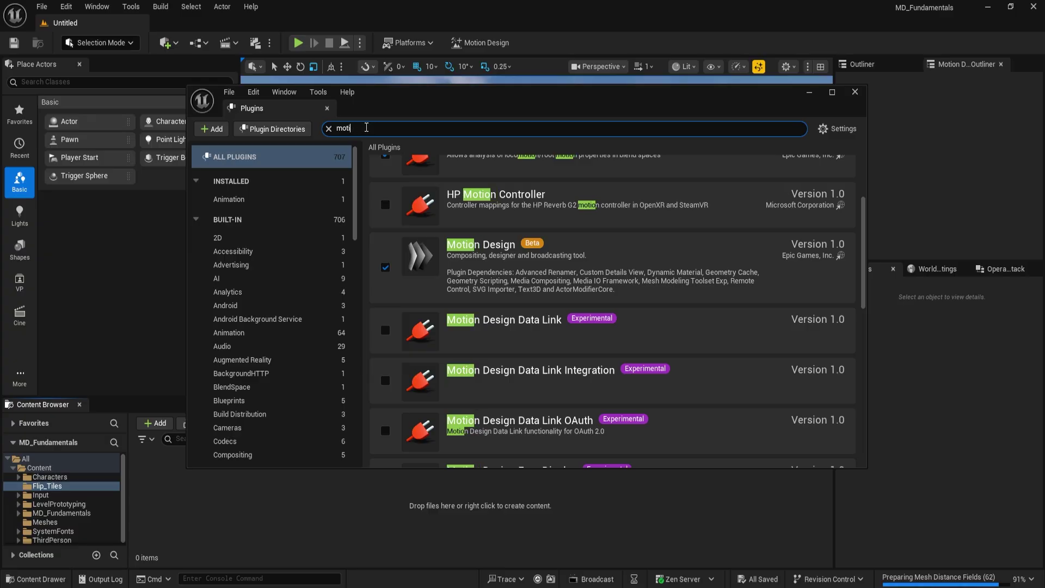
key("BackSpace")
type("mo")
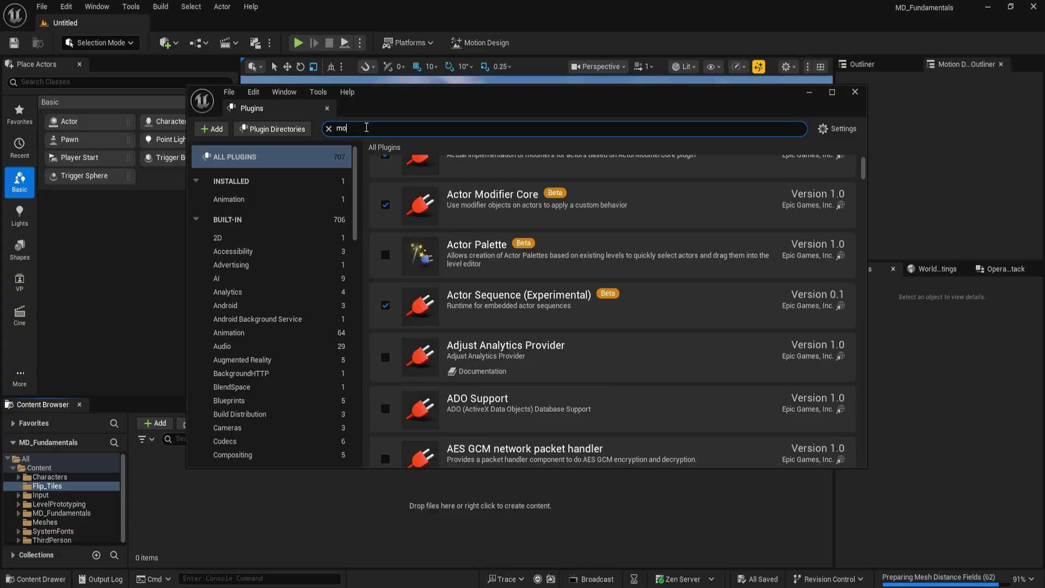
type("delin")
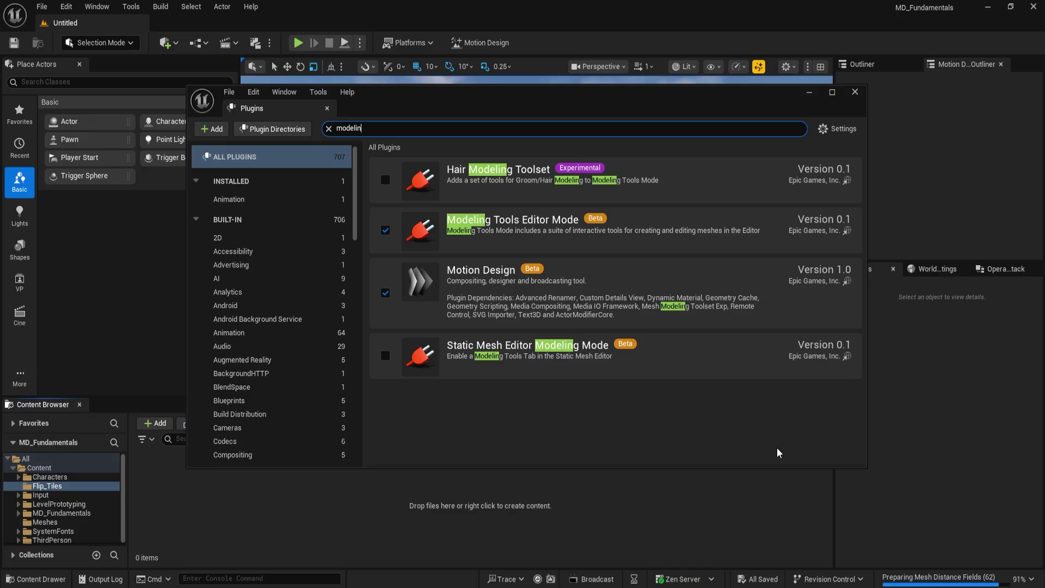
left_click(855, 91)
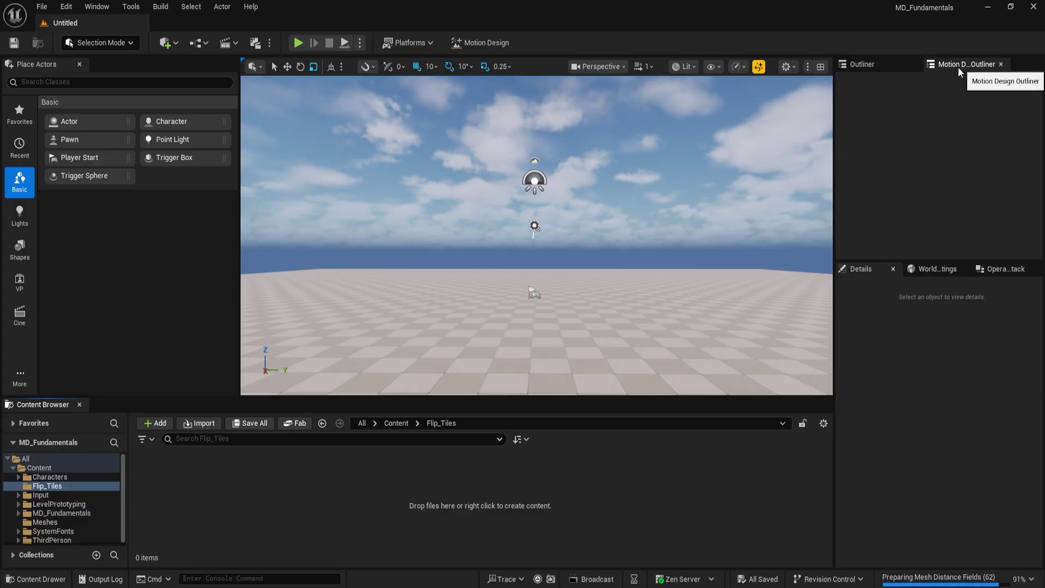
Show the Operator Stack and check that it and the Motion Design Outliner are enabled among the editor windows
left_click(996, 269)
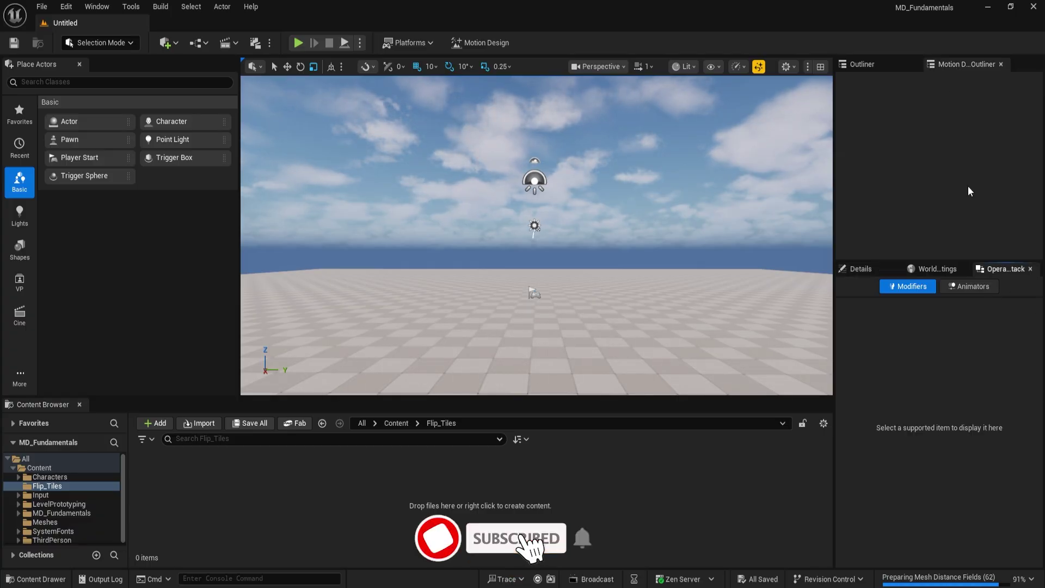
left_click(95, 7)
mouse_move(158, 54)
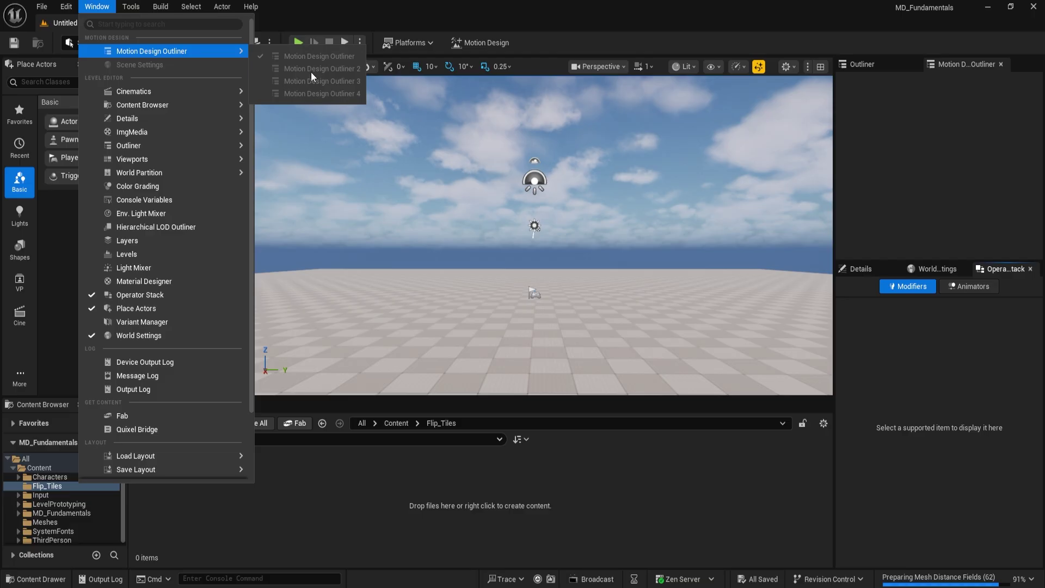
left_click(586, 42)
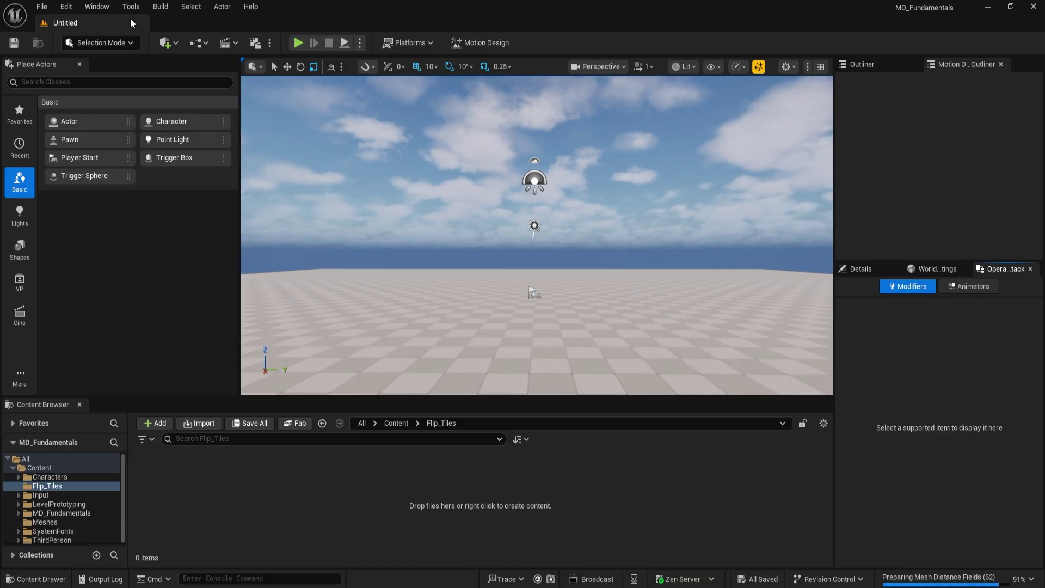
left_click(97, 7)
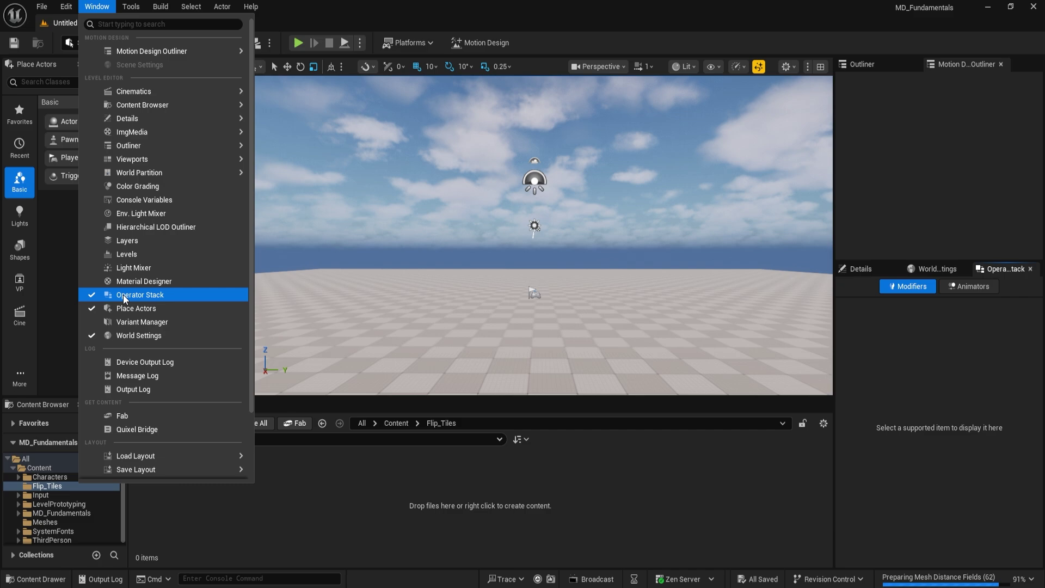
left_click(996, 335)
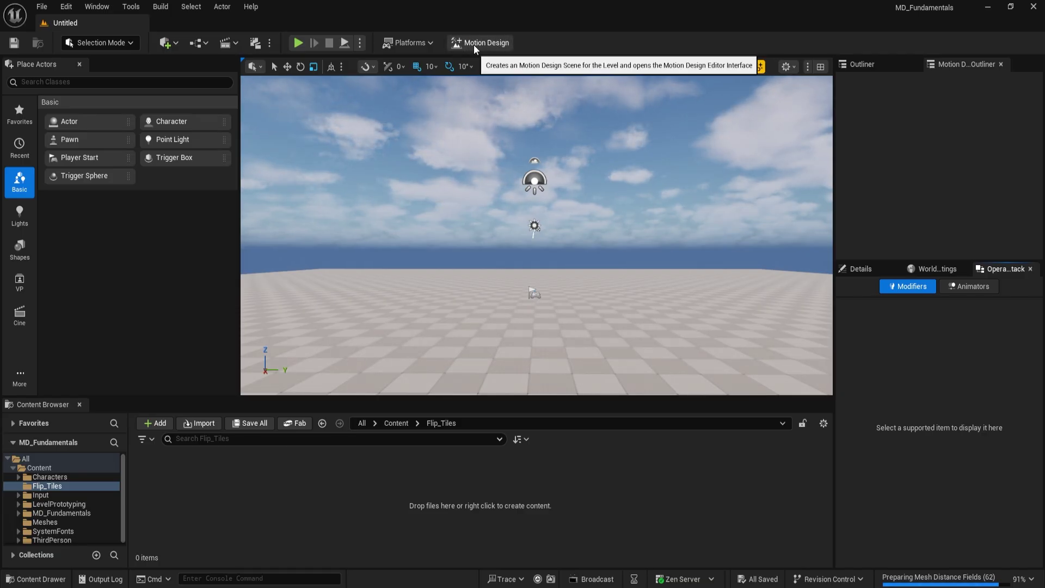
Create a Motion Design scene for the level and check the available Motion Design Outliner windows
right_click_drag(470, 273, 471, 294)
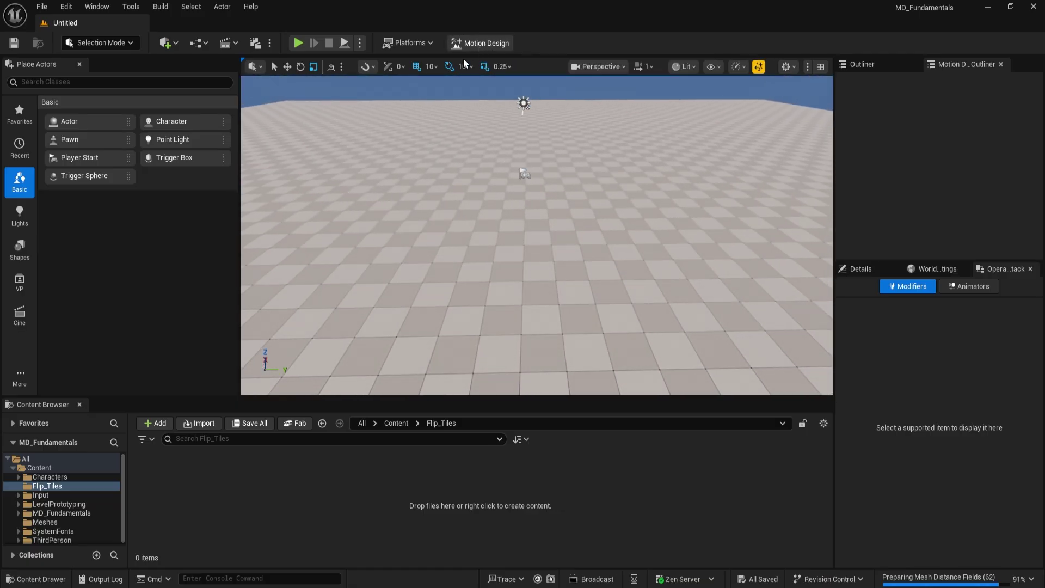
left_click(479, 43)
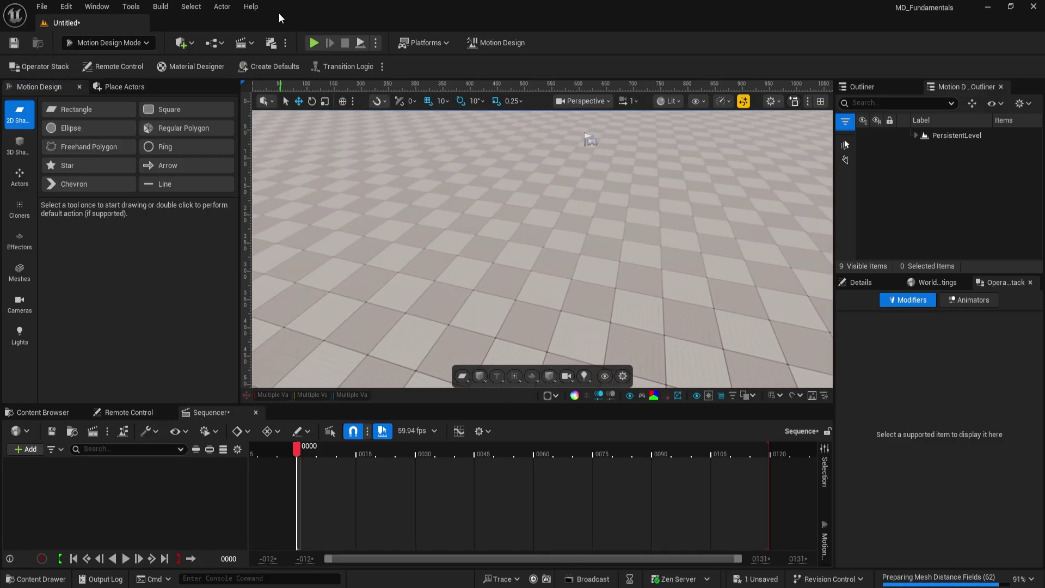
left_click(98, 7)
mouse_move(229, 51)
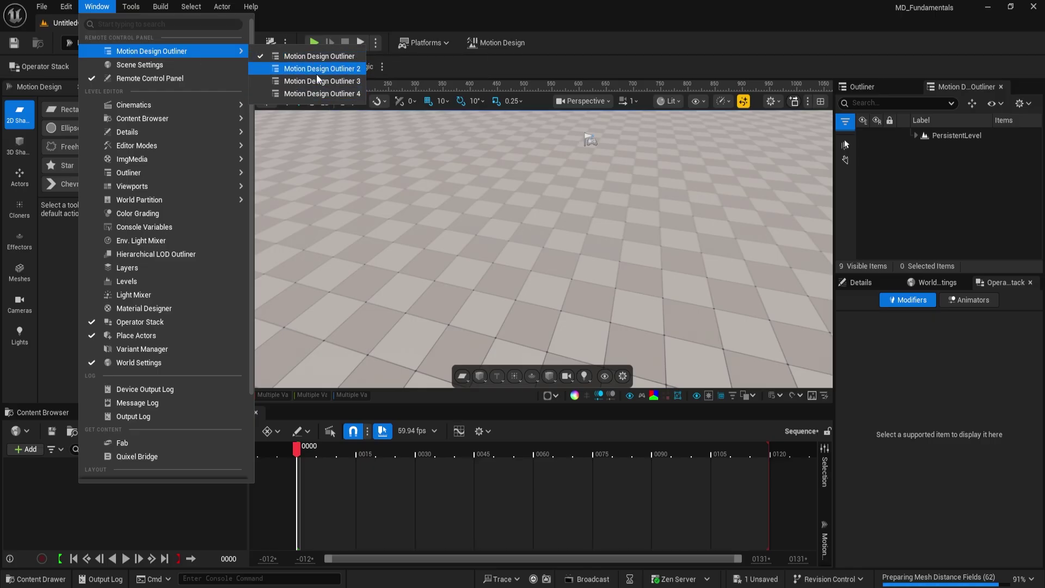
Draw a 2D rectangle about 188 by 188 units above the floor in the middle of the scene
key("w")
right_click_drag(516, 222, 516, 223)
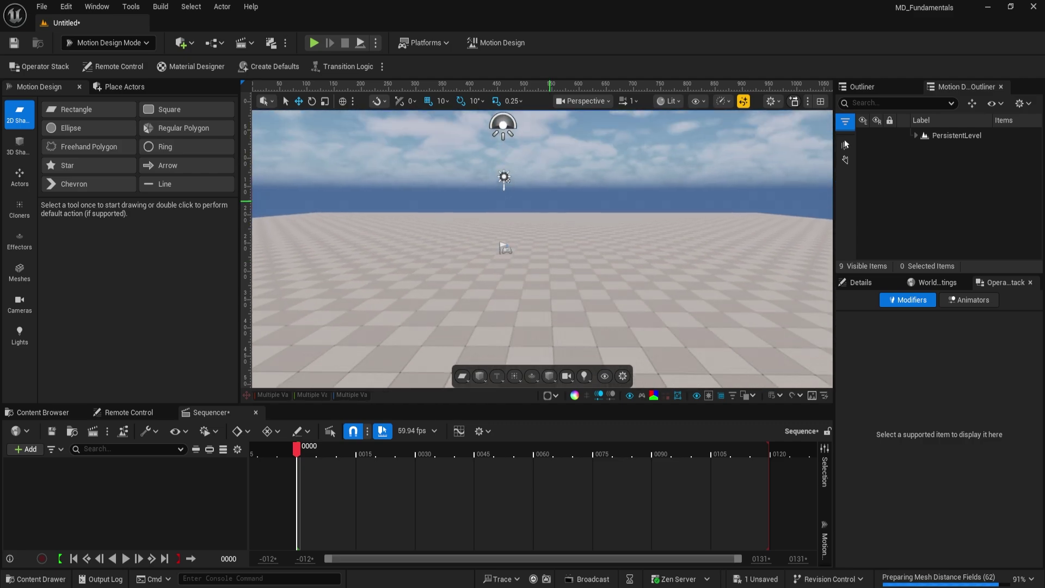
left_click(77, 110)
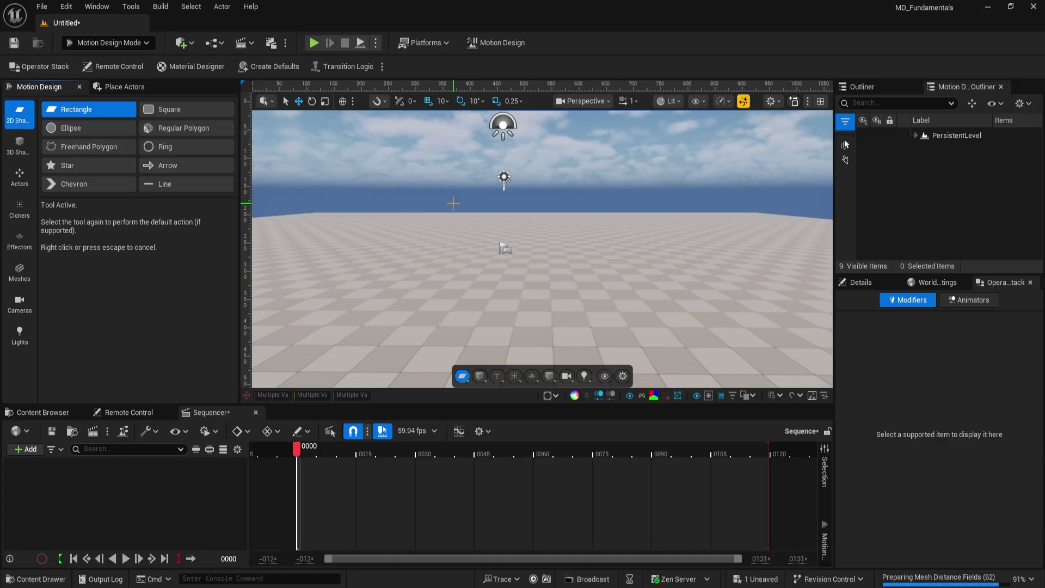
left_click_drag(455, 206, 563, 319)
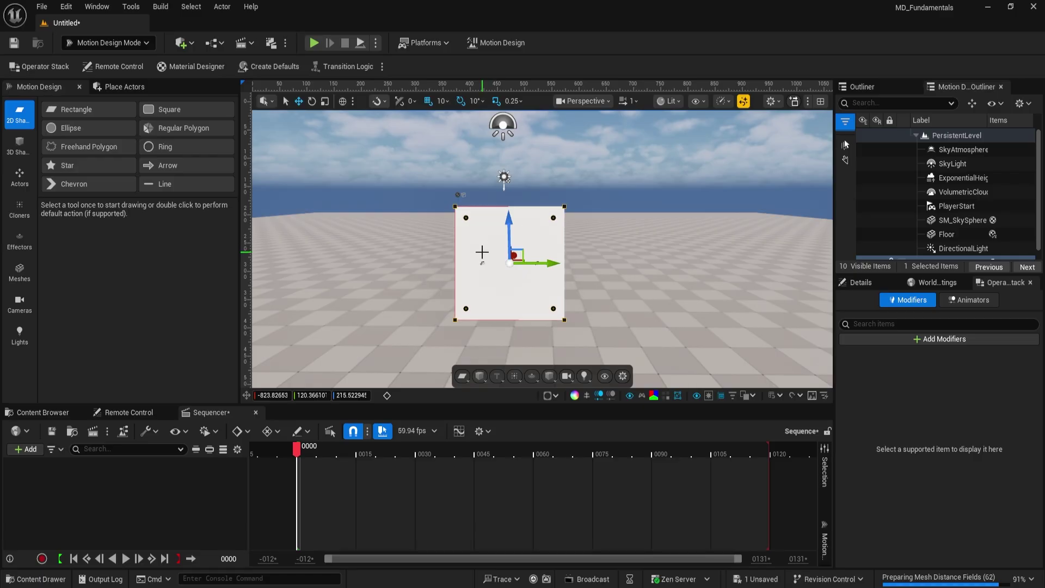
Reset the rectangle's location and rotation to their defaults, raise it to a Z location of 150, and frame it
left_click(855, 284)
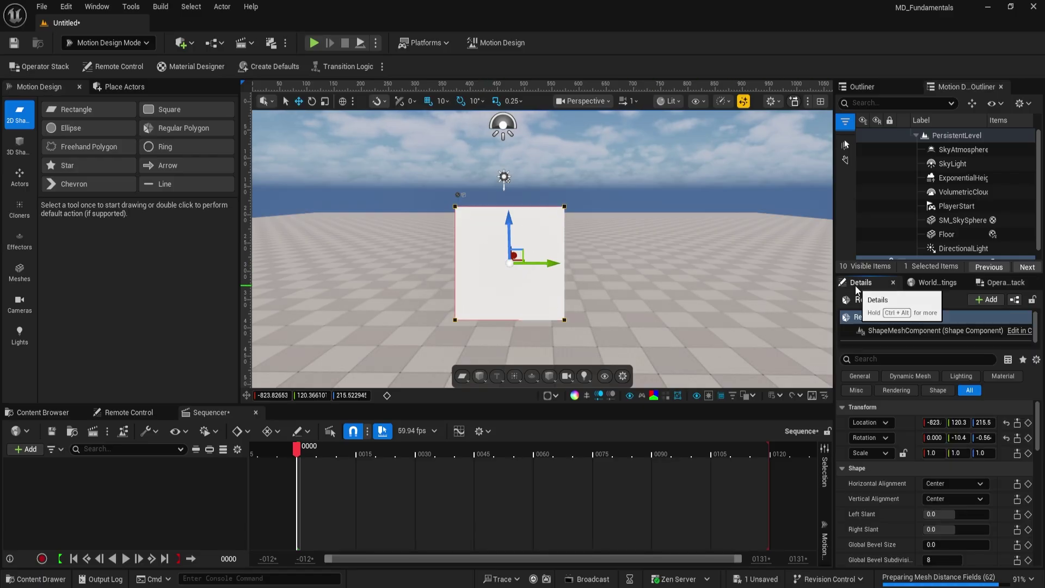
left_click(1006, 424)
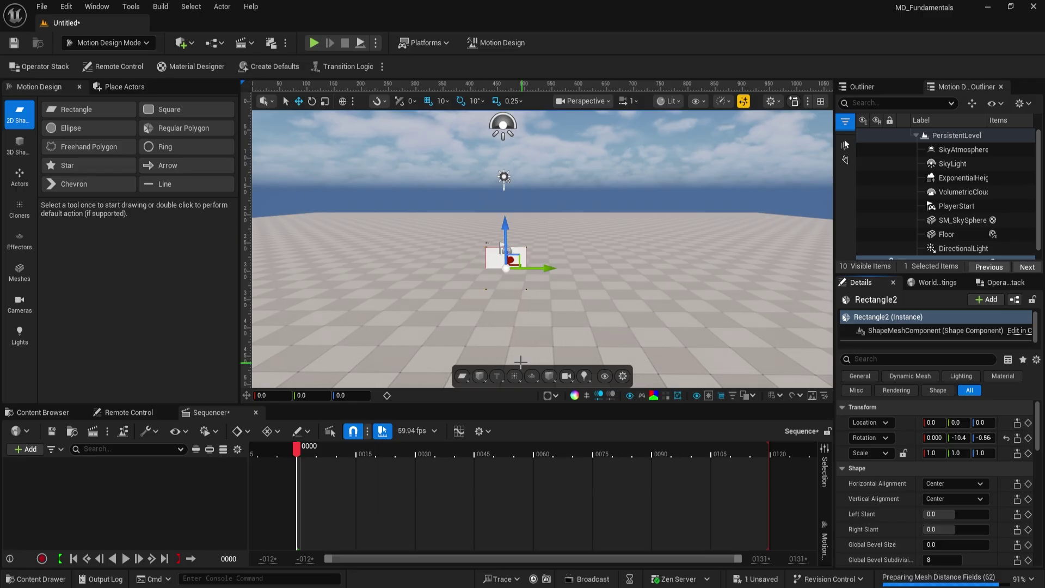
left_click(1005, 438)
left_click_drag(504, 224, 500, 187)
key("f")
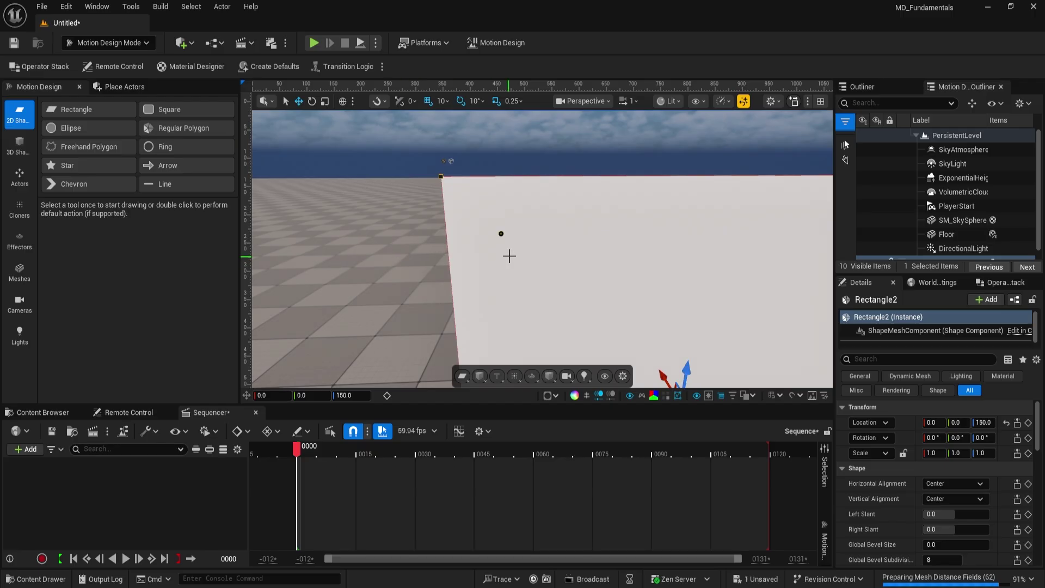
Change the viewport type to Default Viewport
left_click(380, 262)
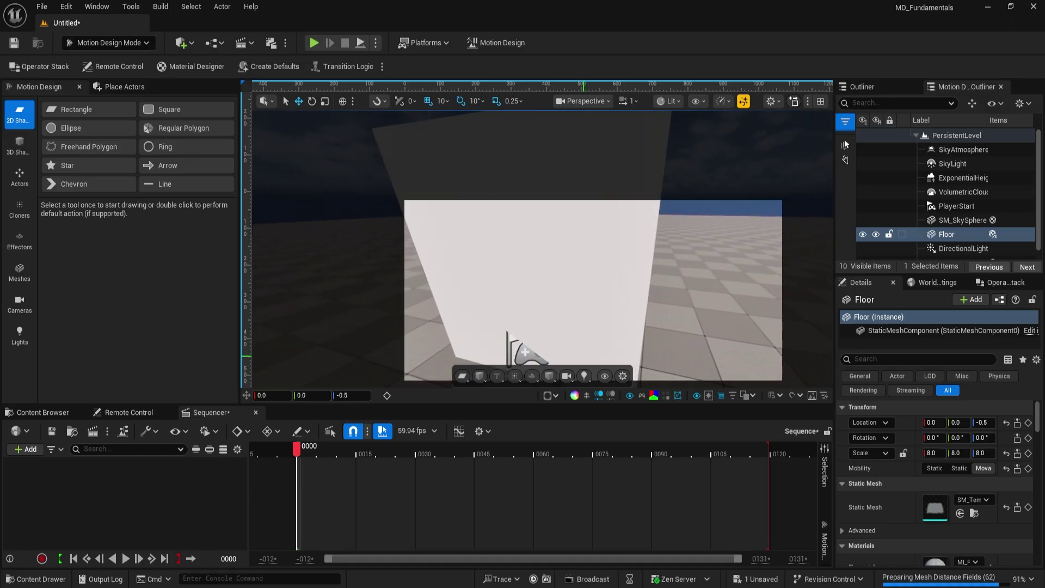
left_click(577, 102)
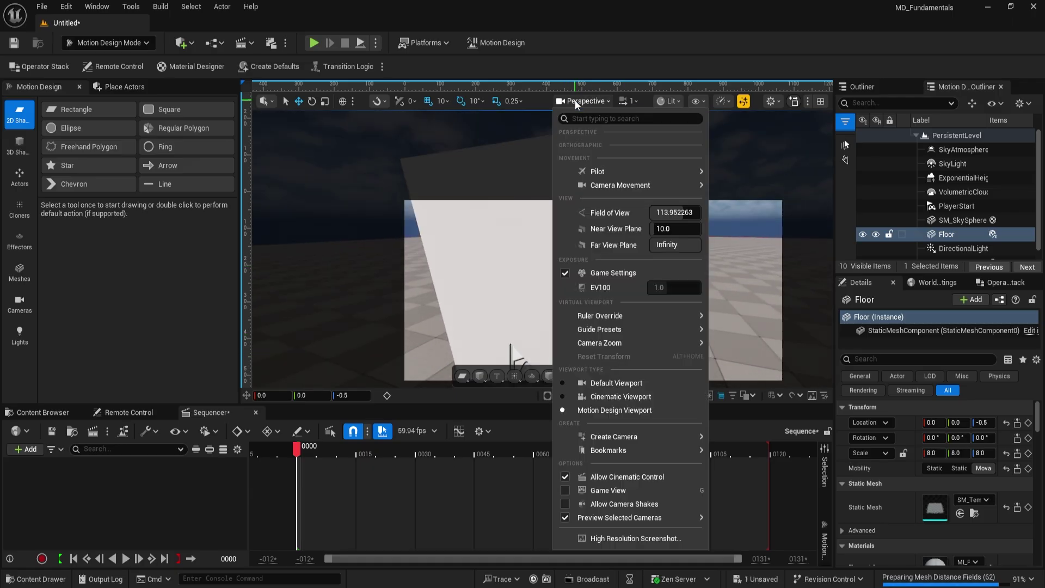
left_click(598, 383)
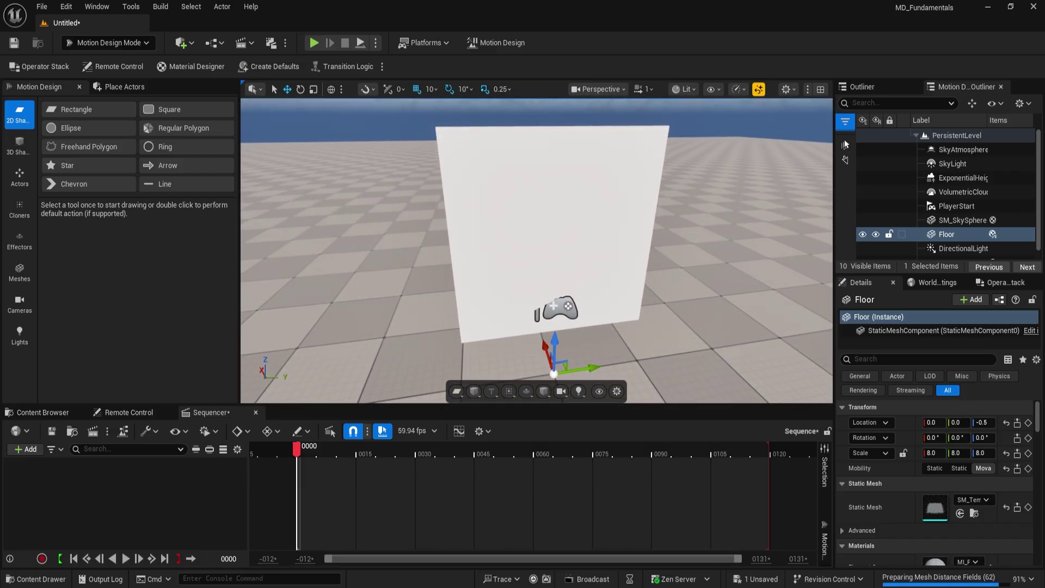
Set the rectangle's Global Bevel Size to 5 and inspect a rounded corner up close
scroll(1036, 442, "down", 3)
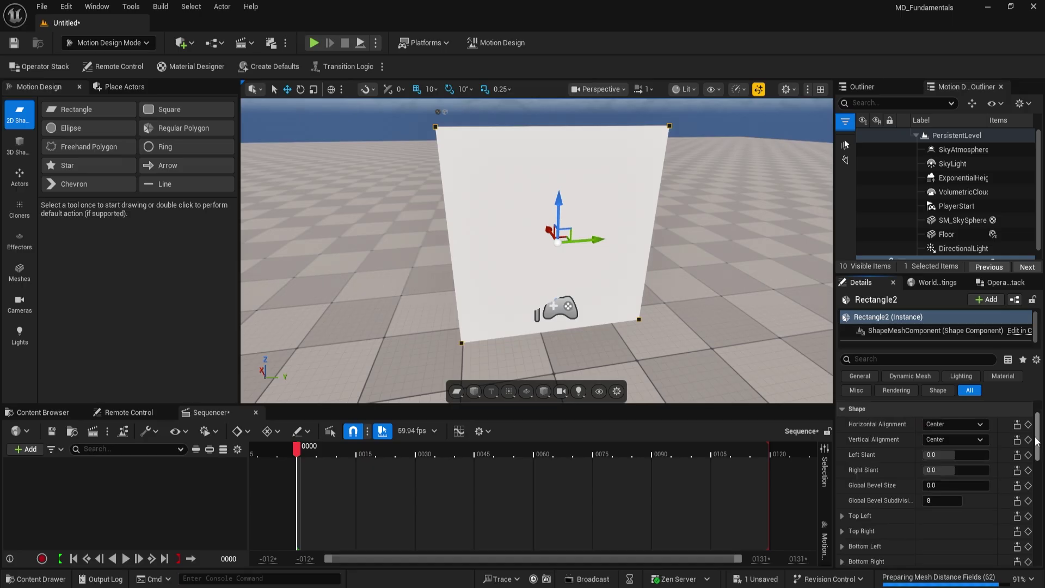
left_click_drag(1036, 441, 1039, 453)
scroll(914, 460, "up", 2)
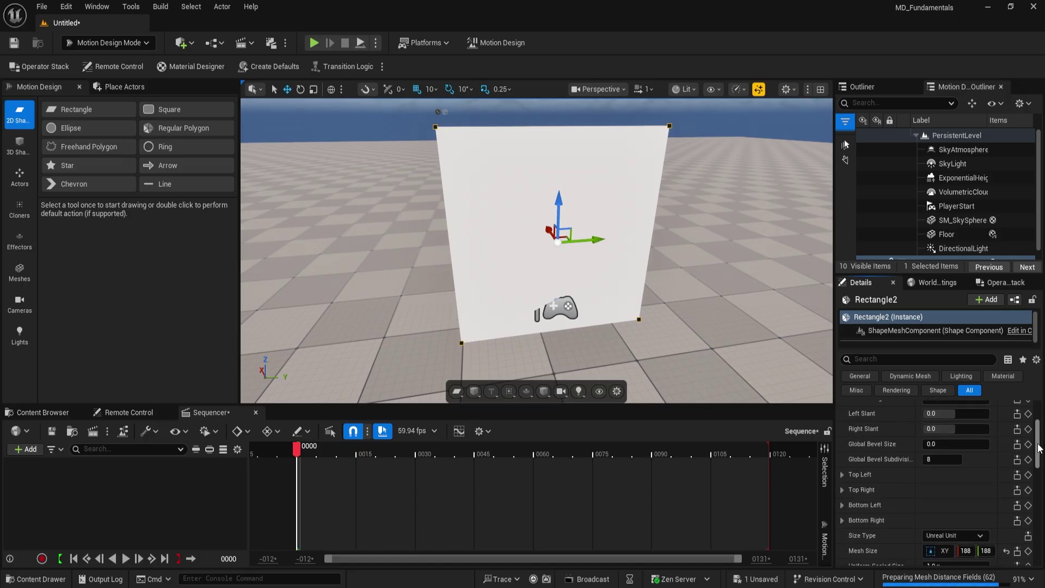
left_click(926, 447)
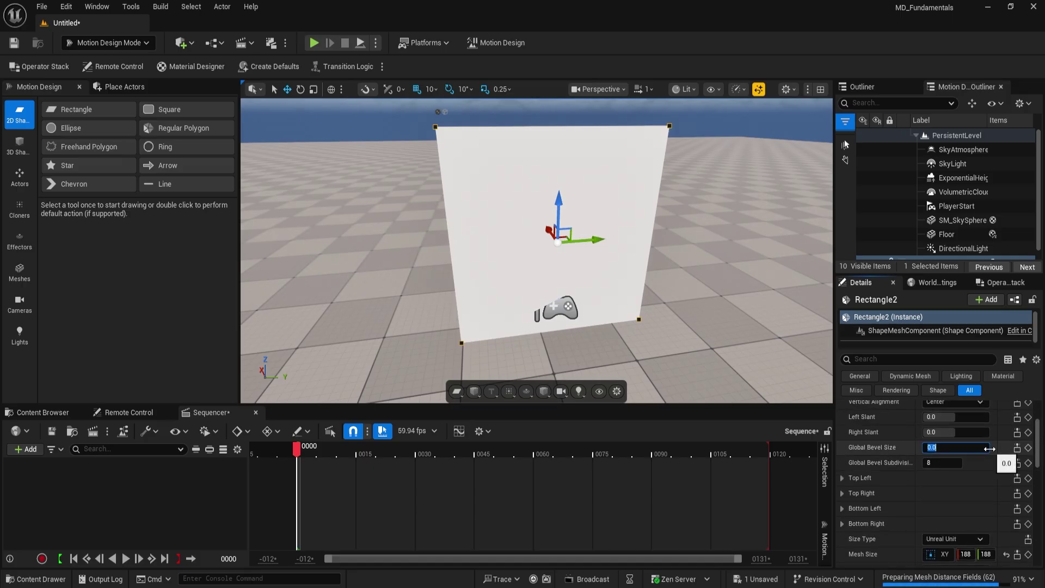
type("5")
key("Return")
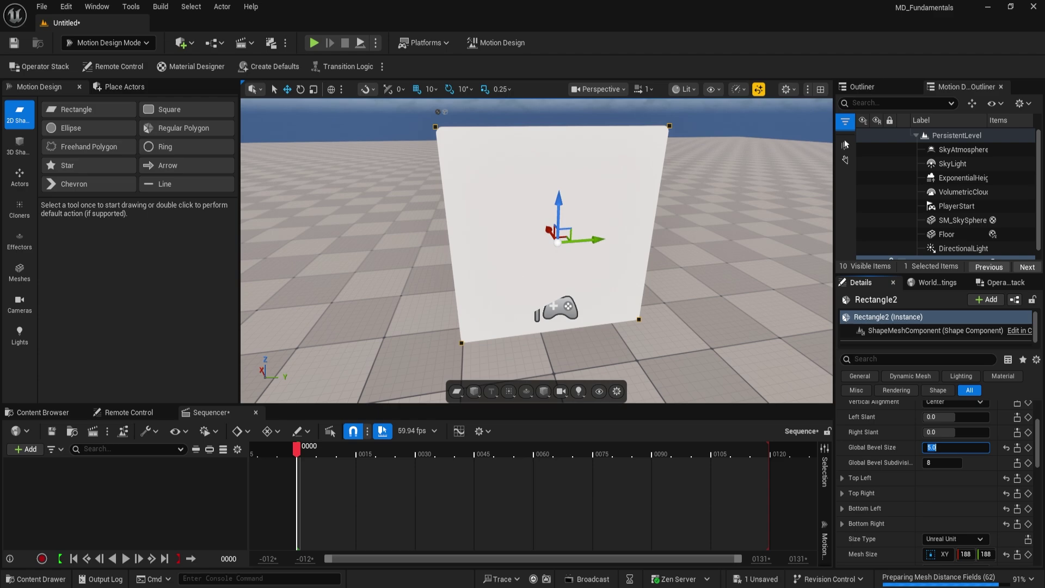
right_click_drag(668, 237, 598, 234)
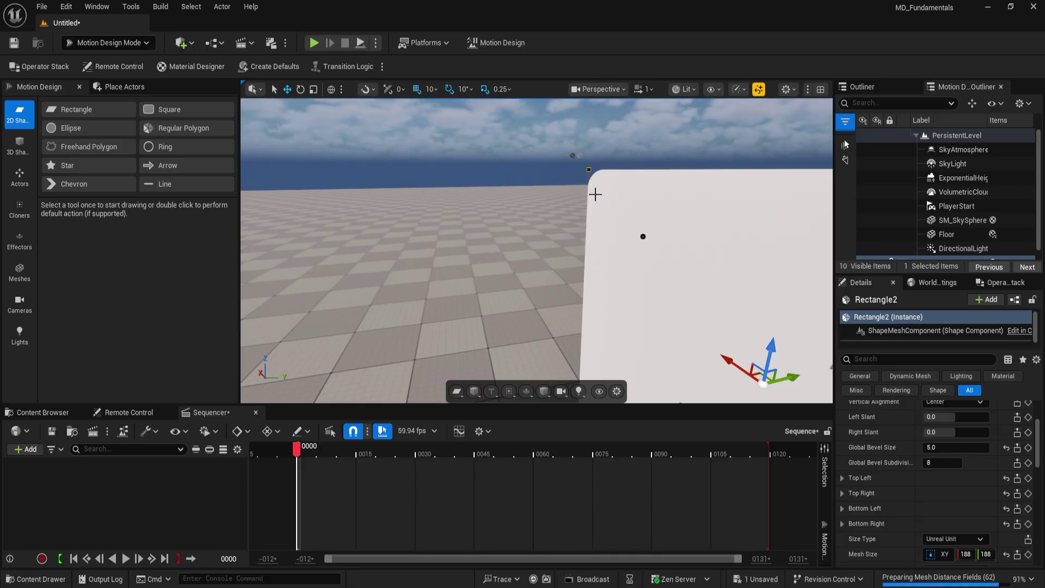
Set the rectangle's Global Bevel Size to 10 and frame the whole shape
left_click(941, 447)
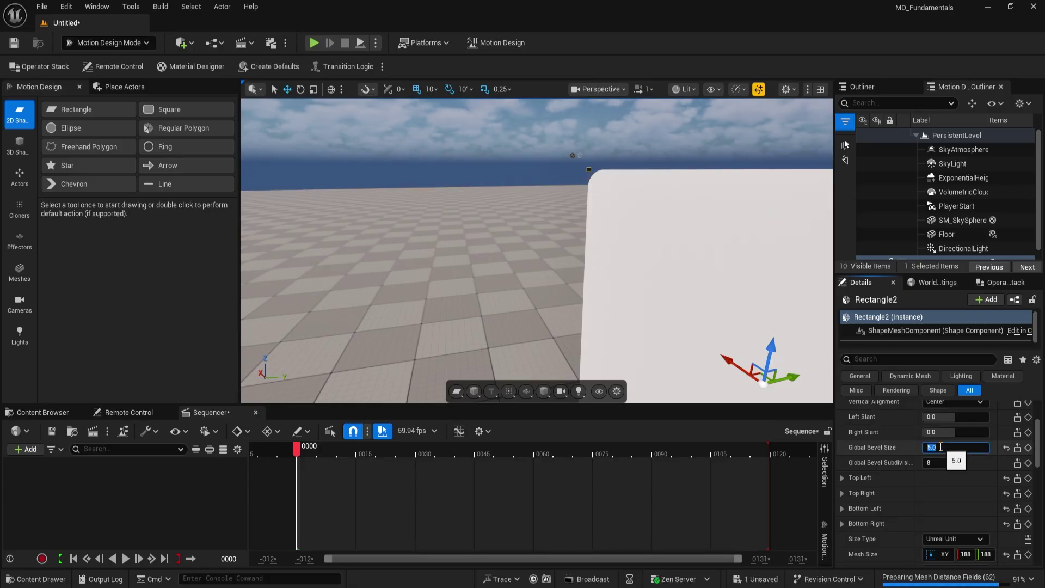
type("10")
key("Return")
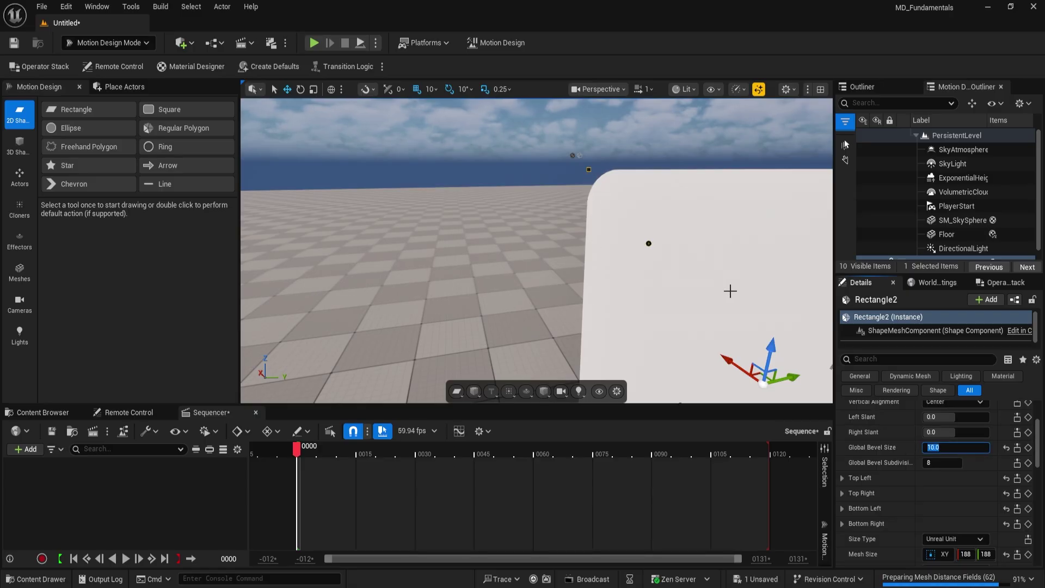
key("f")
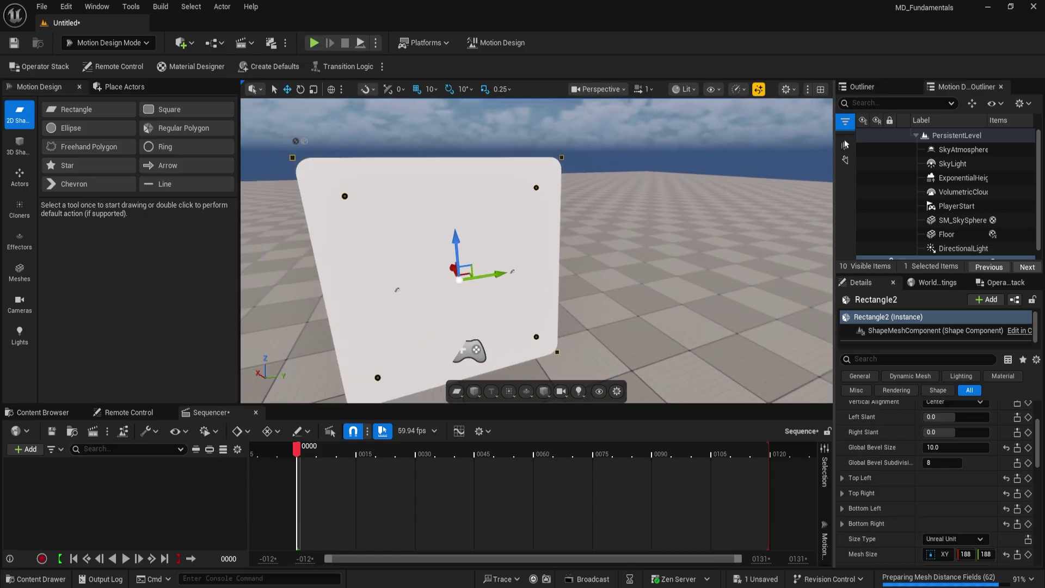
Add an Extrude modifier to the rounded rectangle through the Operator Stack
left_click(1001, 283)
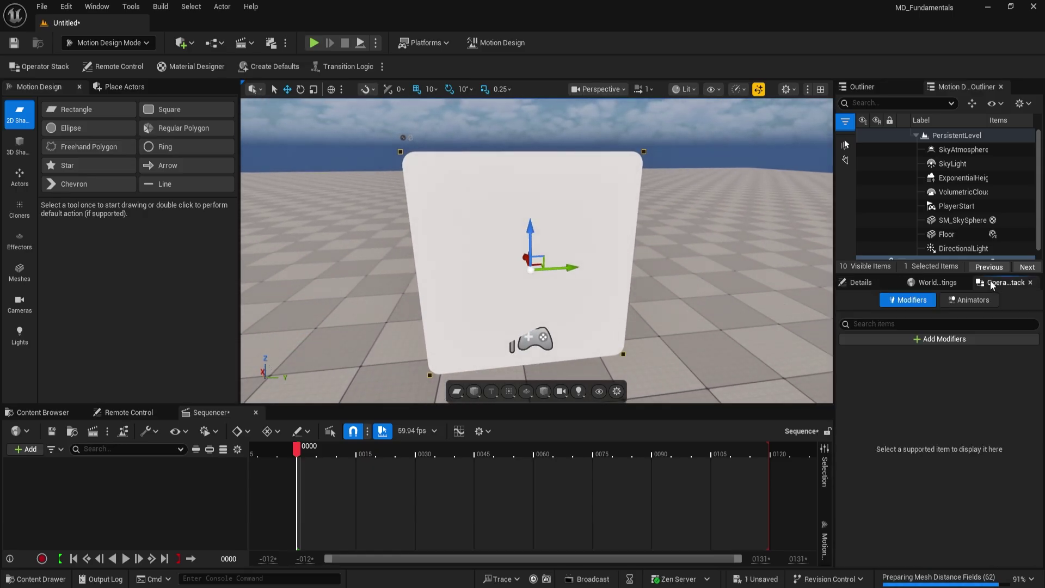
left_click(938, 343)
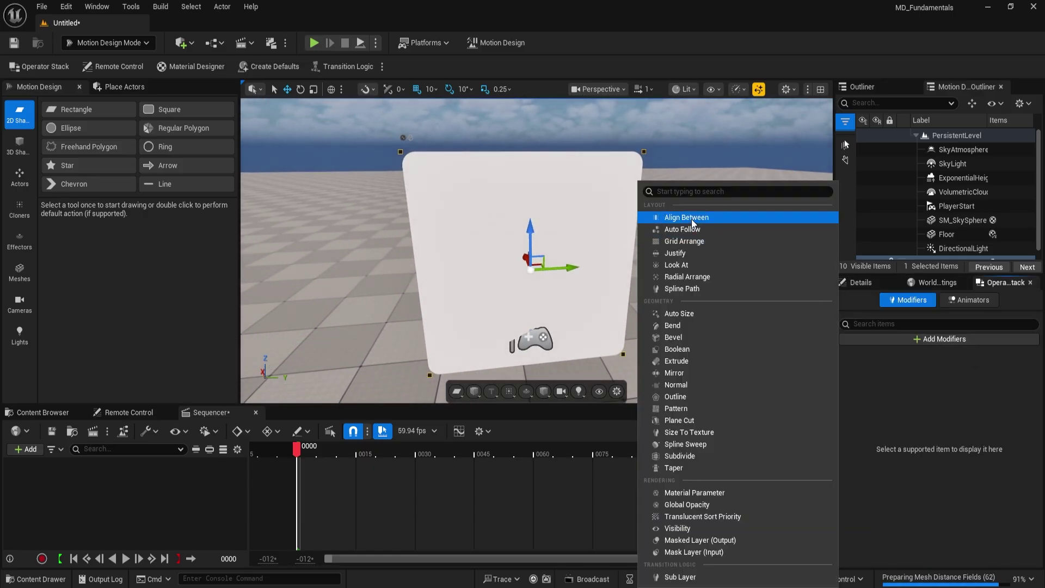
type("extu")
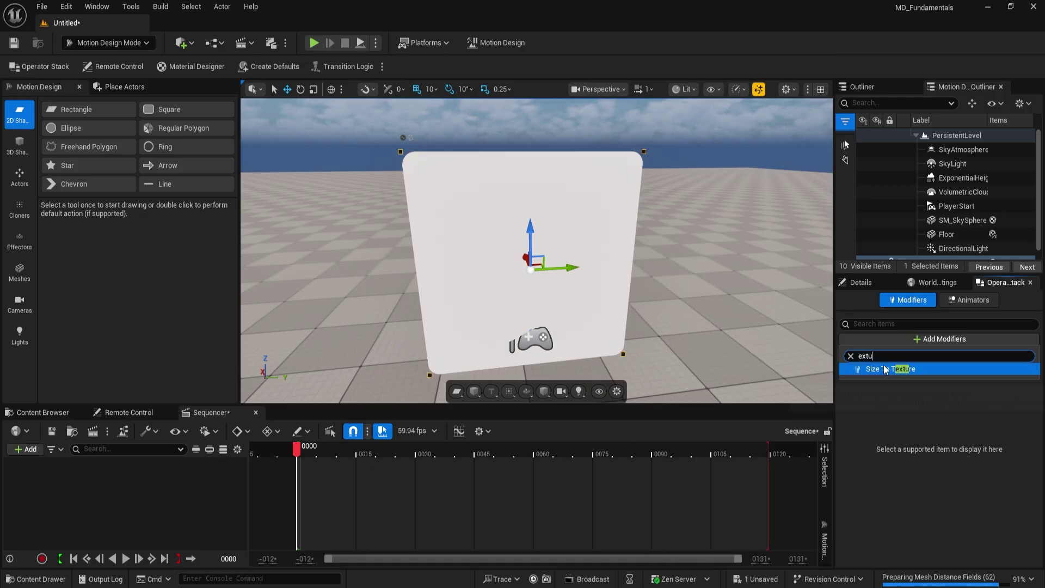
type("ru")
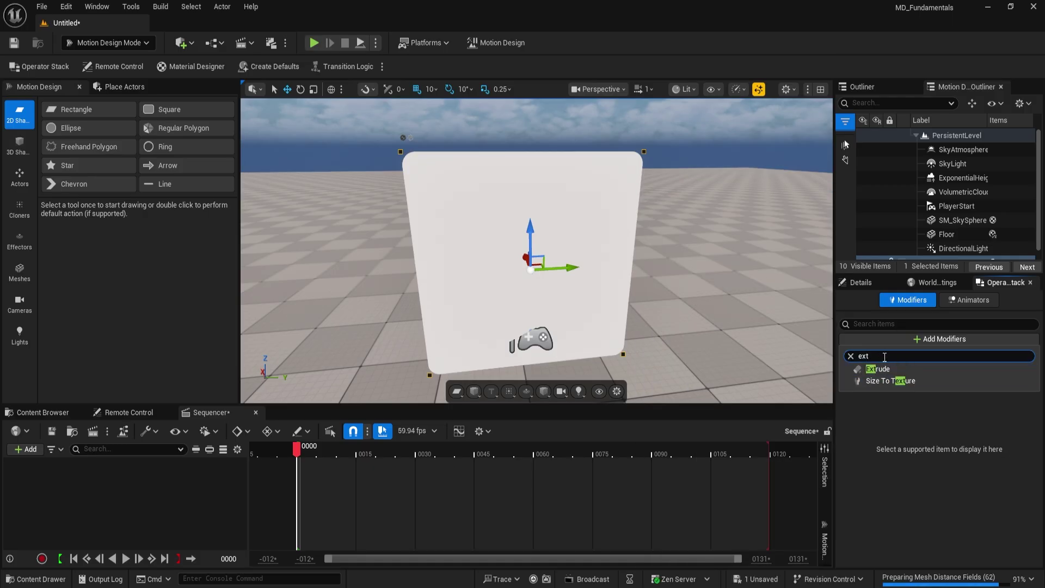
left_click(877, 369)
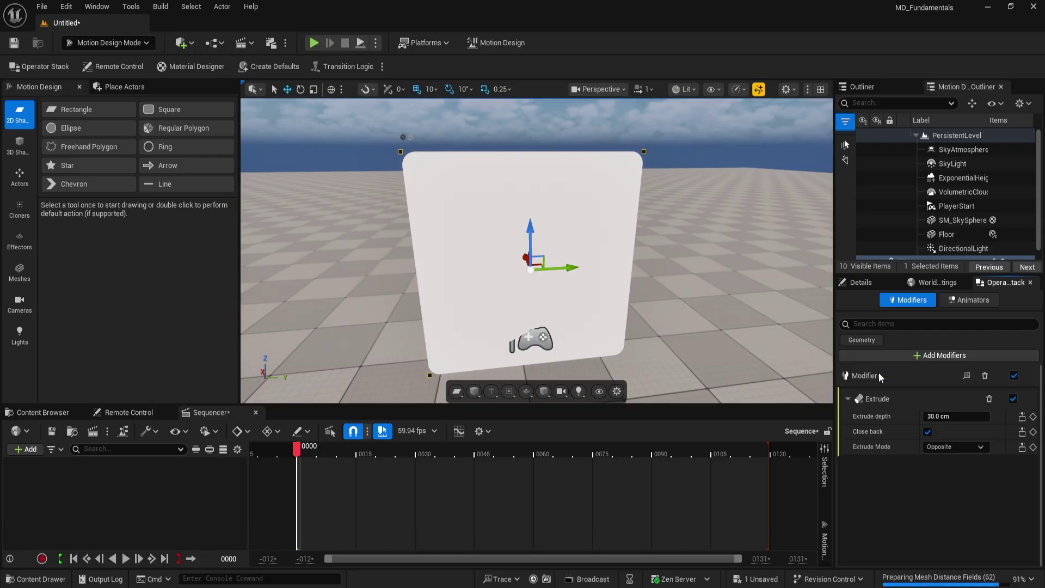
Set the rectangle's Extrude depth to 15 cm
scroll(637, 286, "down", 3)
right_click_drag(637, 286, 767, 272)
scroll(1006, 239, "down", 1)
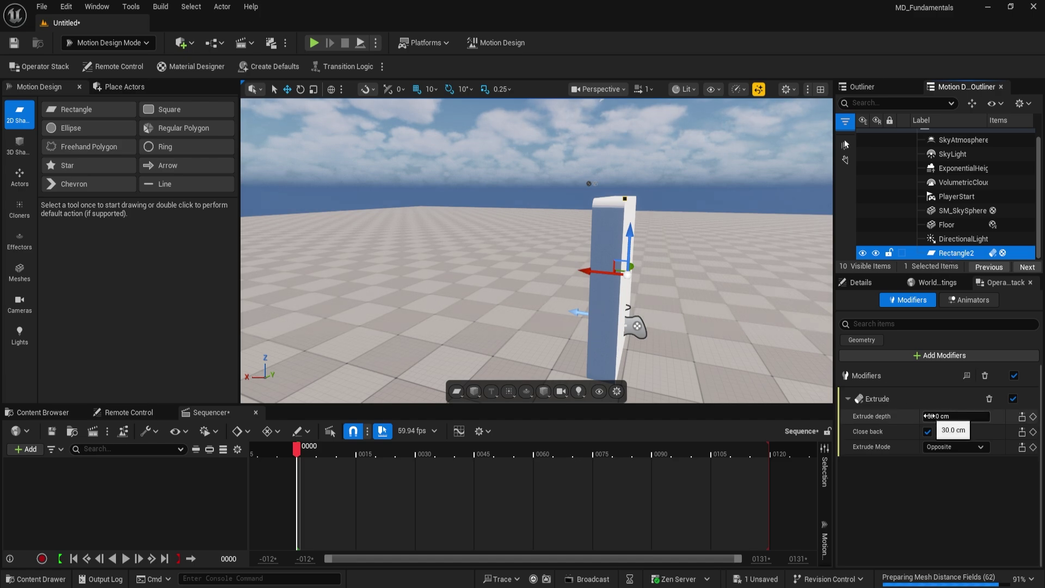
mouse_move(949, 416)
left_mouse_down()
mouse_move(977, 416)
mouse_move(932, 416)
left_mouse_up()
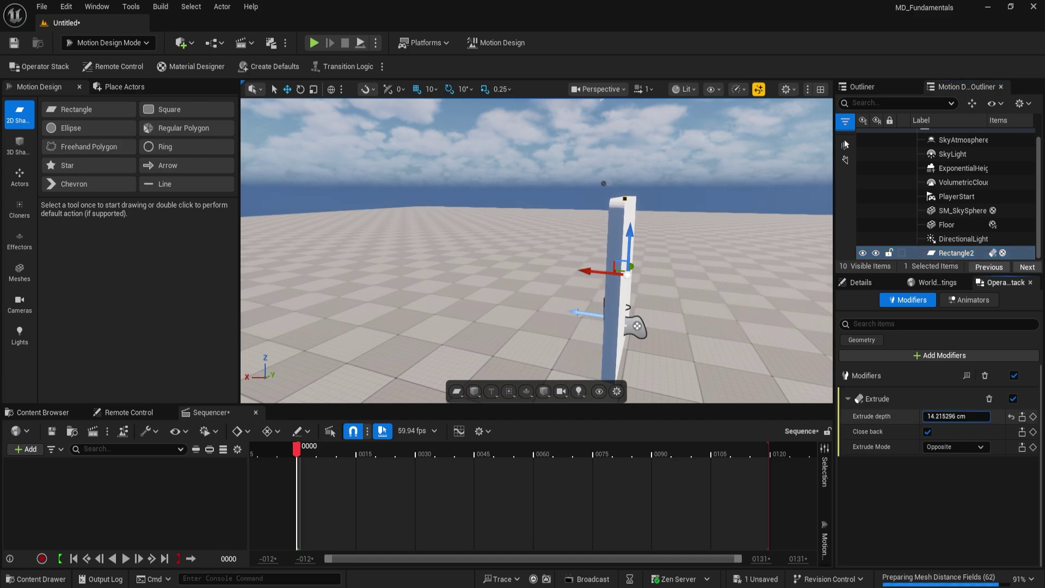
left_click(953, 416)
type("15")
key("Return")
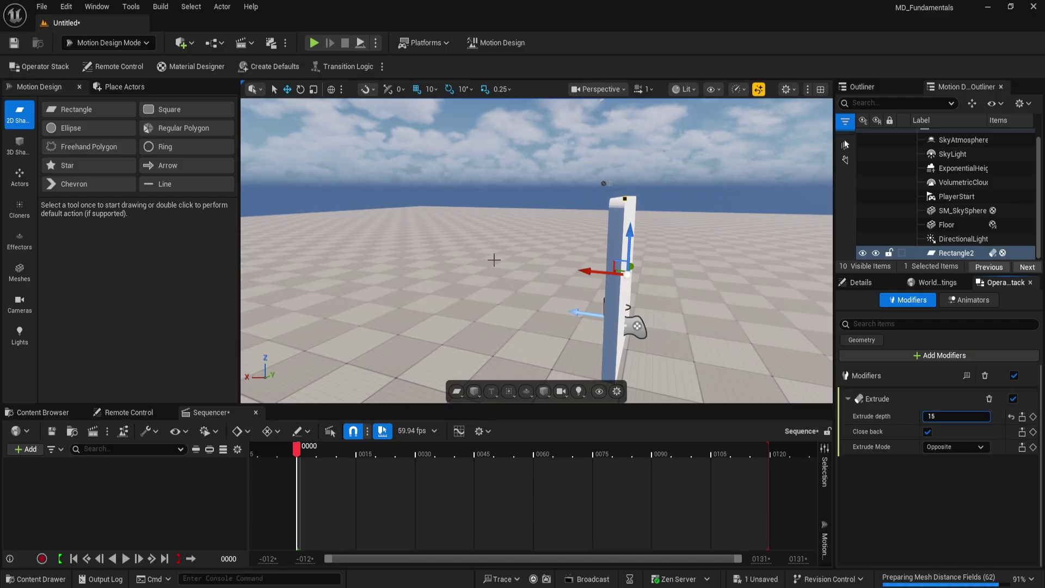
Smooth the extruded rectangle's rounded corners by setting its Global Bevel Subdivisions to 16
key("f")
right_click_drag(522, 251, 479, 242)
right_click_drag(572, 354, 524, 263)
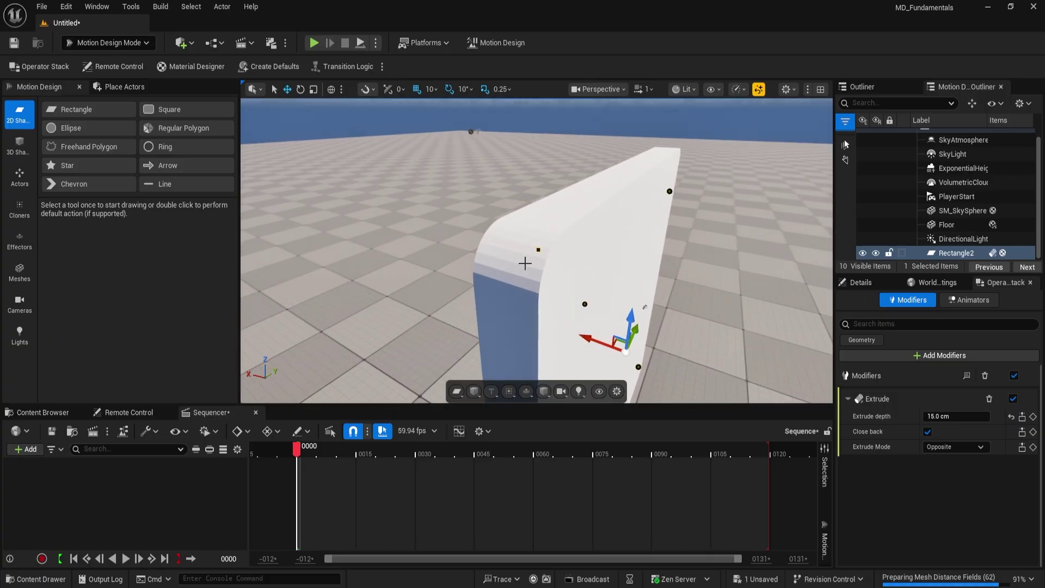
left_click(944, 253)
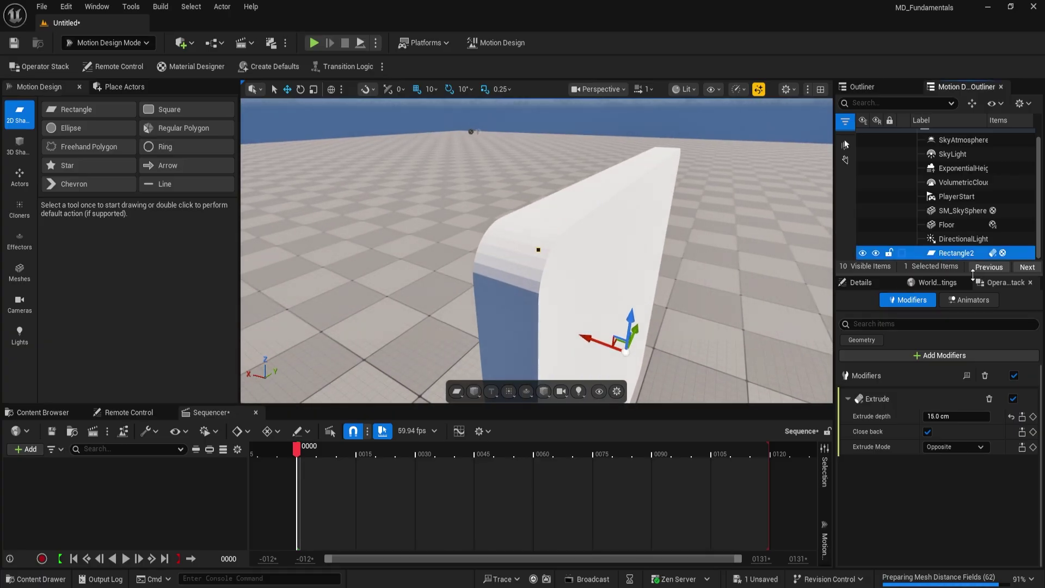
left_click(861, 282)
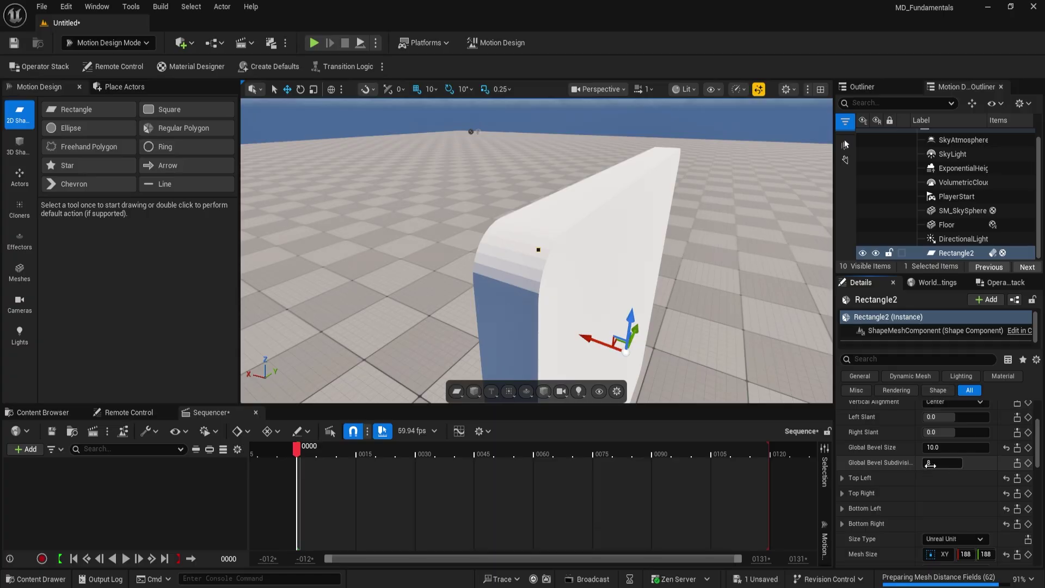
left_click_drag(930, 464, 952, 464)
left_click(934, 463)
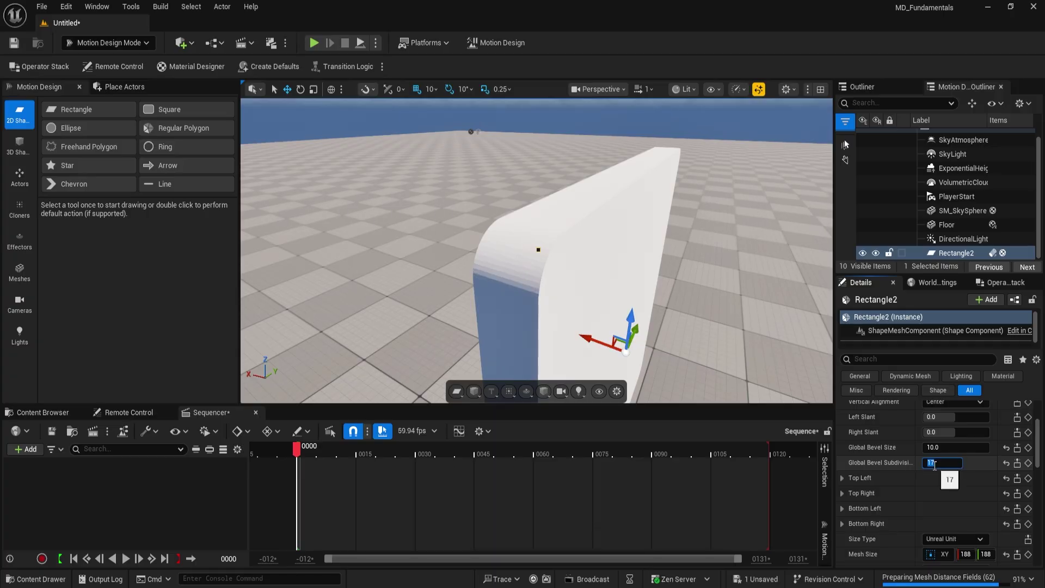
type("16")
key("Return")
right_click_drag(482, 260, 537, 220)
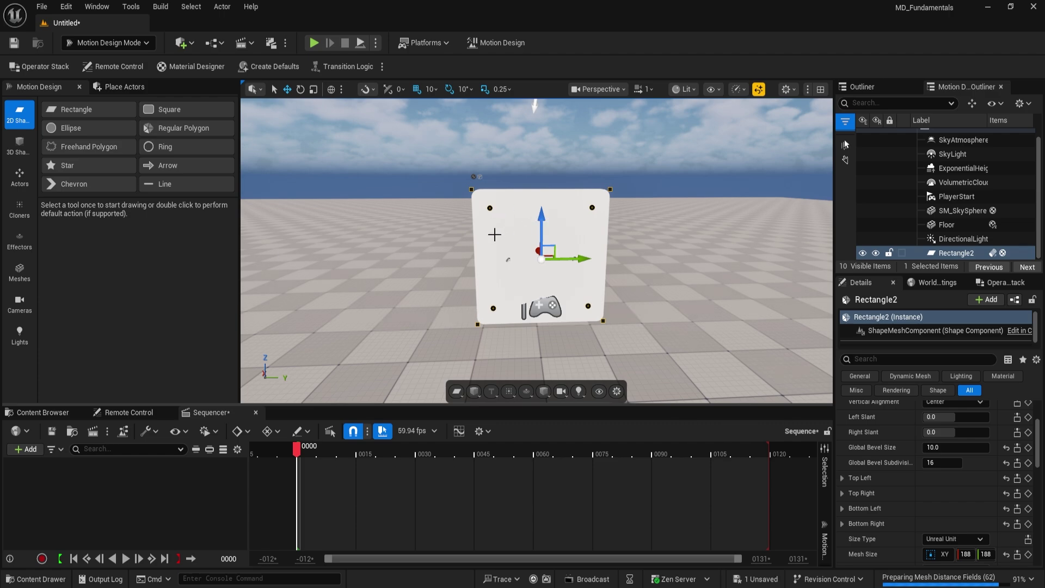
mouse_move(1041, 451)
left_mouse_down()
mouse_move(1041, 548)
mouse_move(1041, 434)
left_mouse_up()
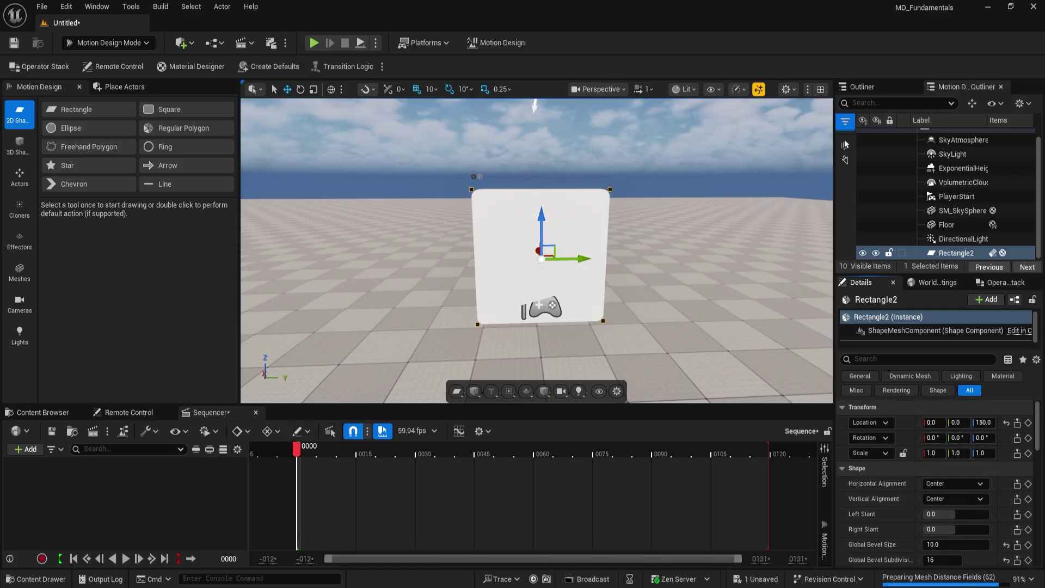
left_click(907, 376)
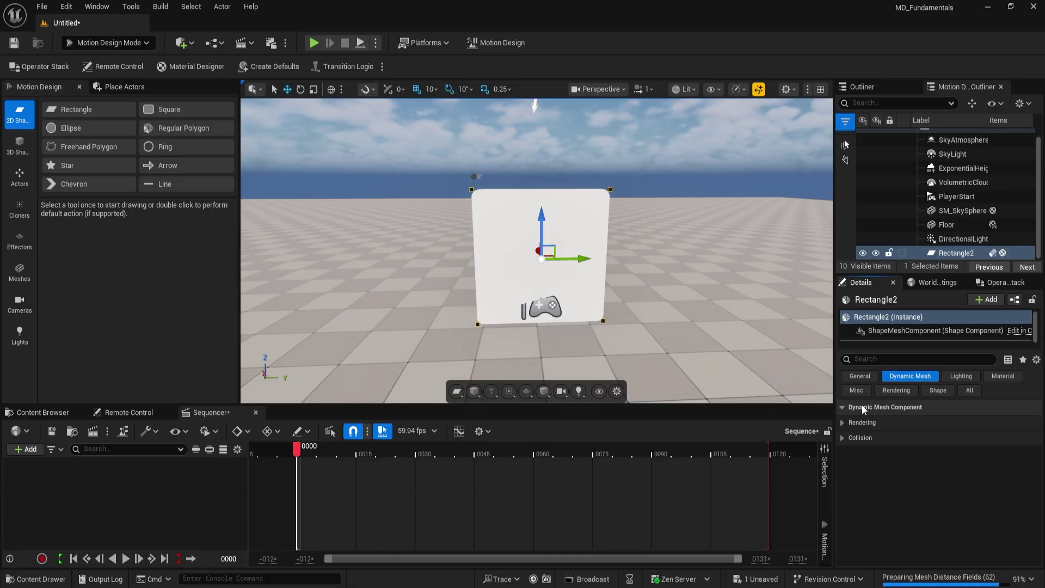
left_click(846, 421)
left_click(846, 421)
left_click(889, 361)
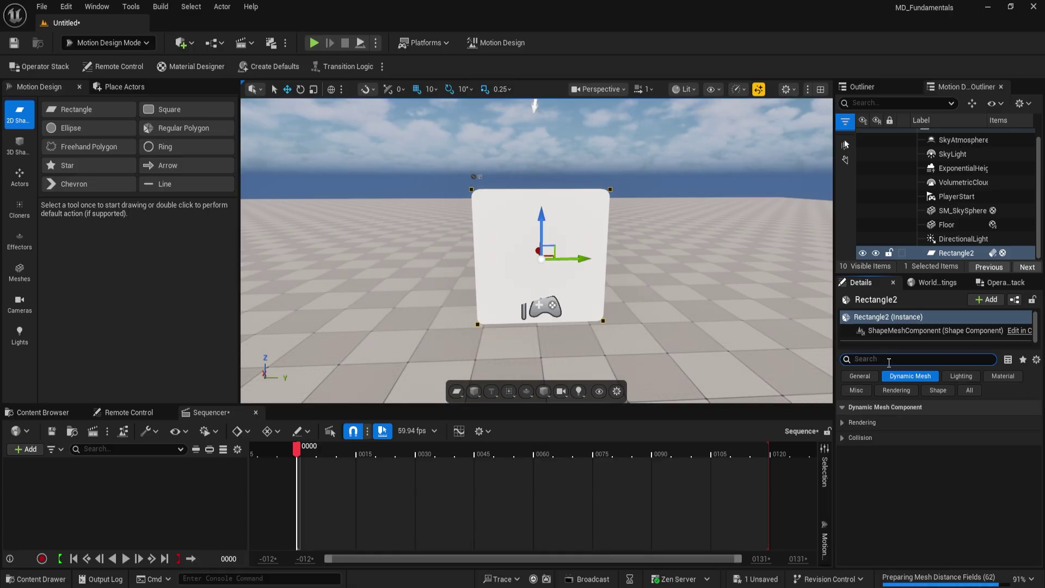
left_click(969, 390)
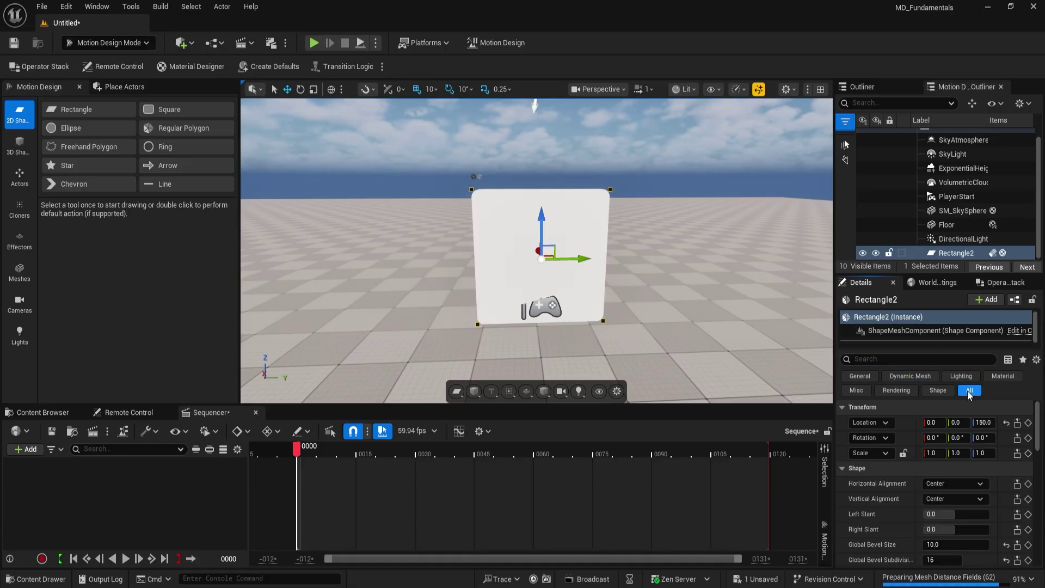
Find the rectangle's mesh export property and export the shape as a static mesh named SM_Tile in the Flip_Tiles folder
left_click(873, 359)
type("mesh")
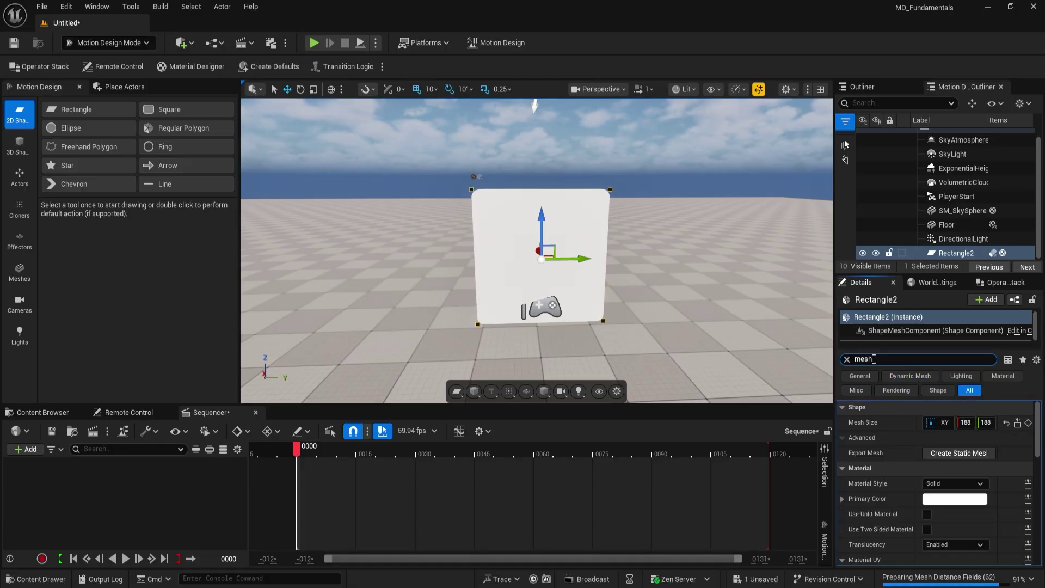
left_click(947, 454)
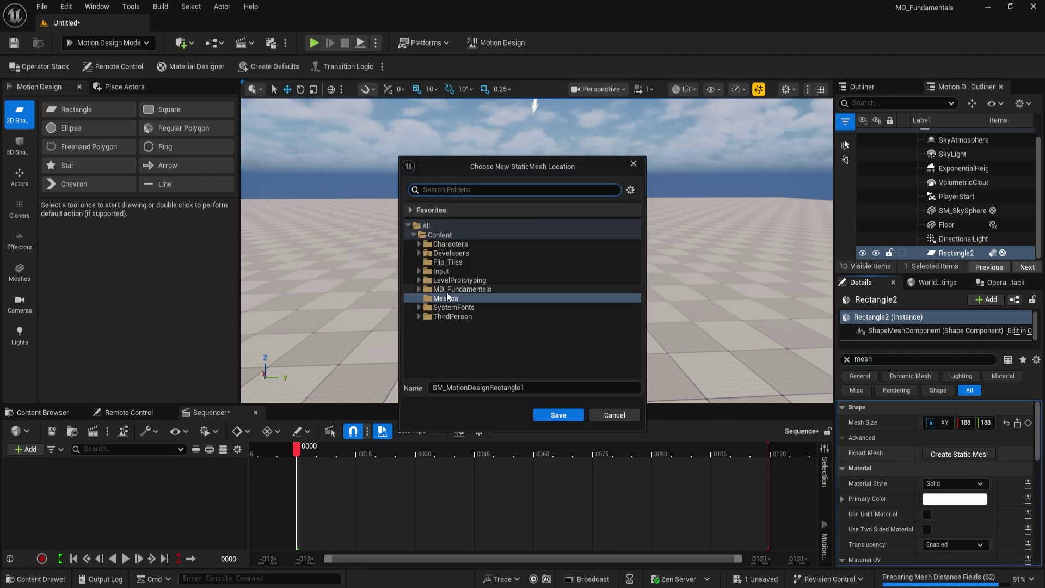
left_click(441, 263)
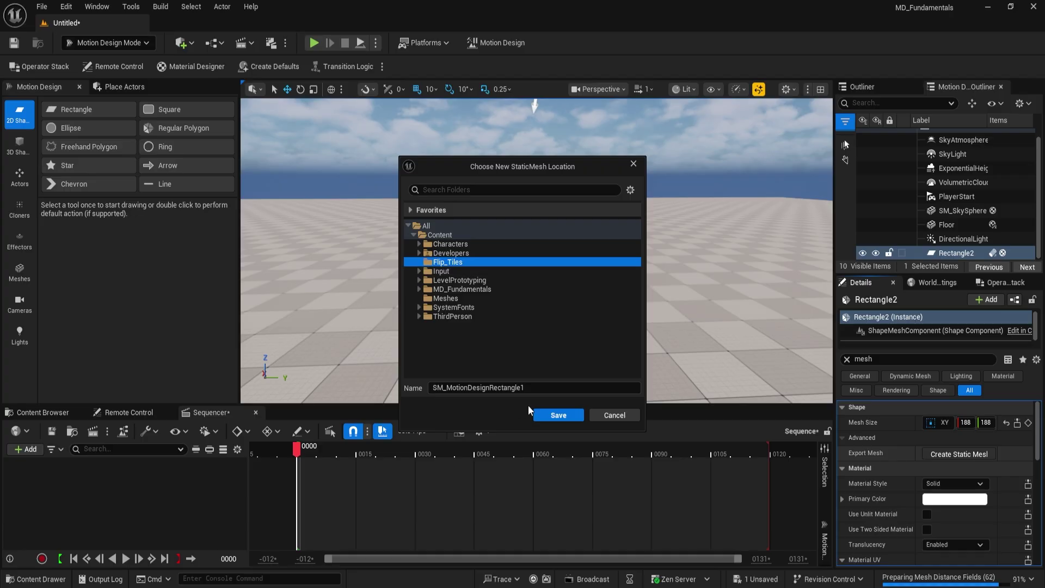
left_click(531, 389)
double_click(530, 389)
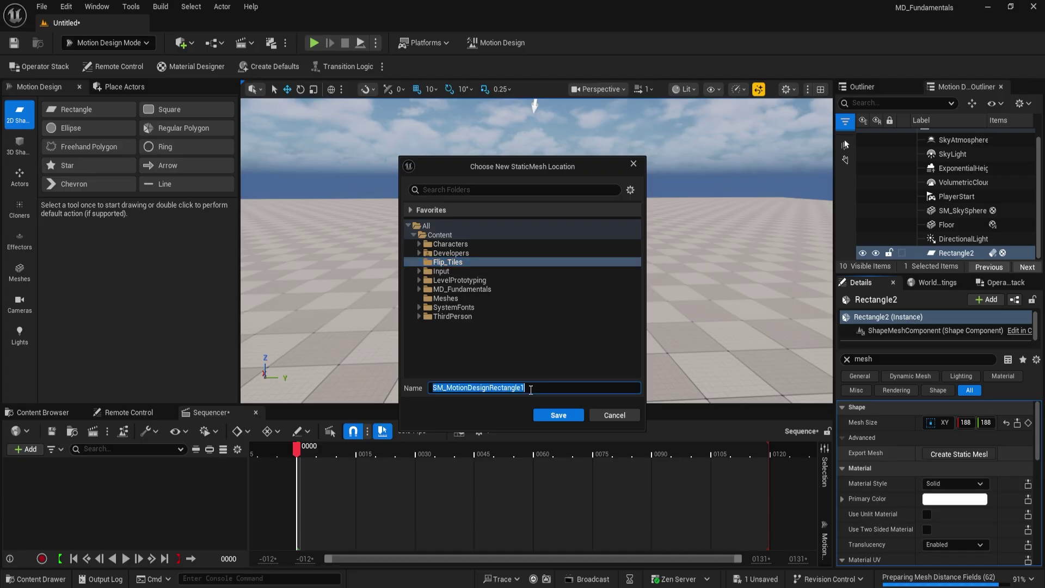
type("SM_Tile")
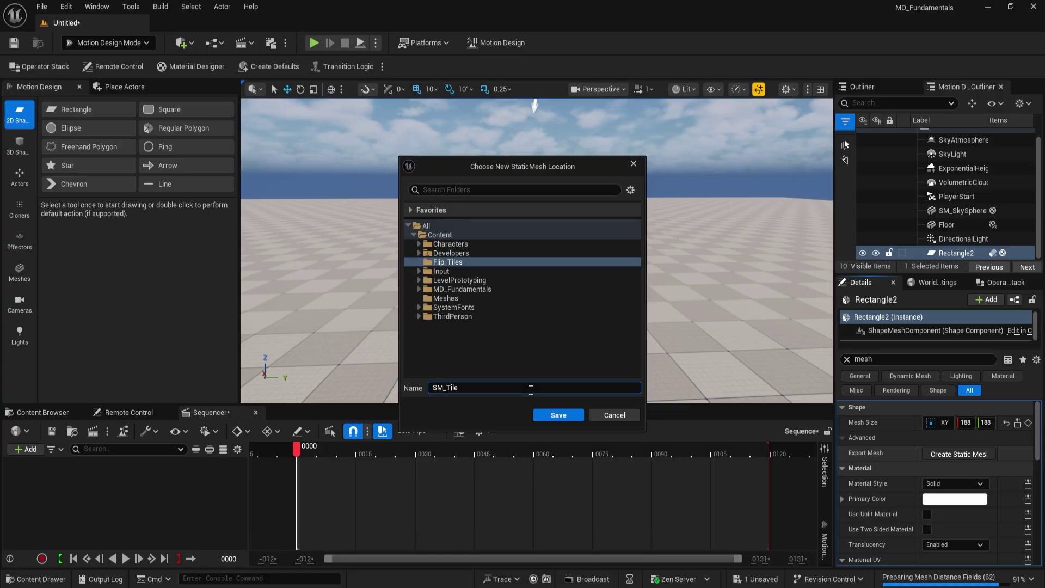
left_click(557, 414)
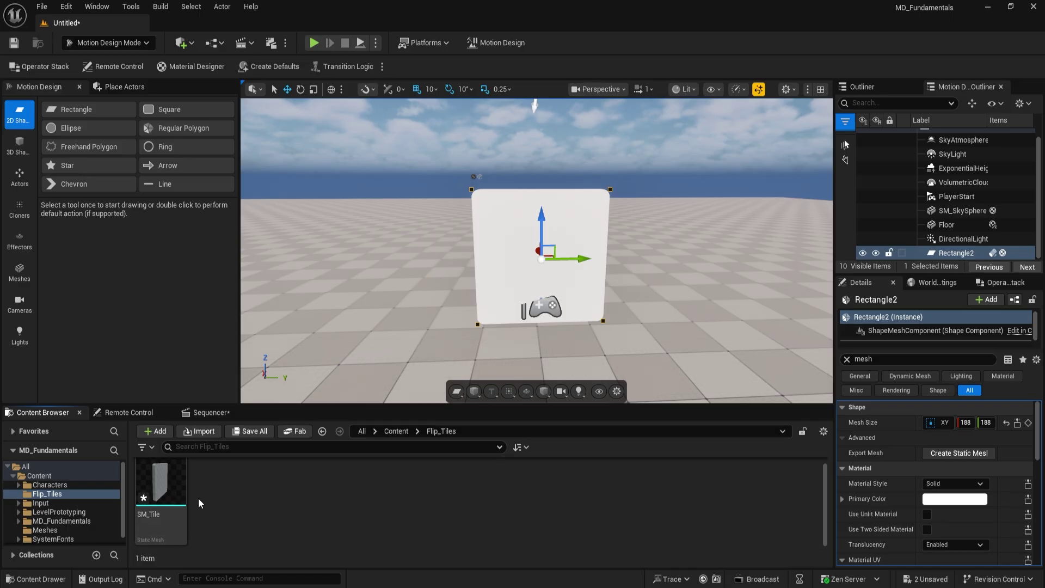
Place the SM_Tile static mesh in the level beside the white rectangle and raise it above the floor
left_click_drag(160, 487, 397, 280)
left_click_drag(366, 343, 337, 294)
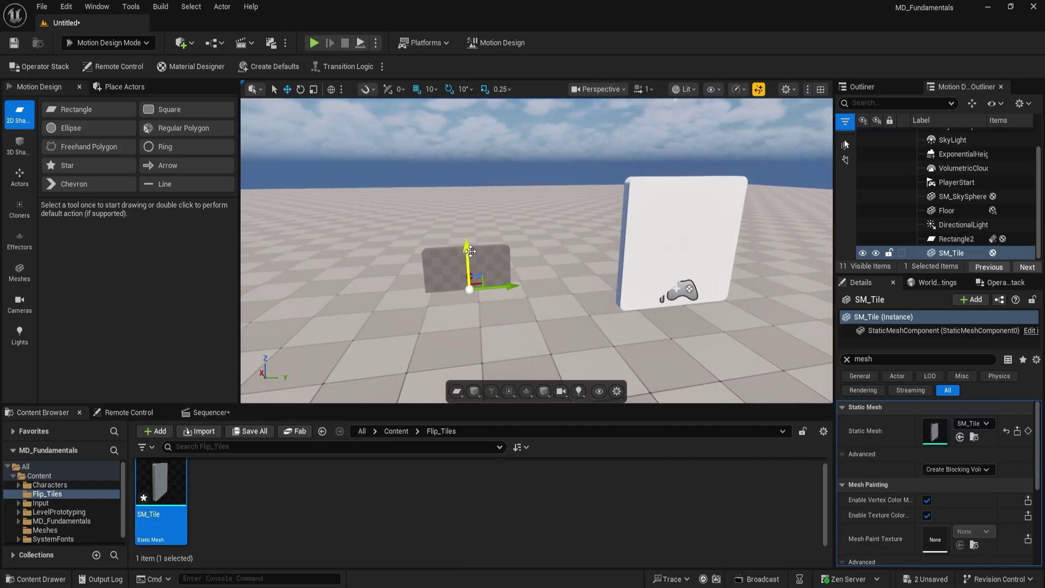
left_click_drag(470, 250, 470, 173)
Hide the original Rectangle2 shape in the level and select the SM_Tile mesh
left_click(659, 234)
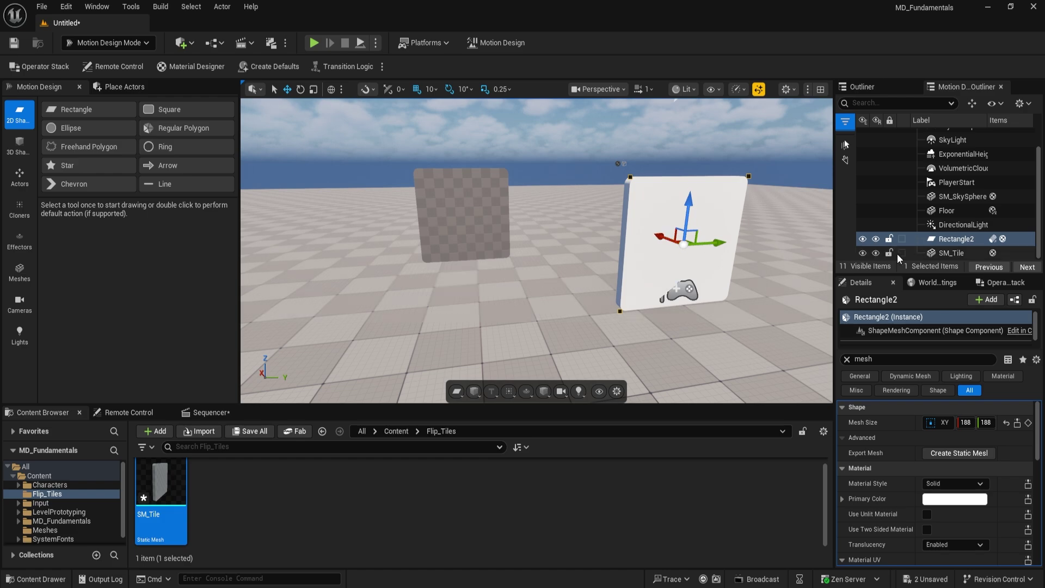
left_click(862, 238)
right_click_drag(706, 292, 723, 275)
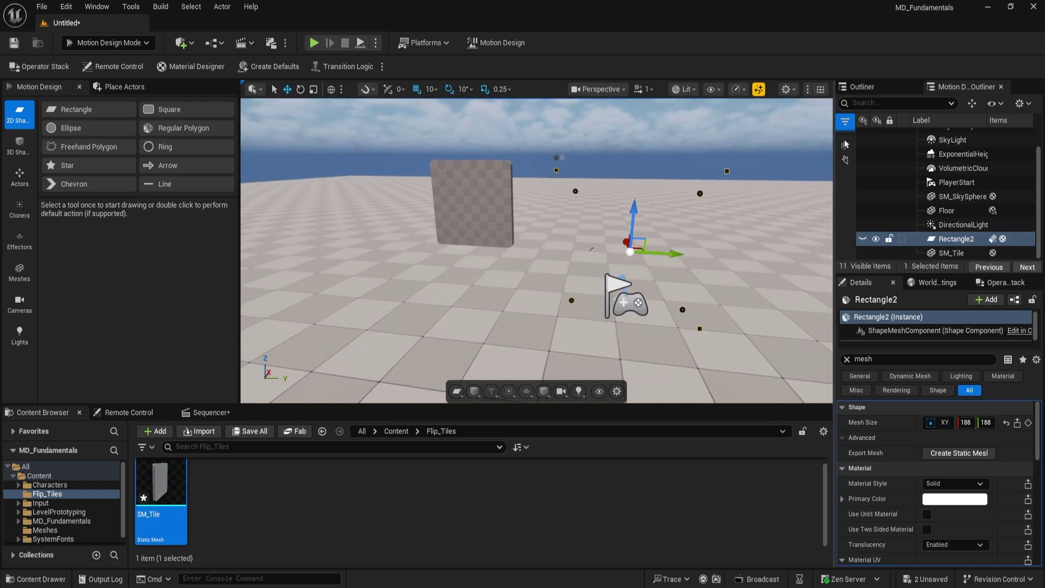
left_click(951, 252)
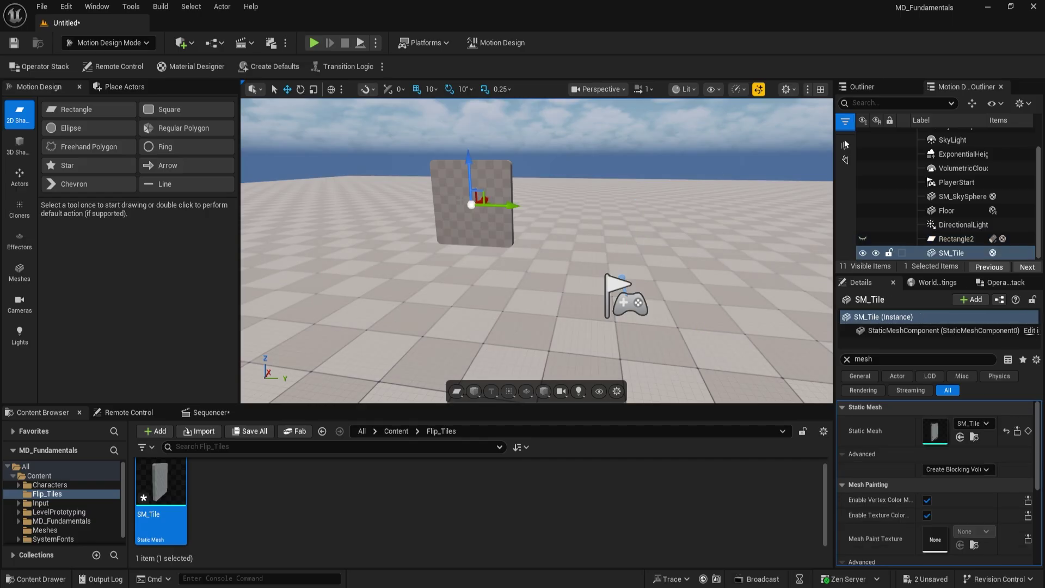
right_click_drag(410, 273, 438, 272)
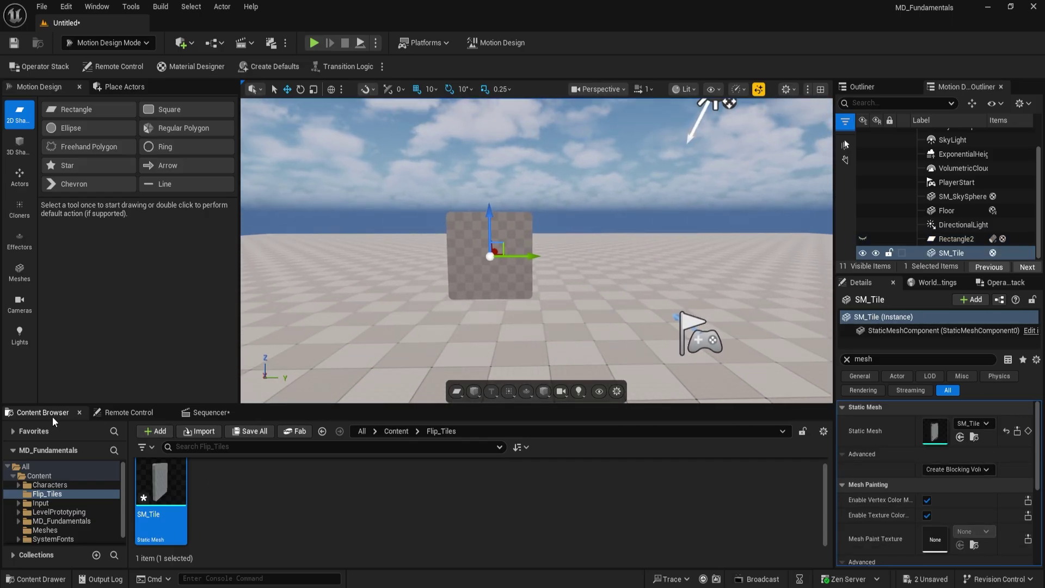
Create a new folder named Materials inside the Flip_Tiles folder
left_click(50, 495)
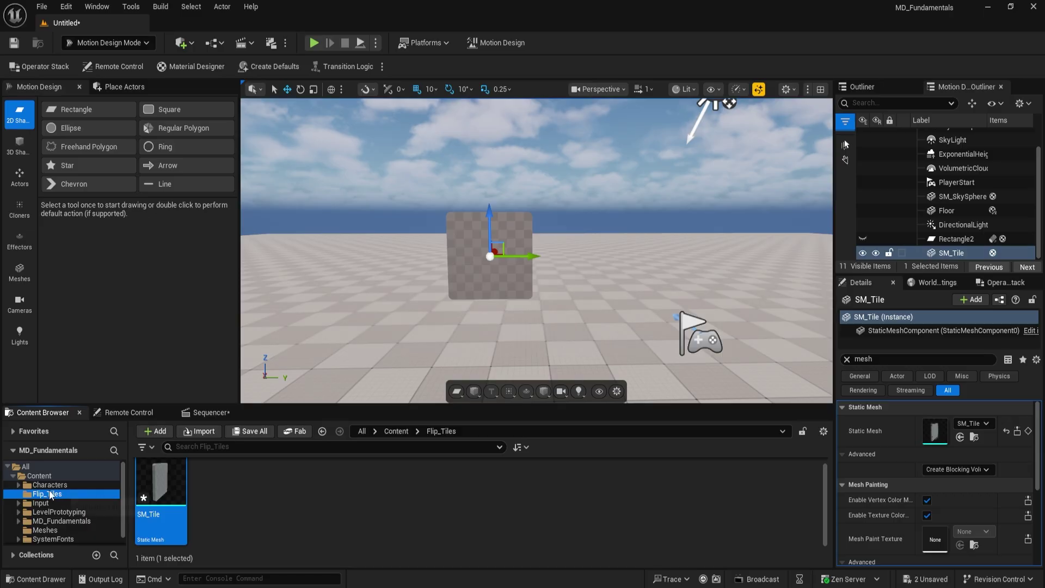
left_click(259, 503)
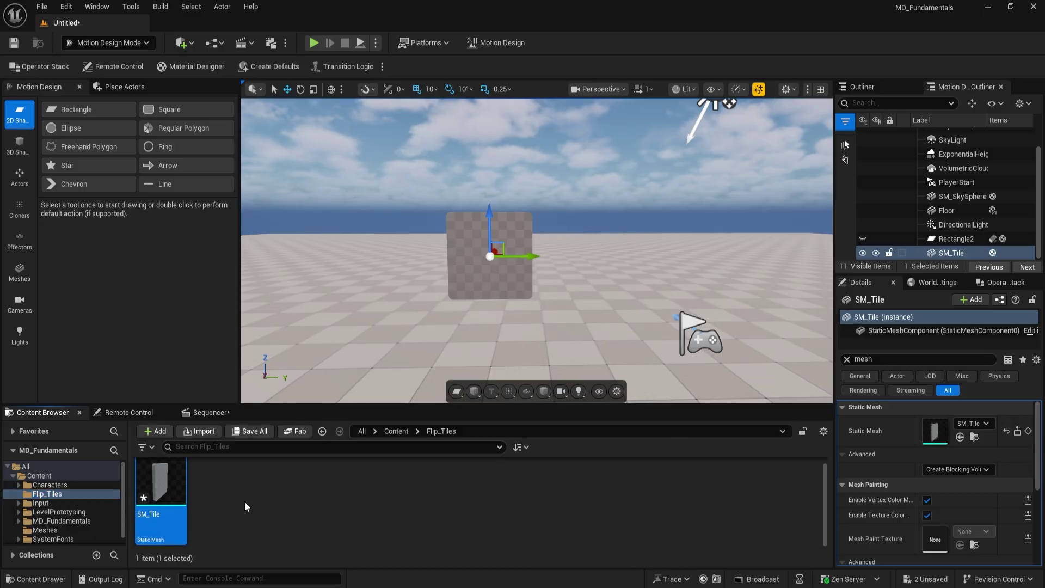
right_click(244, 501)
left_click(265, 132)
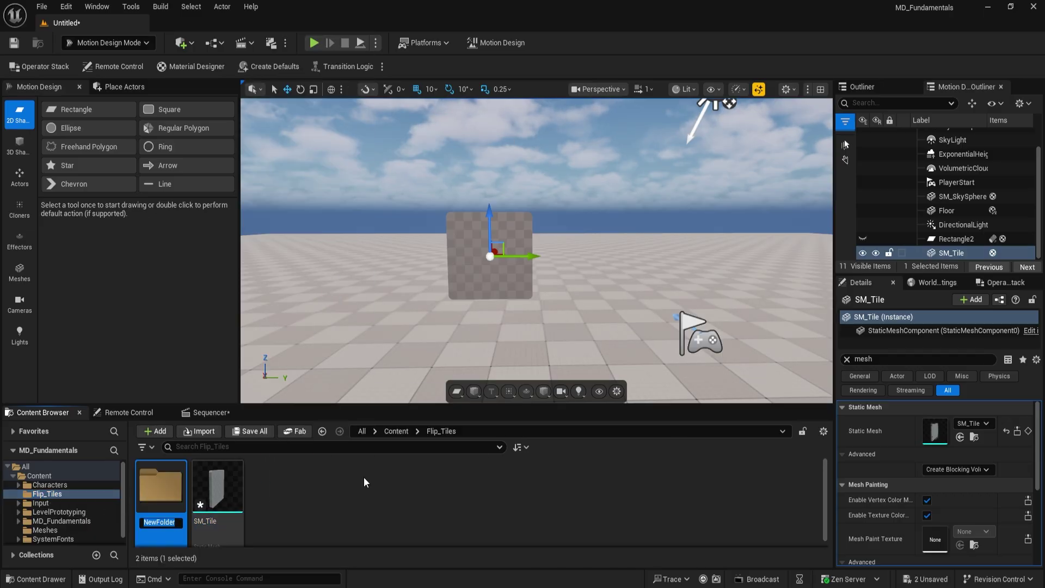
type("Mater")
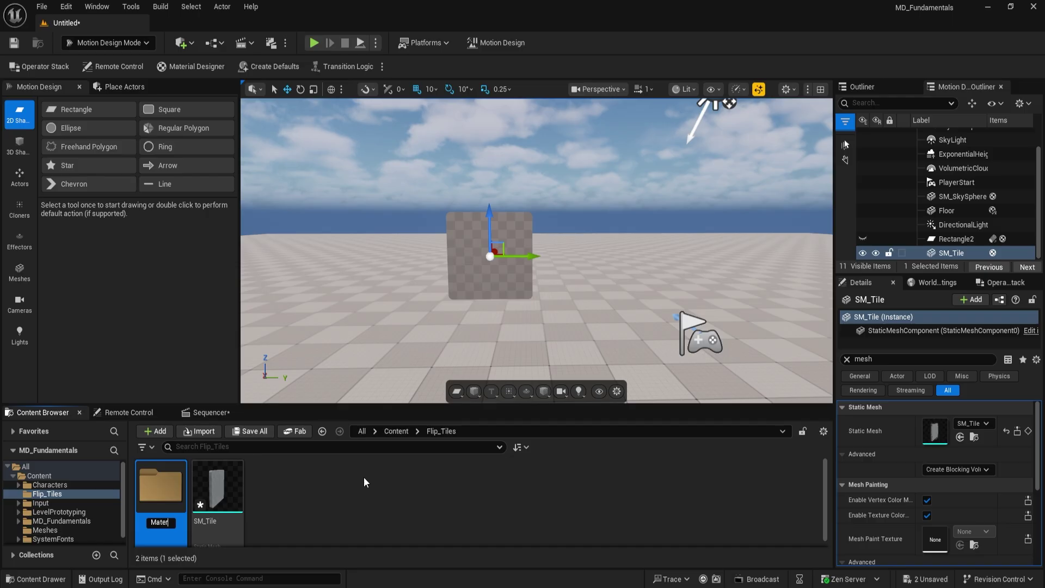
type("ials")
key("Return")
left_click(305, 517)
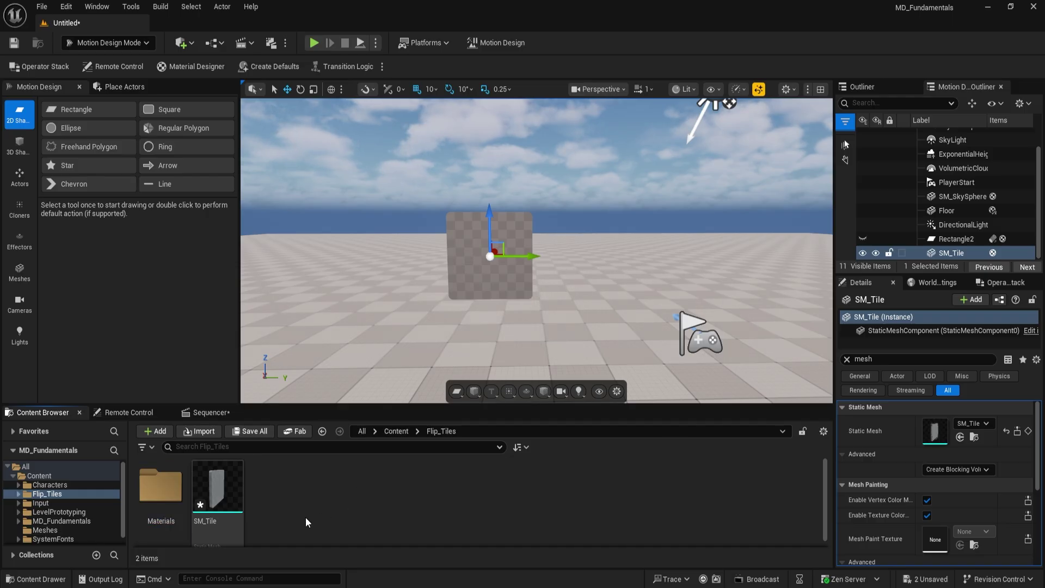
Create a Meshes folder inside Flip_Tiles and move the SM_Tile static mesh into it
right_click(302, 517)
left_click(336, 148)
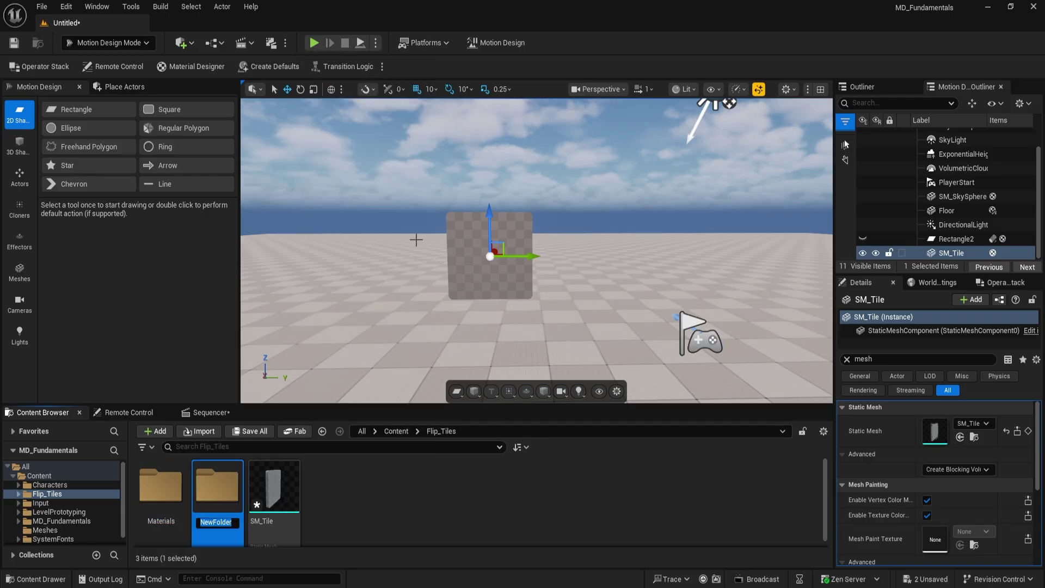
type("Meshes")
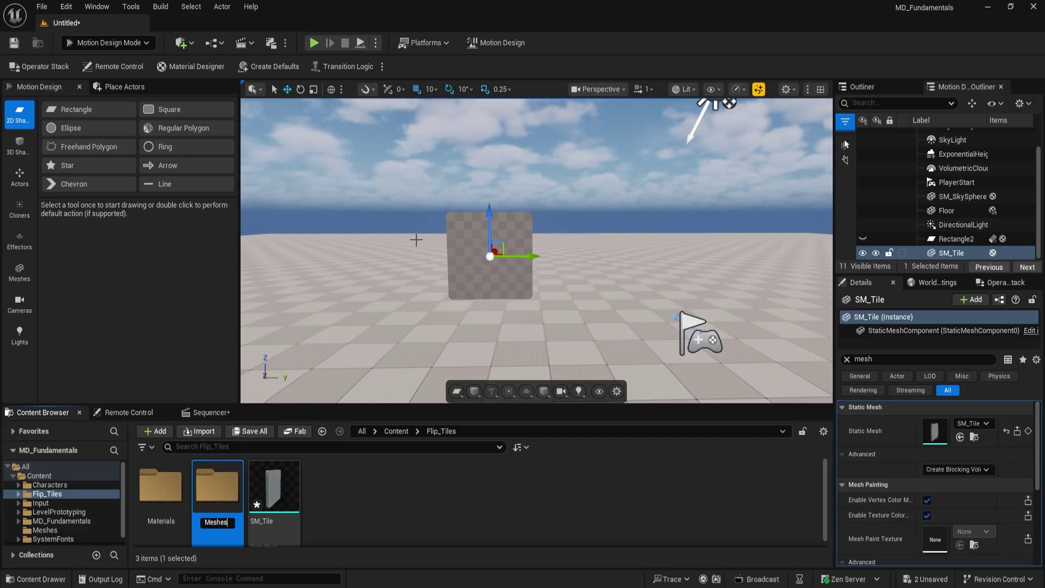
key("Return")
left_click_drag(275, 487, 224, 492)
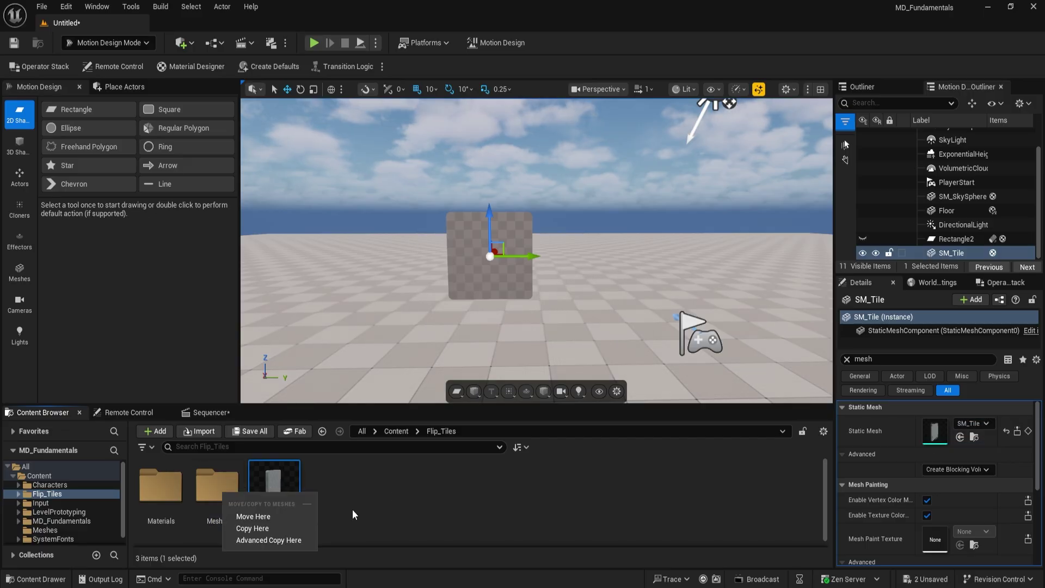
left_click(253, 516)
Create a new material named M_1 in the Flip_Tiles Materials folder
left_click(147, 500)
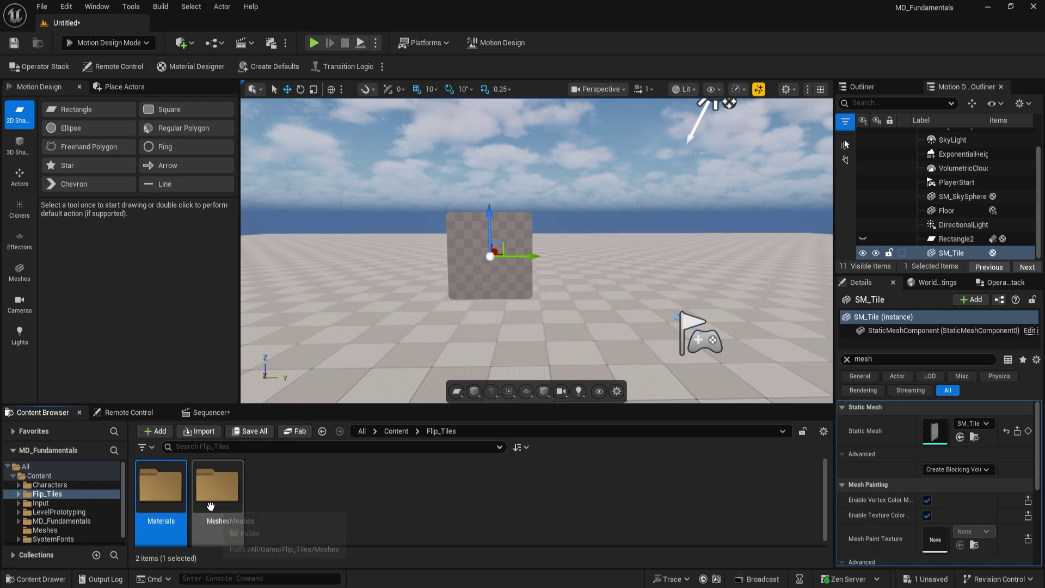
double_click(155, 495)
right_click(242, 502)
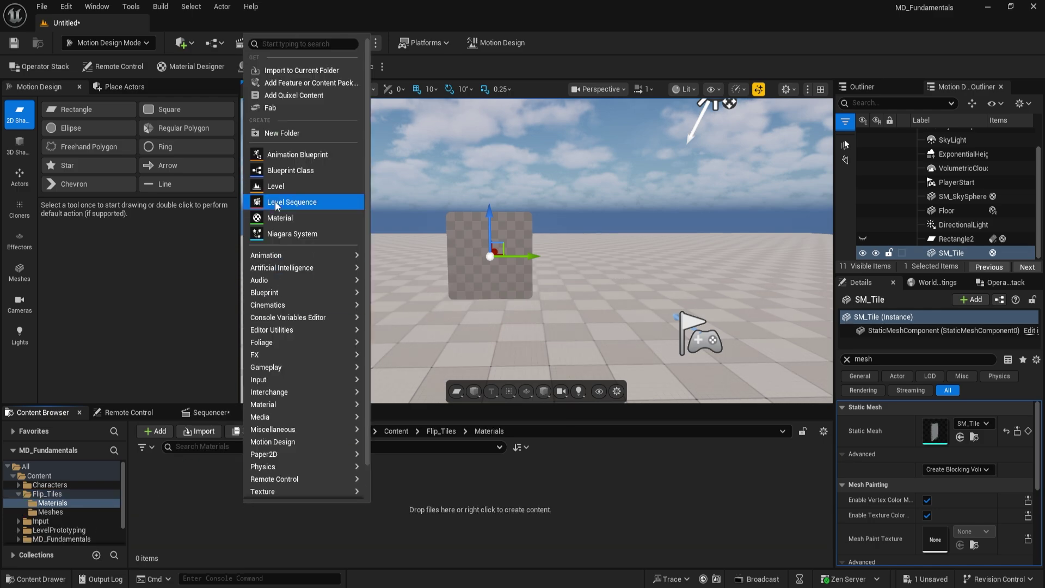
left_click(275, 218)
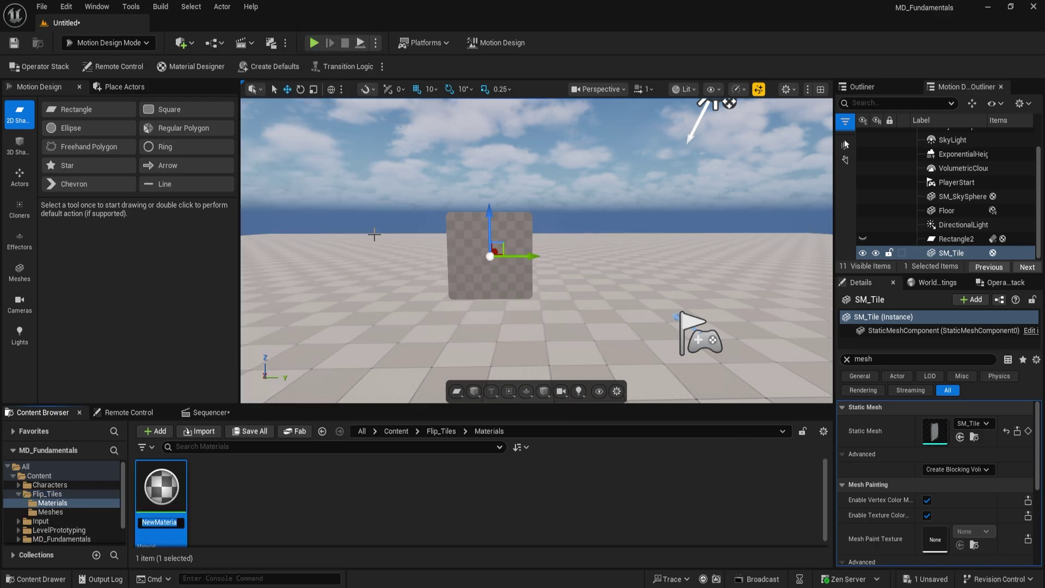
type("M1")
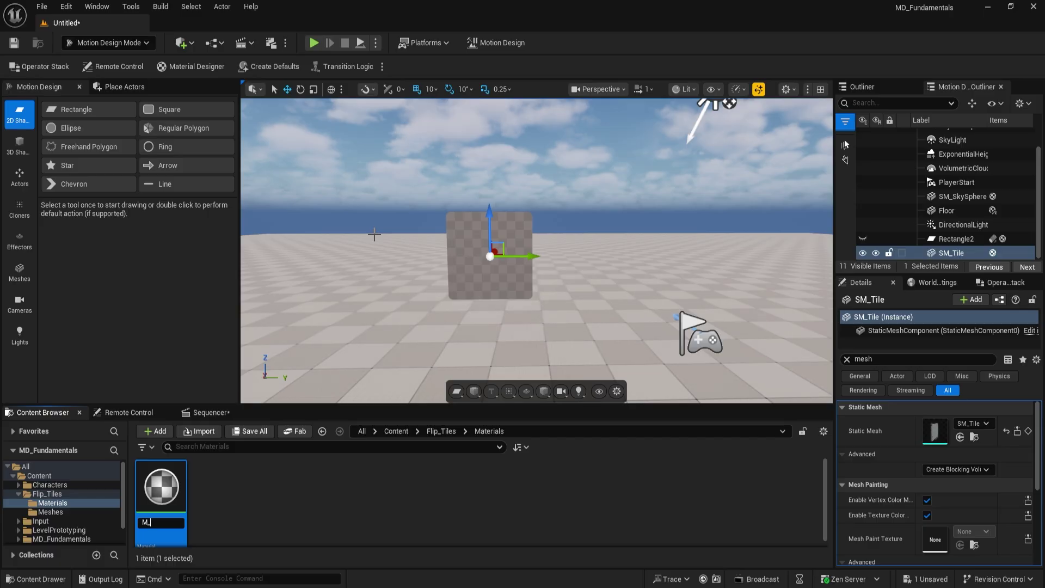
key("Return")
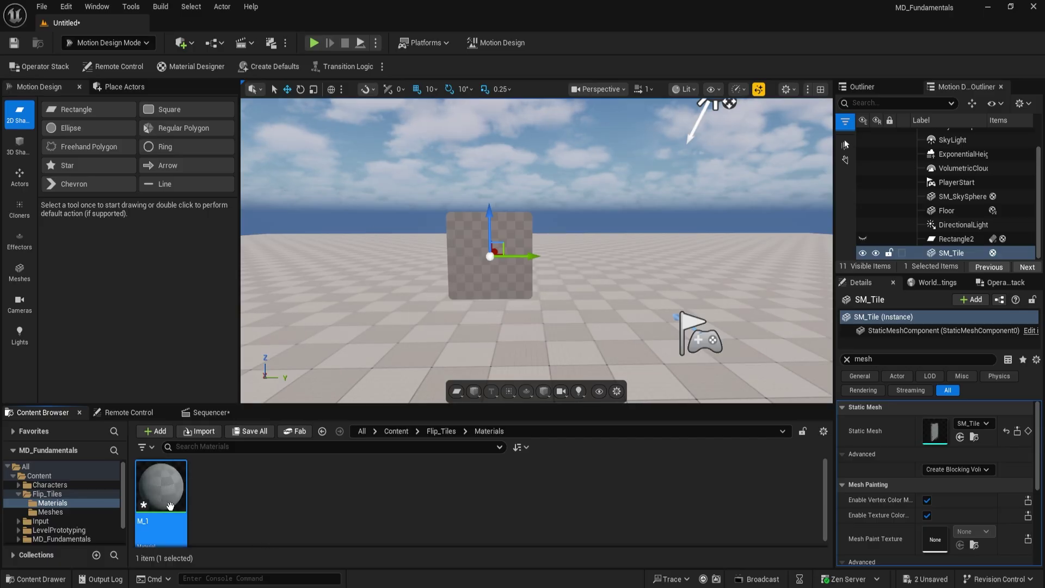
left_click_drag(163, 487, 224, 506)
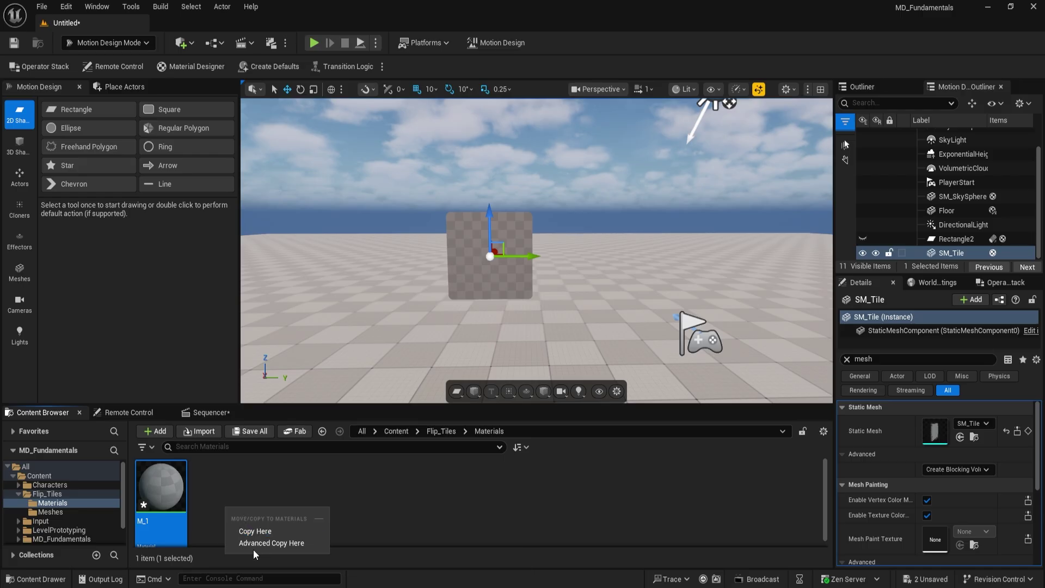
left_click(180, 503)
right_click(184, 503)
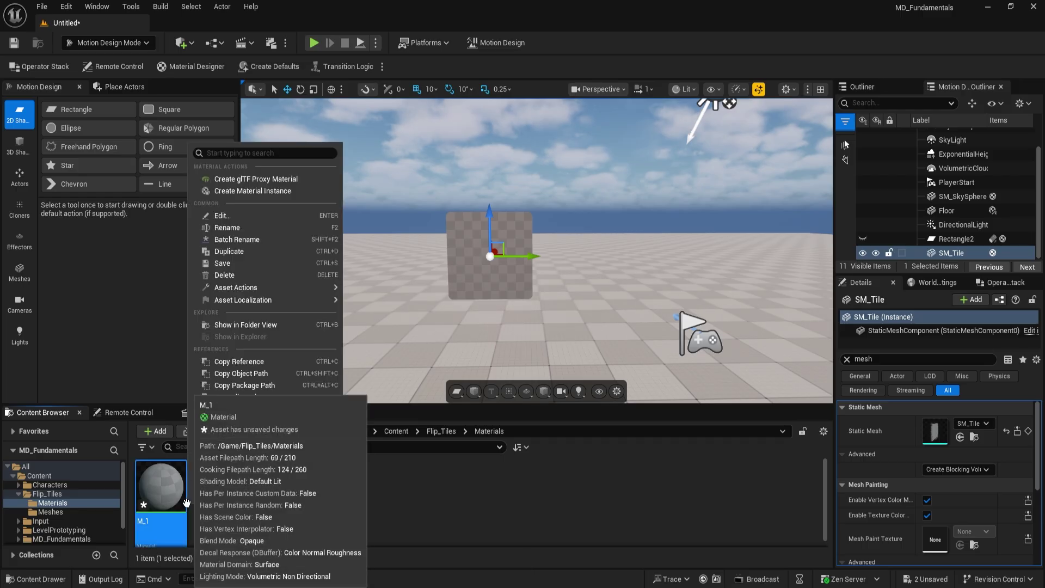
left_click(163, 490)
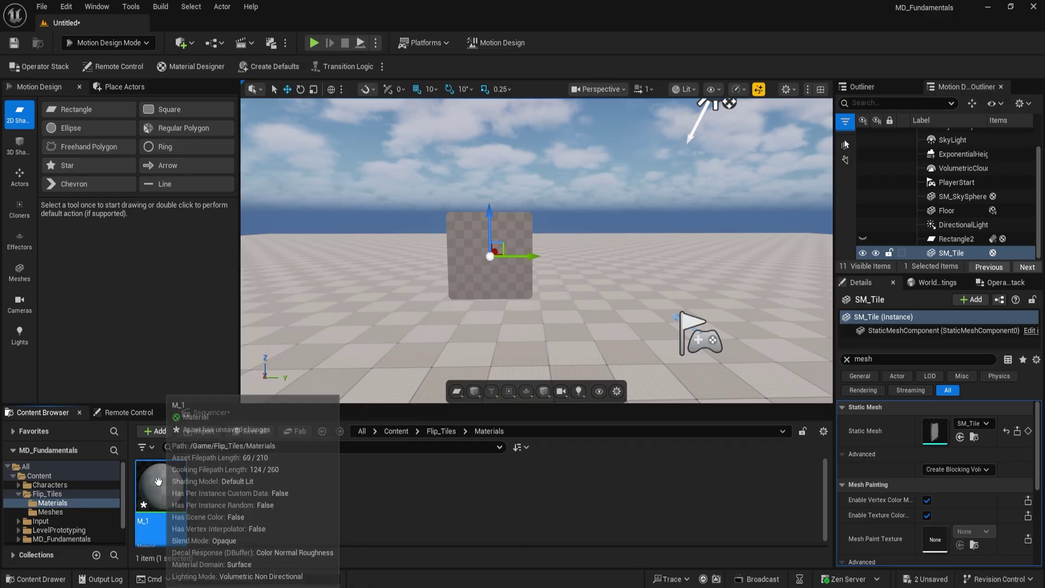
left_click(440, 534)
Create a second material named M_2 next to M_1 in the Materials folder
right_click(262, 508)
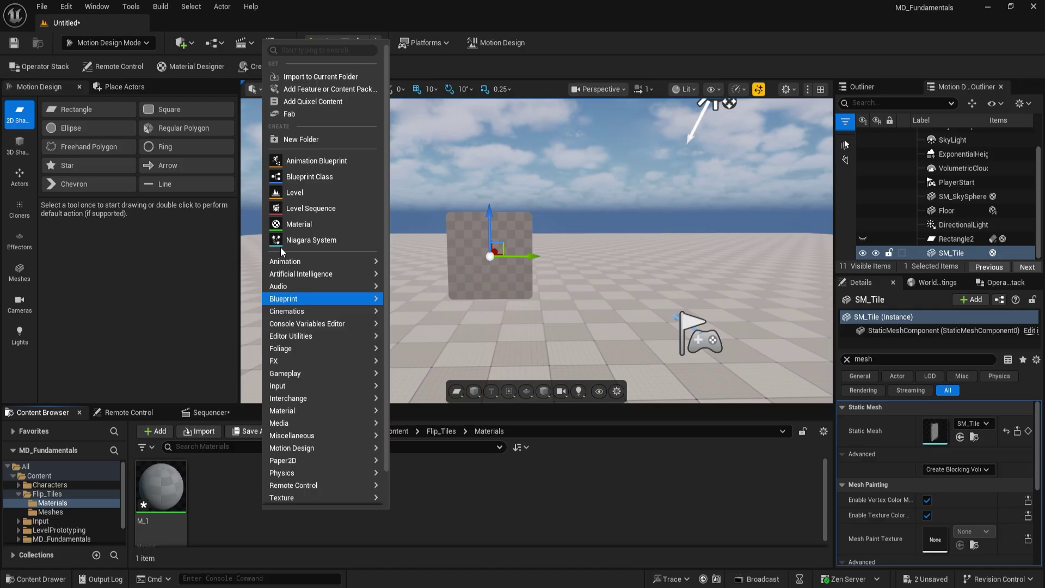
left_click(306, 218)
type("M")
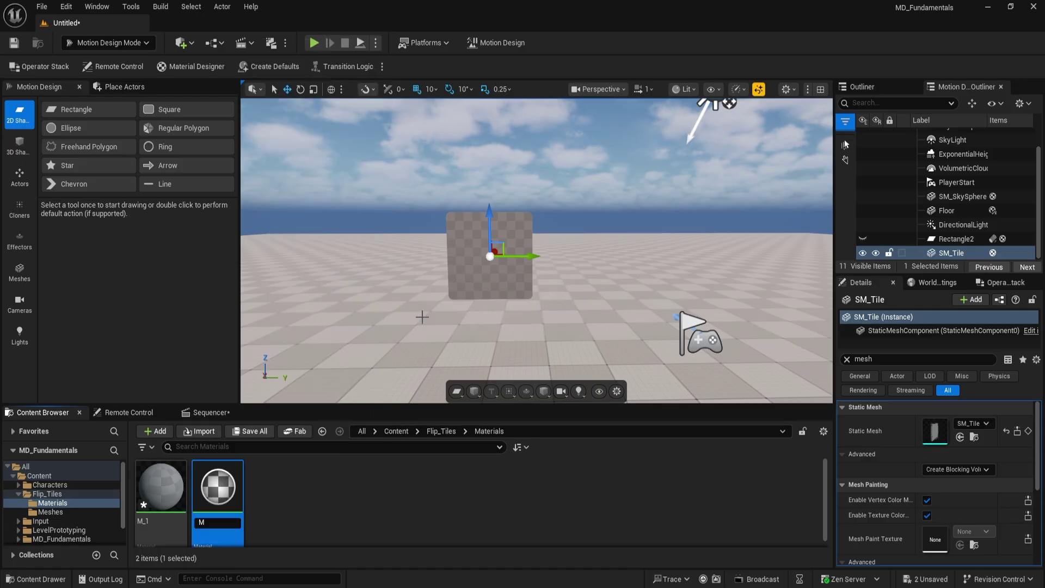
type("_2")
key("Return")
Create two more materials named M_3 and M_4 in the Materials folder
right_click(318, 536)
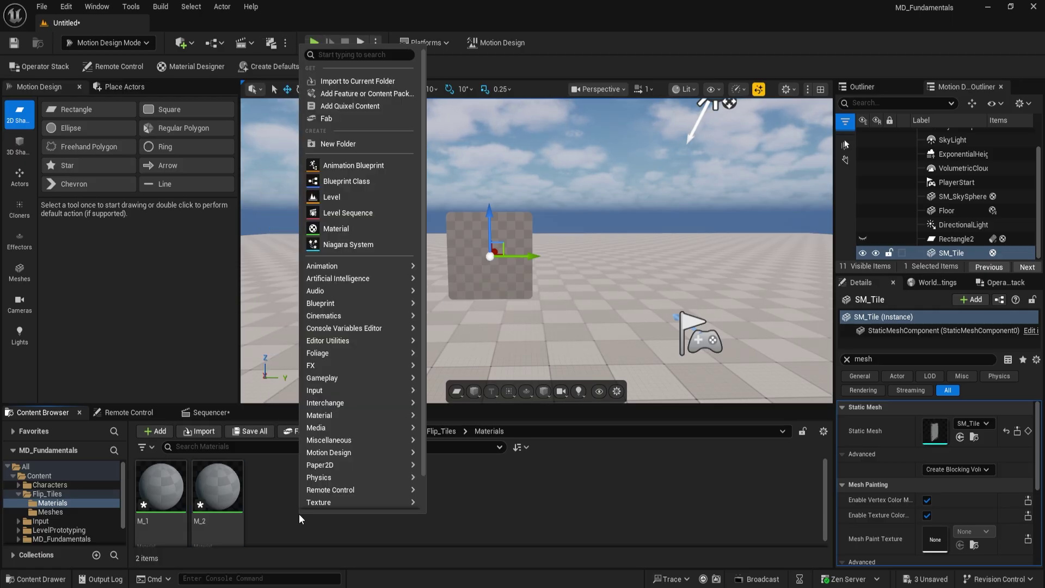
left_click(339, 231)
type("M_3")
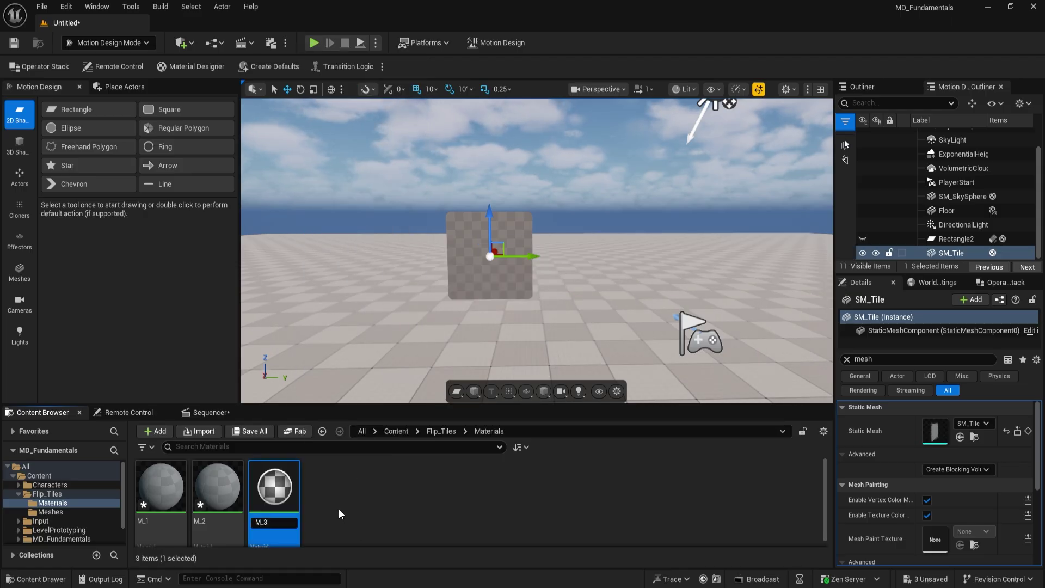
key("Return")
right_click(338, 508)
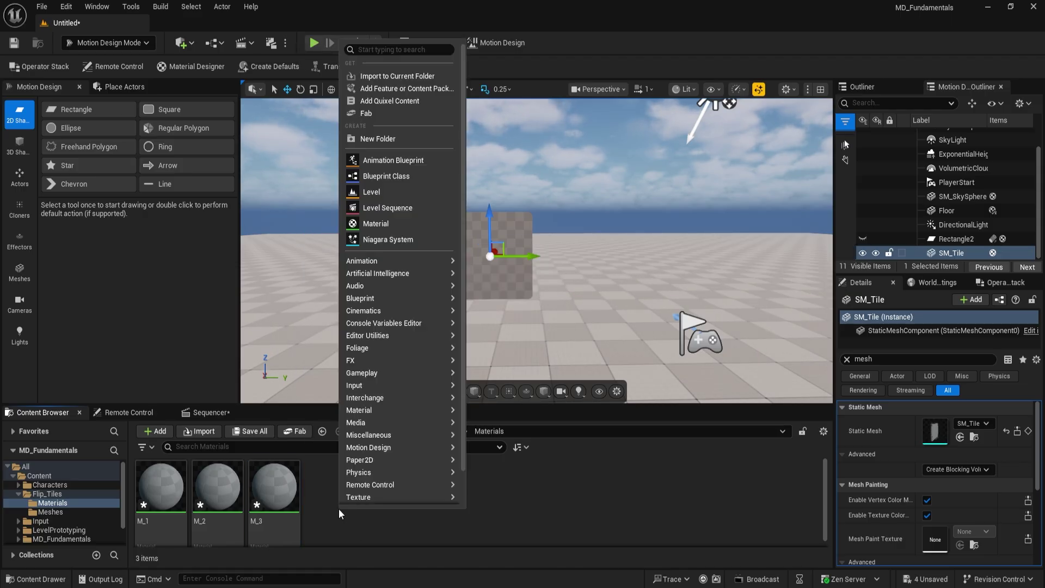
left_click(370, 223)
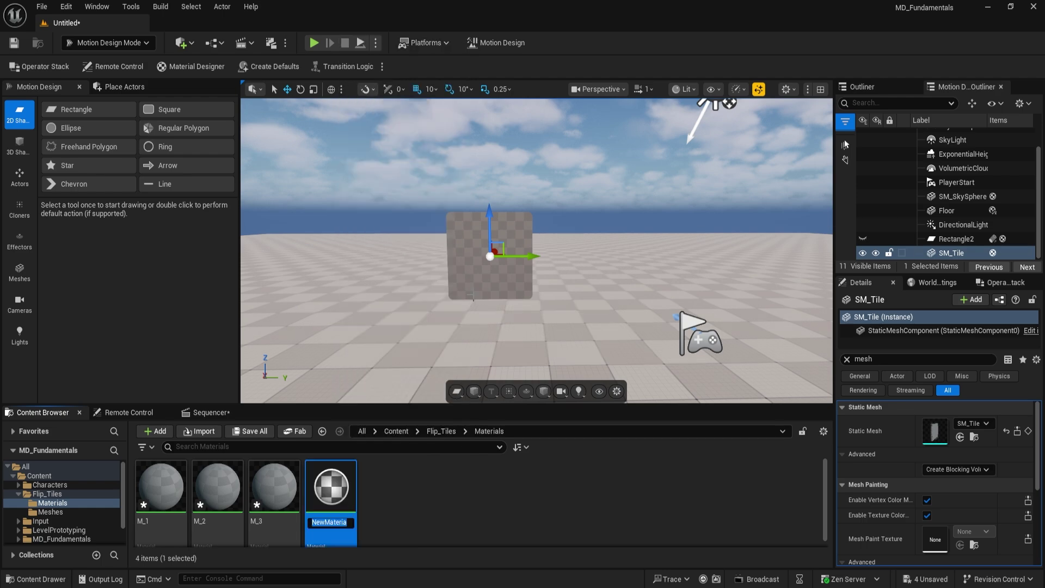
type("M_4")
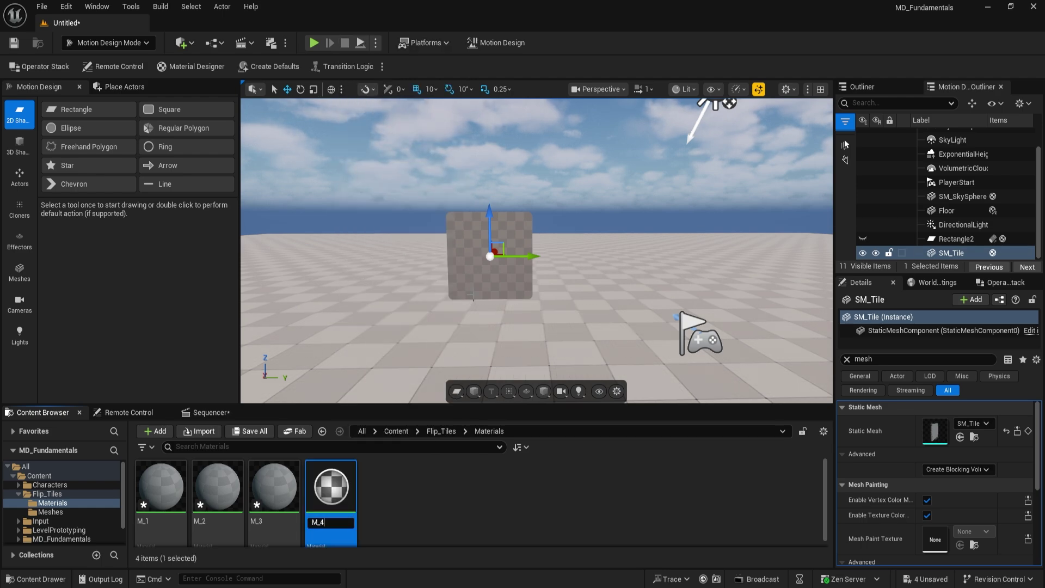
key("Return")
Give material M_1 the blue base color #084EFF and a higher roughness, and save it
left_click(152, 500)
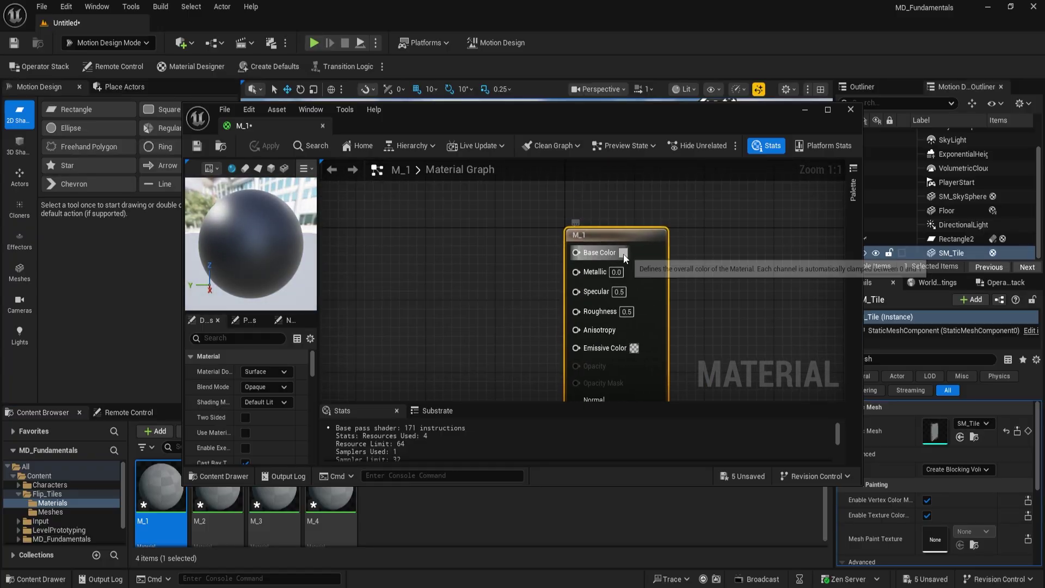
left_click(622, 253)
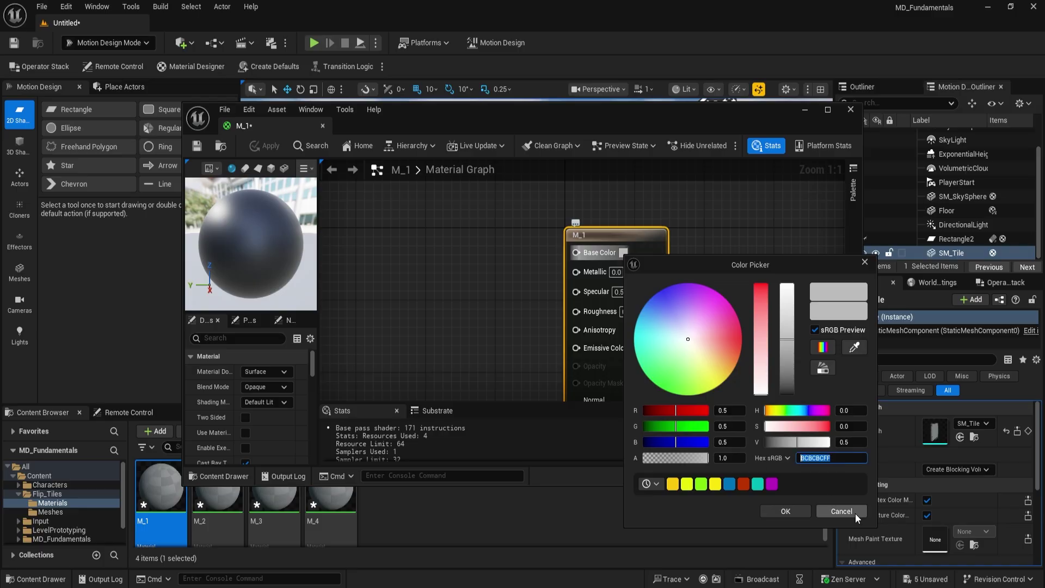
type("#084EFF")
key("Return")
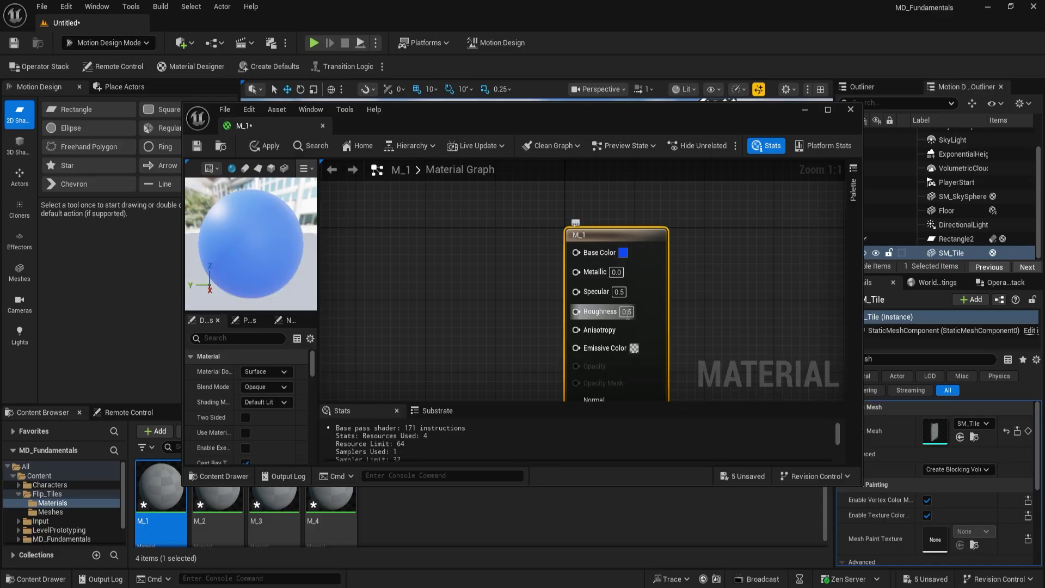
left_click_drag(626, 313, 668, 331)
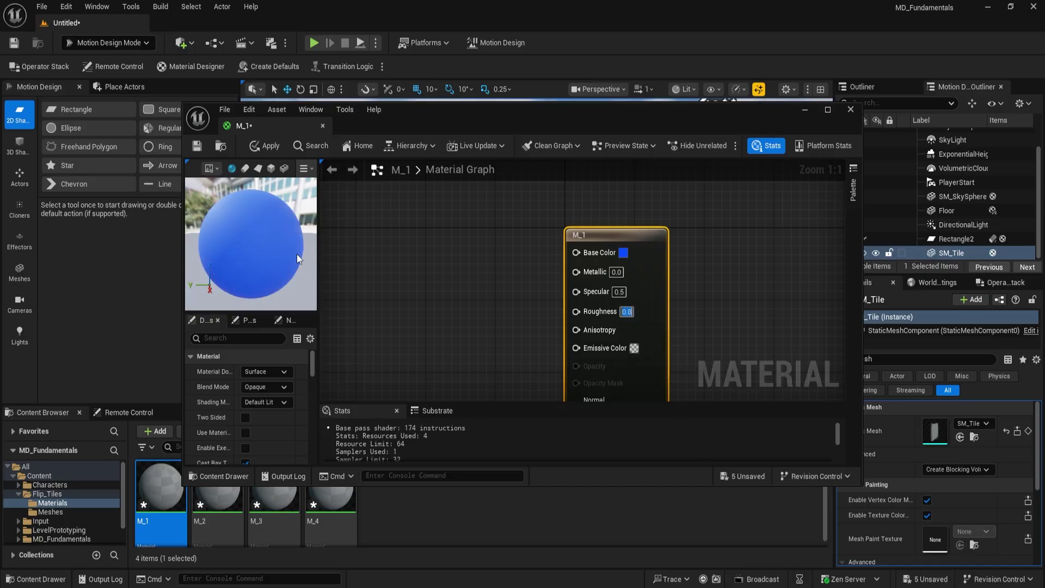
left_click(198, 147)
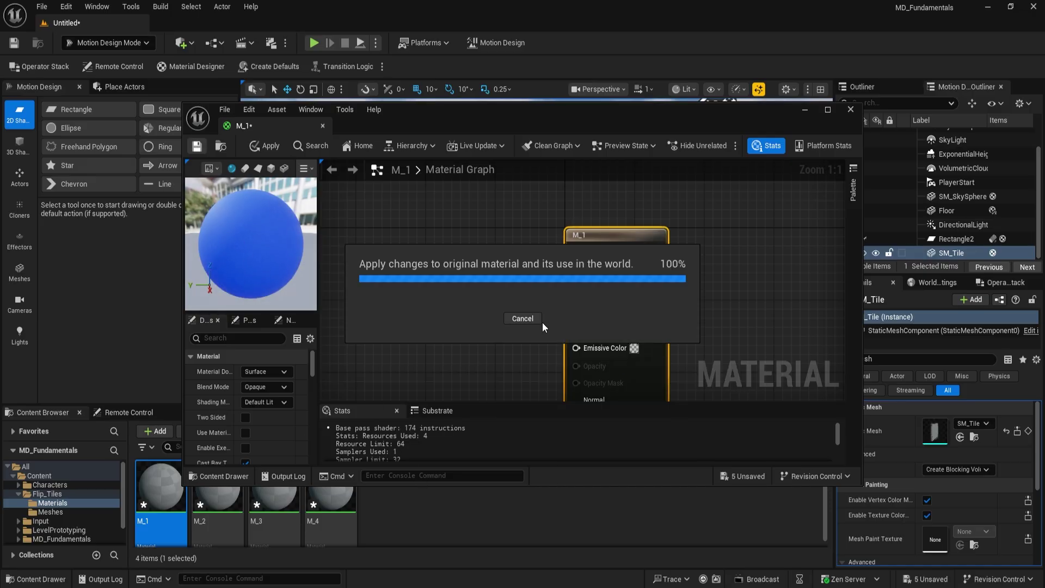
left_click(856, 110)
Give material M_2 the copied violet color code as base color and a roughness of 0.8, and save it
left_click(216, 510)
double_click(216, 510)
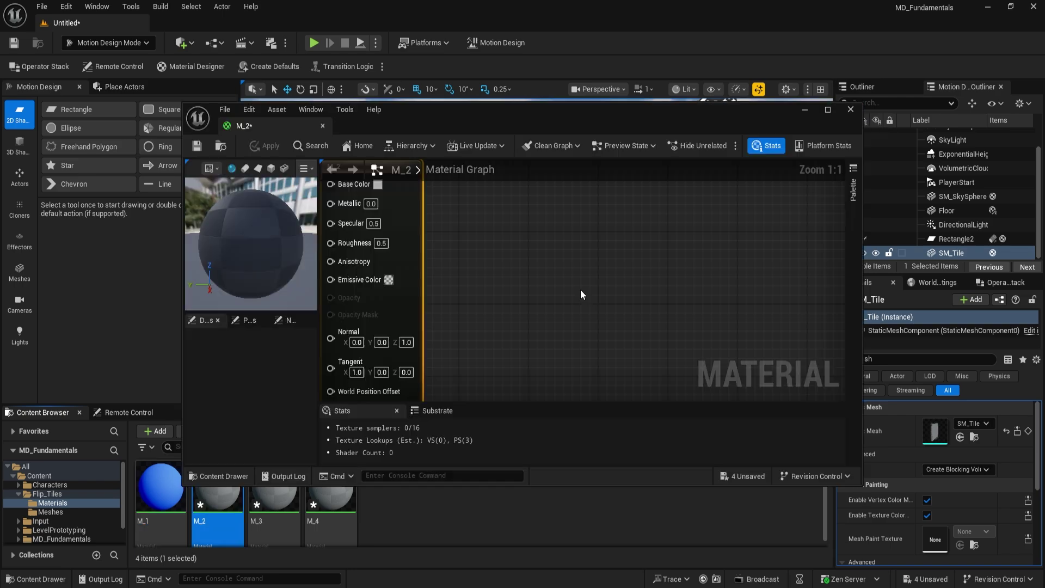
left_click(585, 193)
left_click(807, 397)
key("ctrl+v")
left_click(746, 449)
scroll(564, 238, "up", 4)
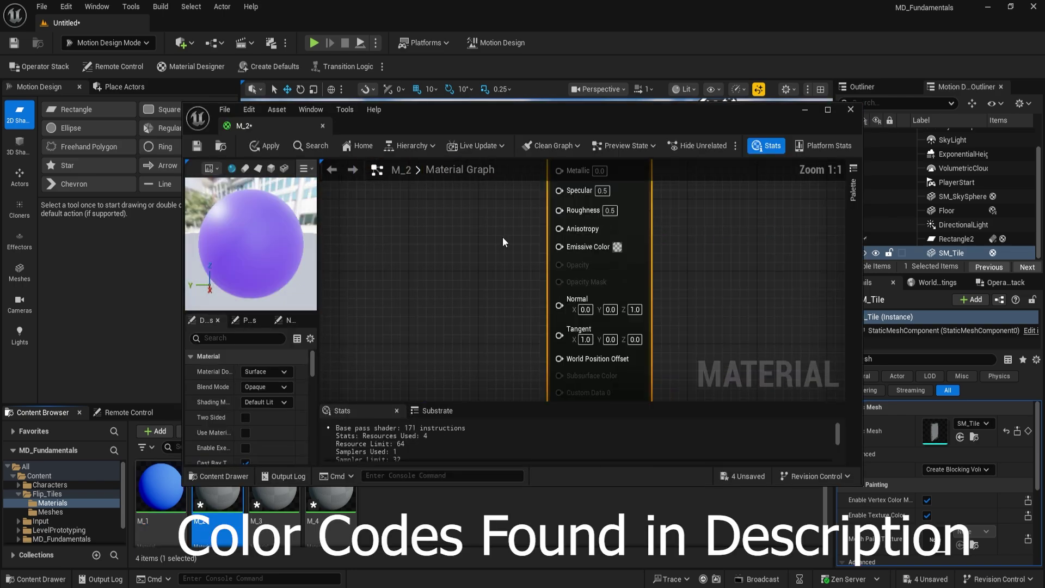
right_click_drag(503, 240, 494, 329)
left_click(602, 297)
type("0.8")
left_click(197, 147)
left_click(850, 110)
Give material M_3 the copied light blue color code as base color and a roughness of 0.8, and save it
double_click(274, 504)
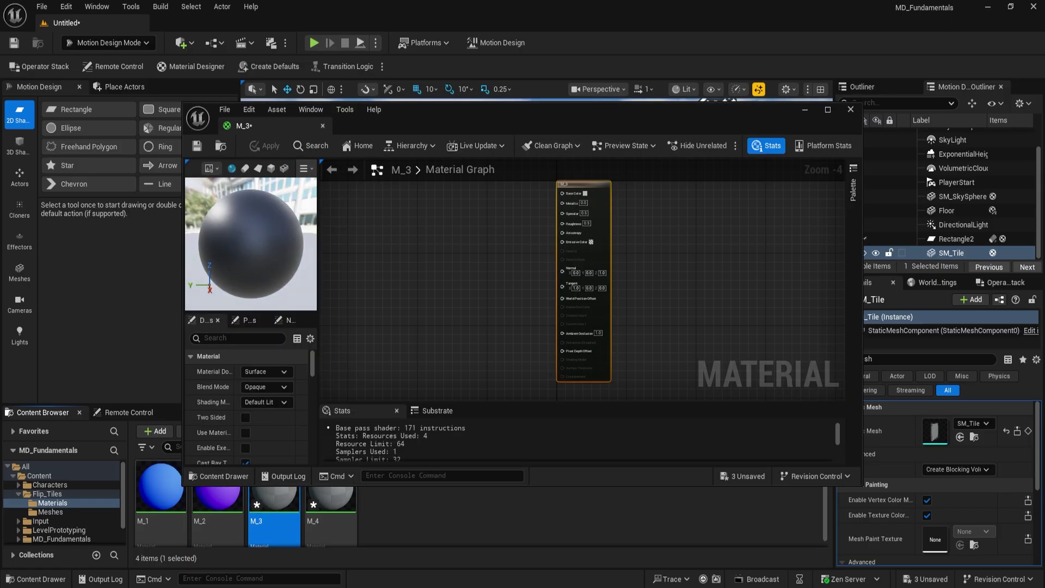
left_click(585, 193)
left_click(807, 396)
key("ctrl+v")
left_click(747, 449)
scroll(604, 238, "up", 4)
left_click(570, 217)
type("0.8")
left_click(198, 146)
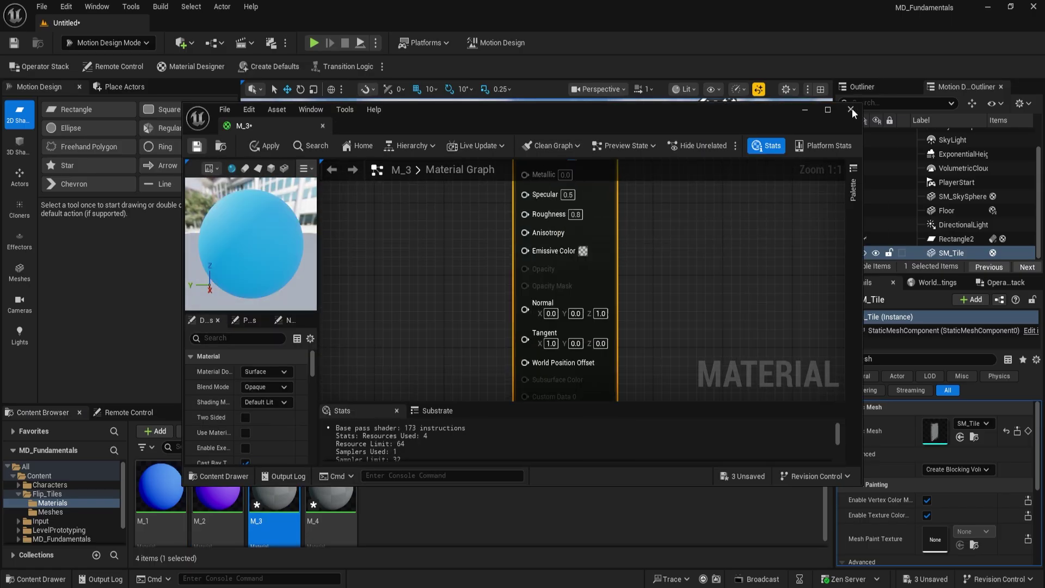
left_click(851, 110)
Give material M_4 the copied magenta-purple color code as base color and save it
double_click(330, 504)
left_click(585, 193)
left_click_drag(804, 398, 739, 405)
key("ctrl+v")
left_click(746, 449)
scroll(564, 238, "up", 4)
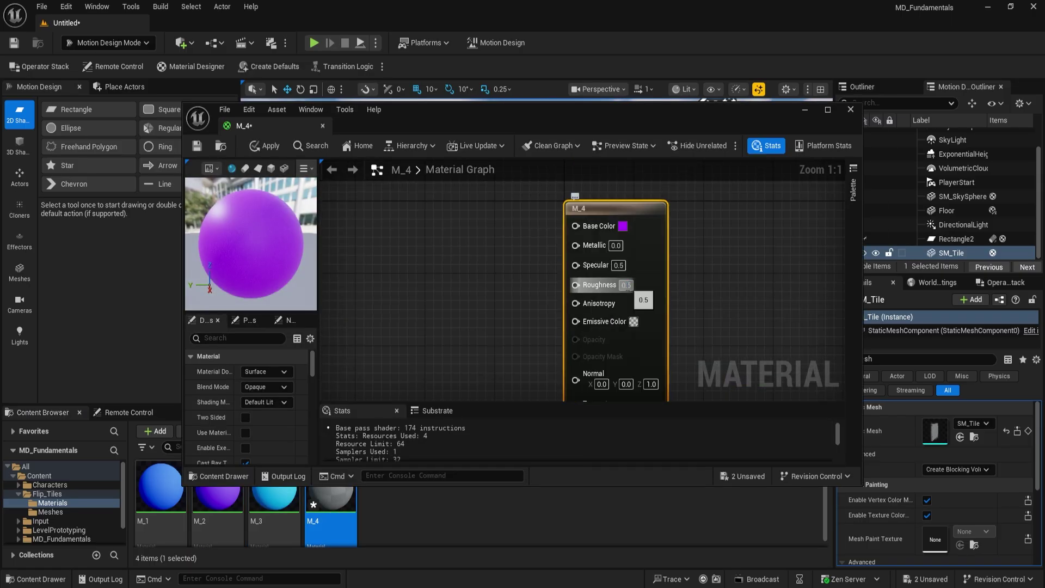
left_click(197, 146)
left_click(851, 110)
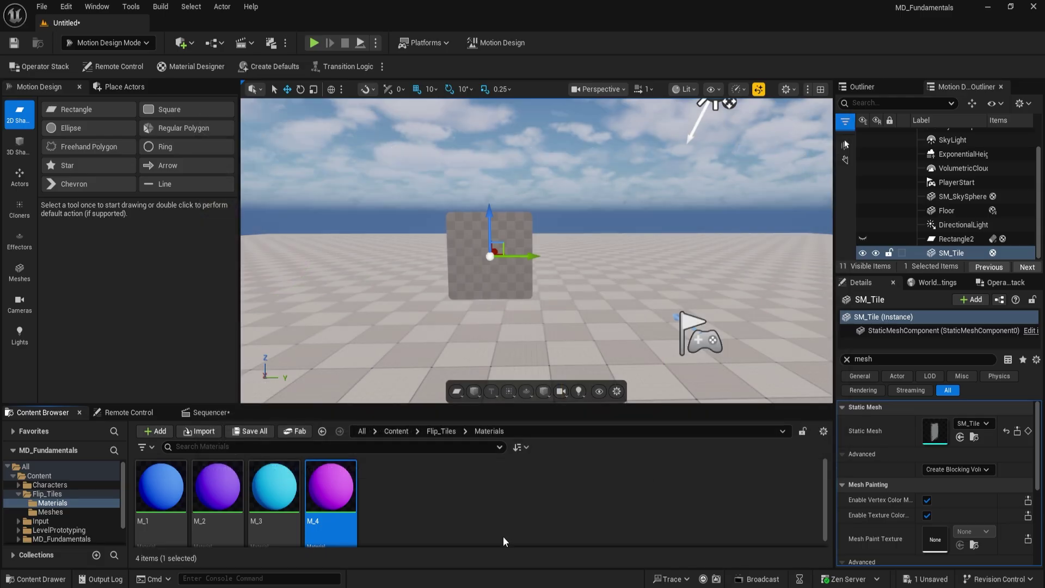
mouse_move(536, 251)
right_mouse_down()
mouse_move(517, 267)
mouse_move(533, 264)
right_mouse_up()
right_click_drag(377, 289, 433, 280)
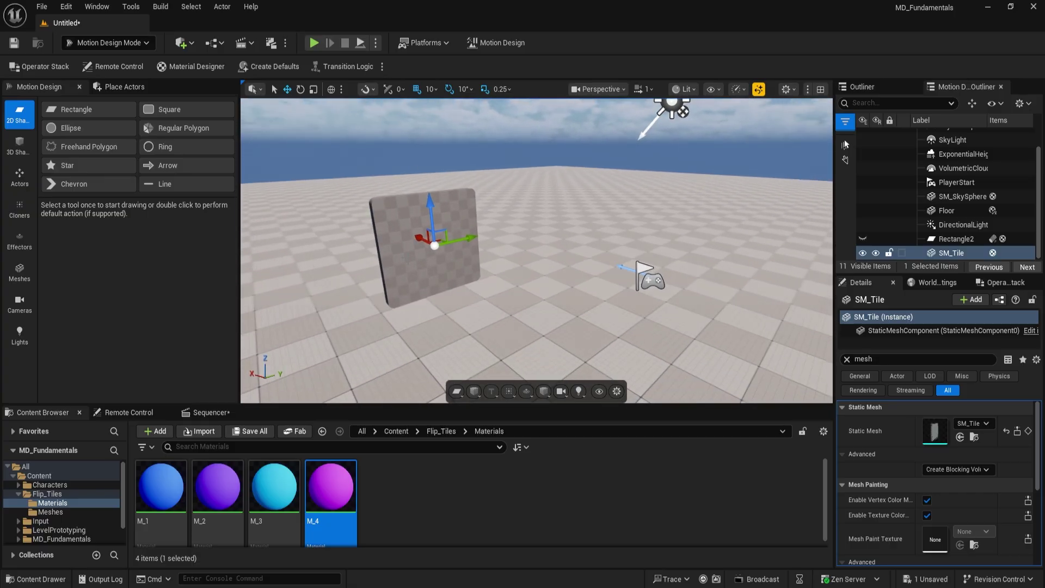
Switch to Modeling mode and start the Edit Materials tool on SM_Tile
right_click_drag(481, 320, 456, 284)
right_click_drag(476, 162, 816, 216)
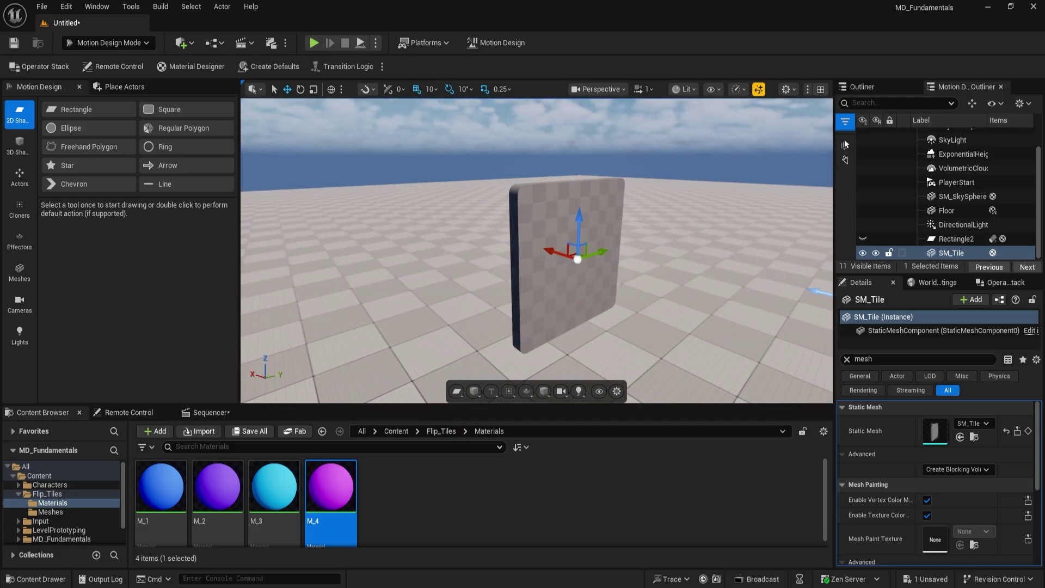
left_click(113, 42)
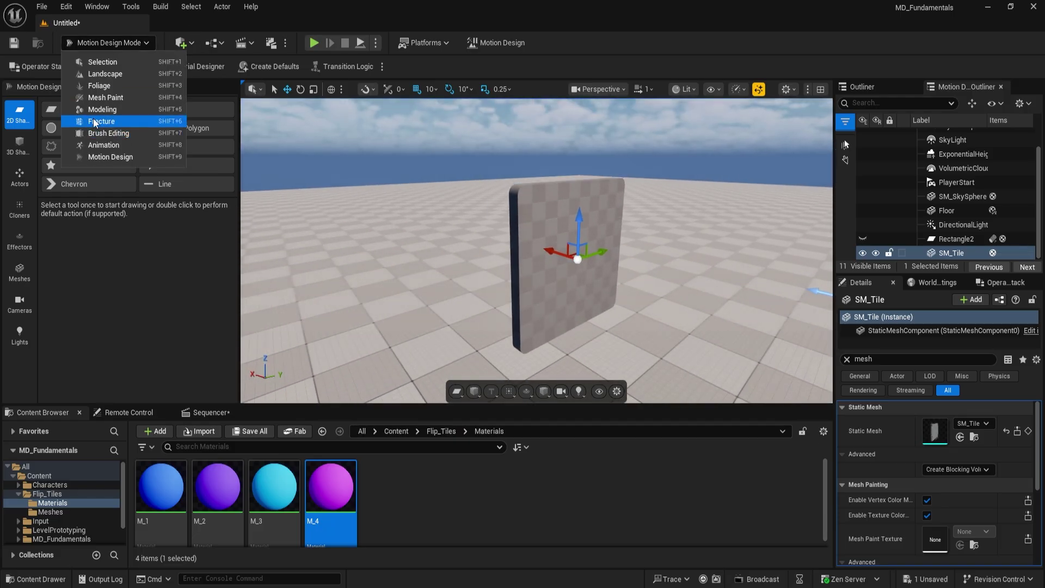
key("Escape")
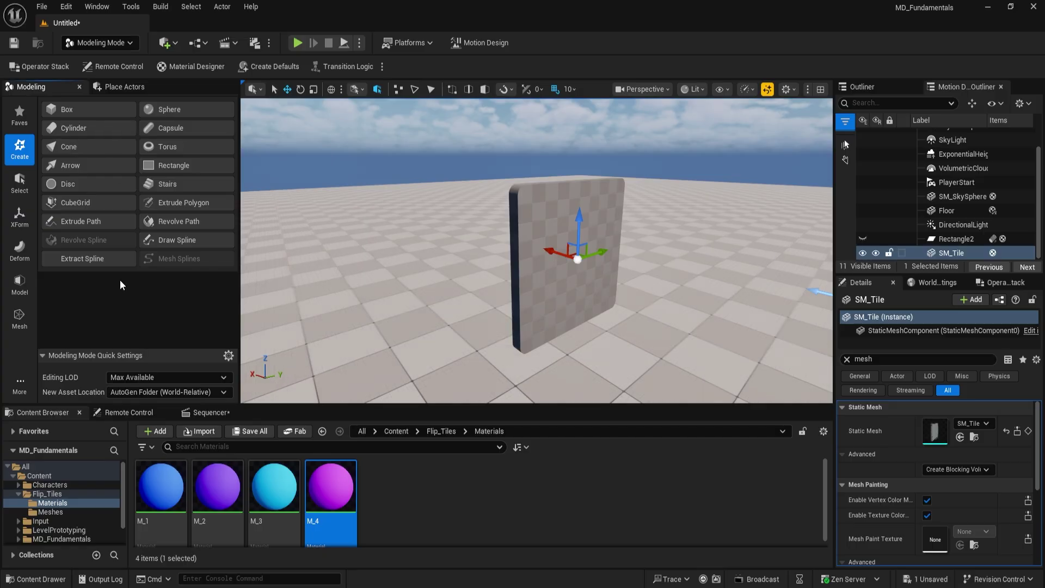
left_click(16, 384)
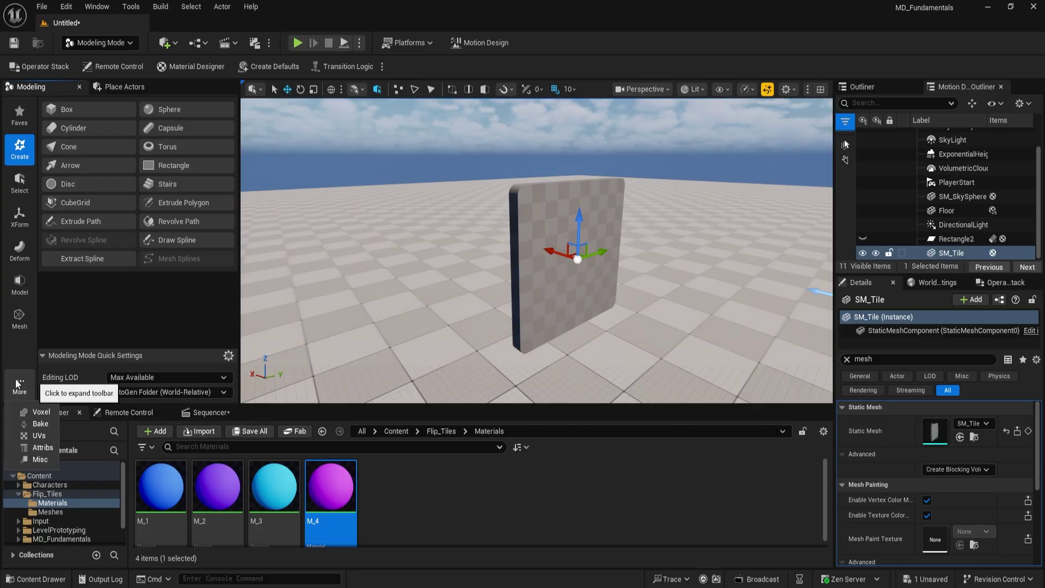
left_click(337, 345)
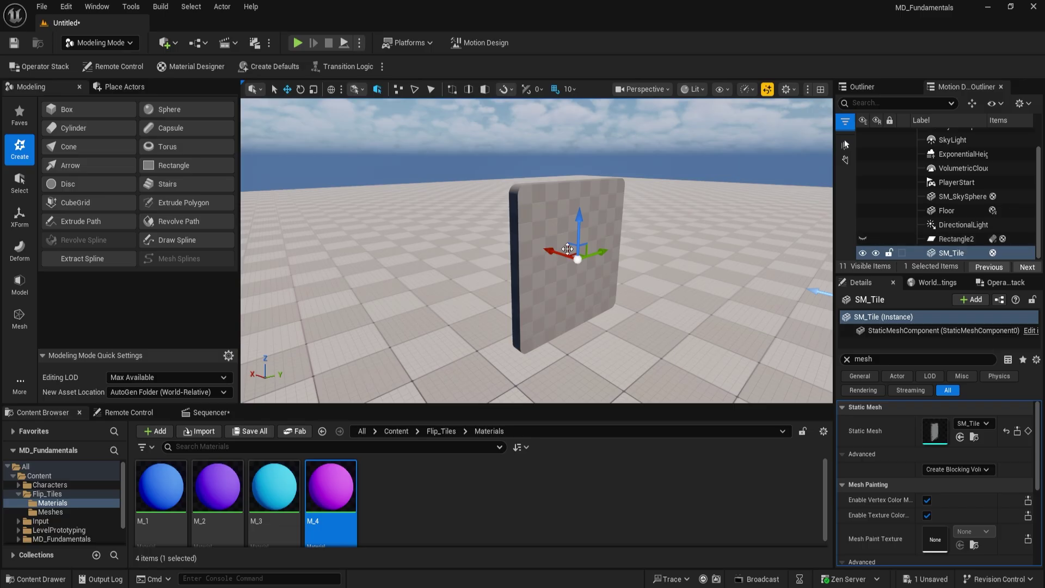
left_click(18, 383)
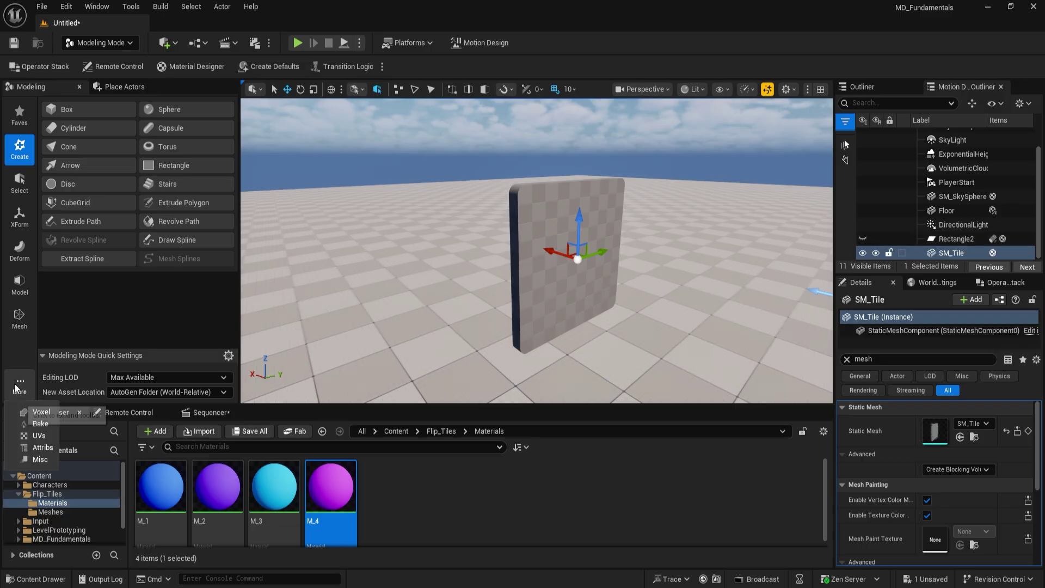
left_click(34, 448)
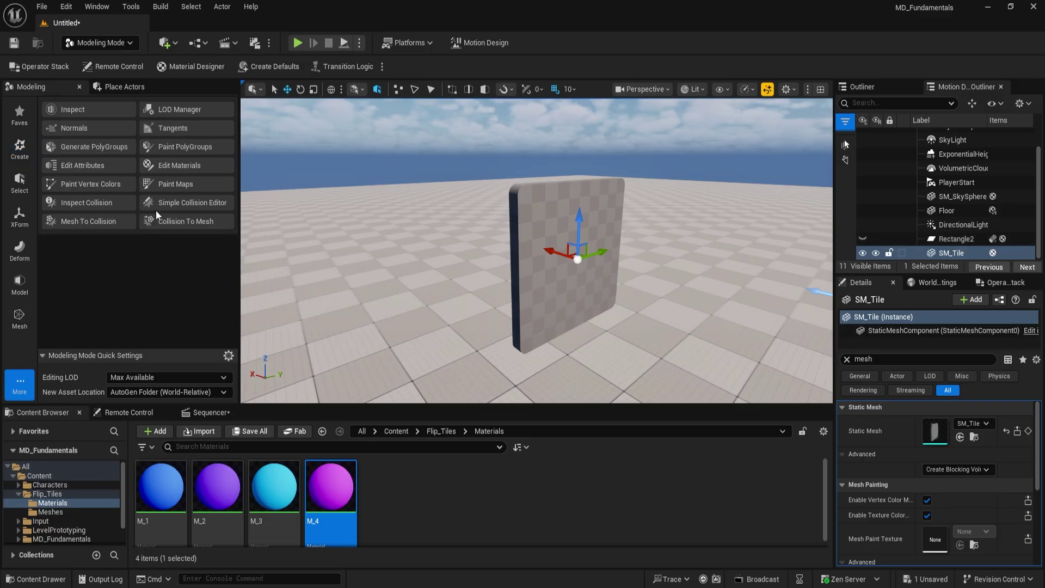
left_click(177, 168)
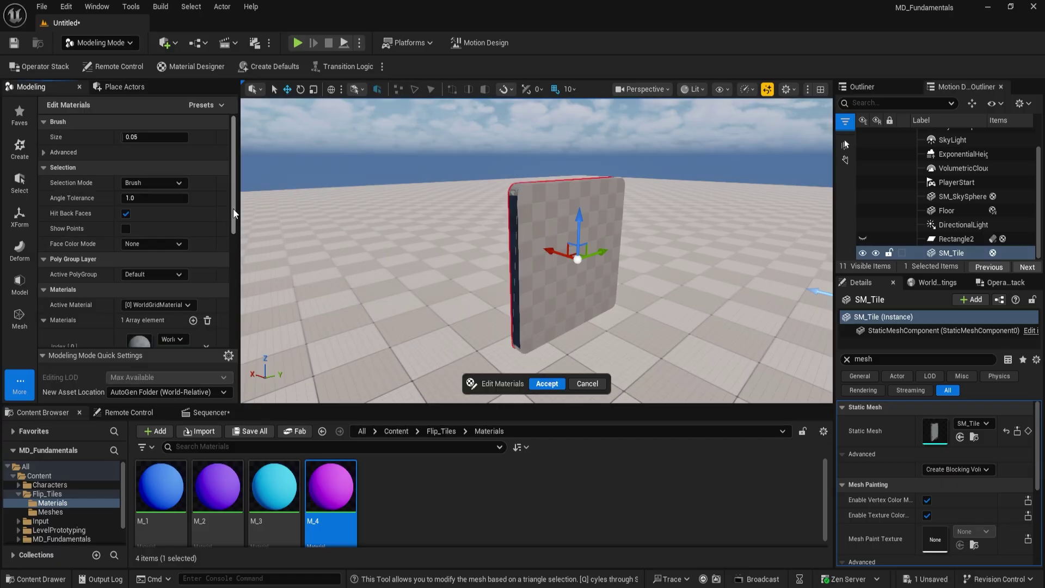
Add a second material slot to the tile and assign M_1 to slot 0 and M_2 to slot 1
left_click_drag(233, 208, 230, 269)
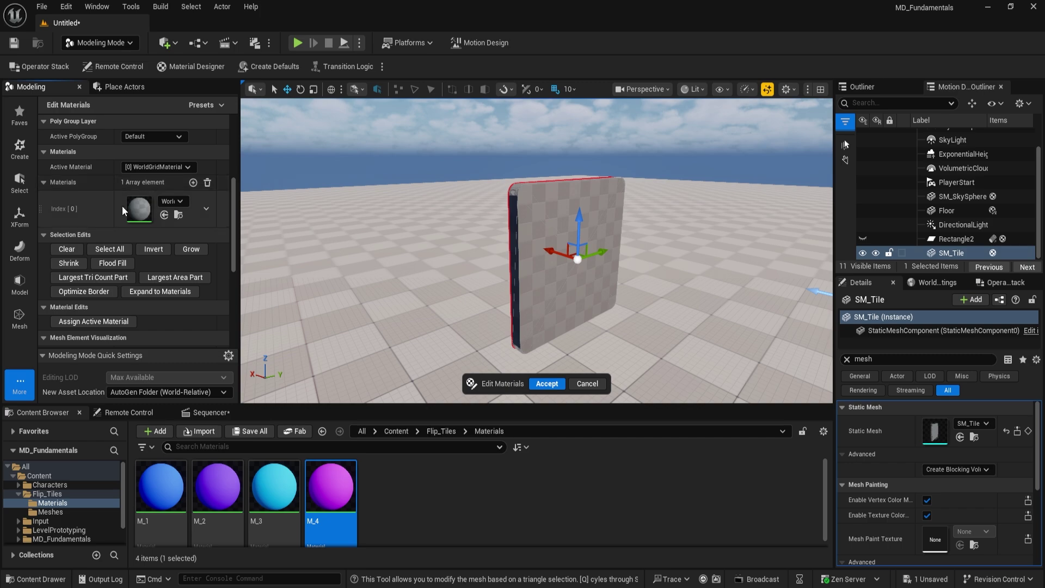
left_click(193, 182)
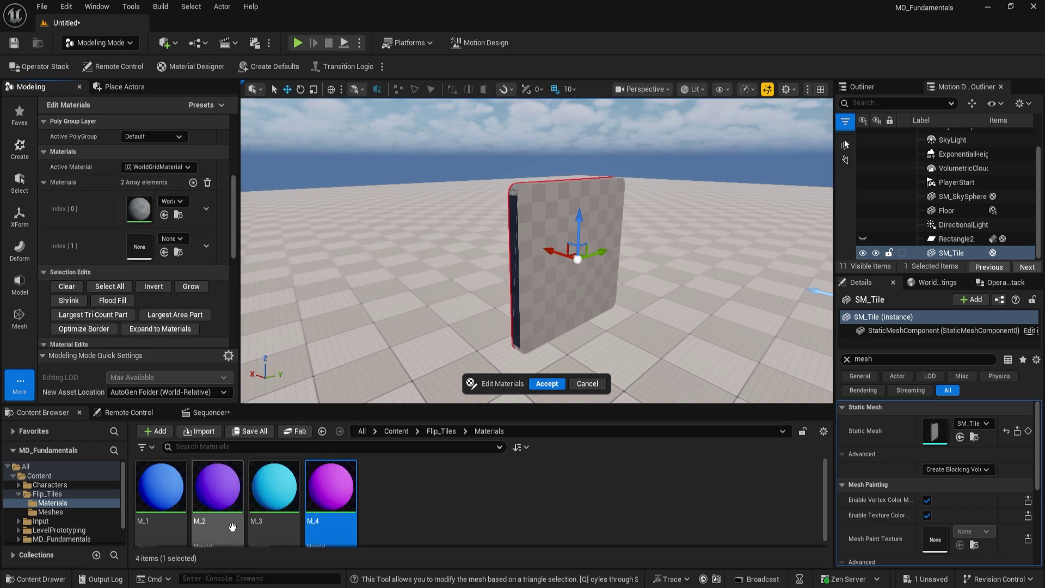
left_click(161, 475)
left_click_drag(161, 475, 139, 210)
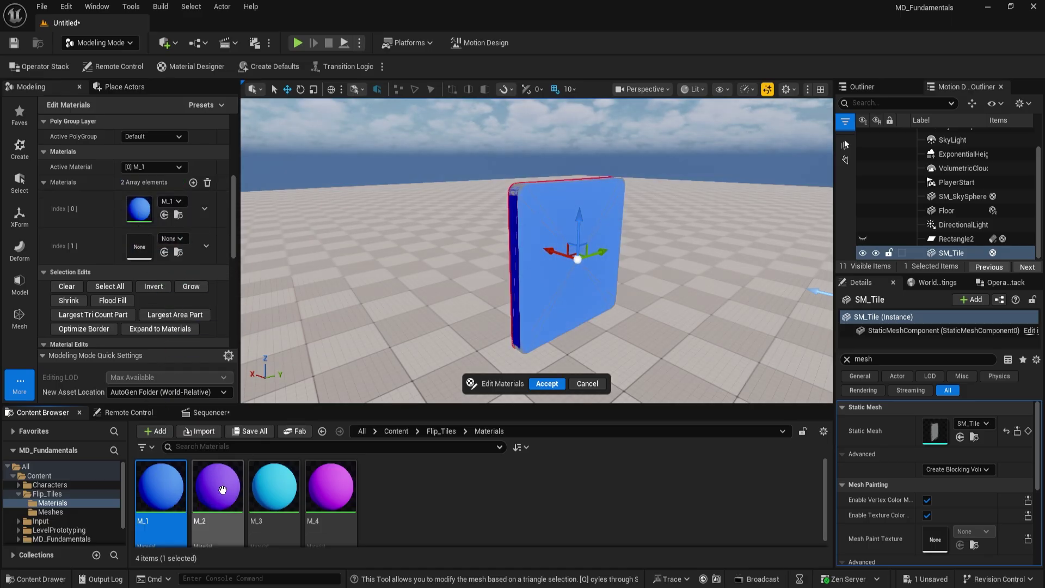
left_click_drag(217, 486, 153, 262)
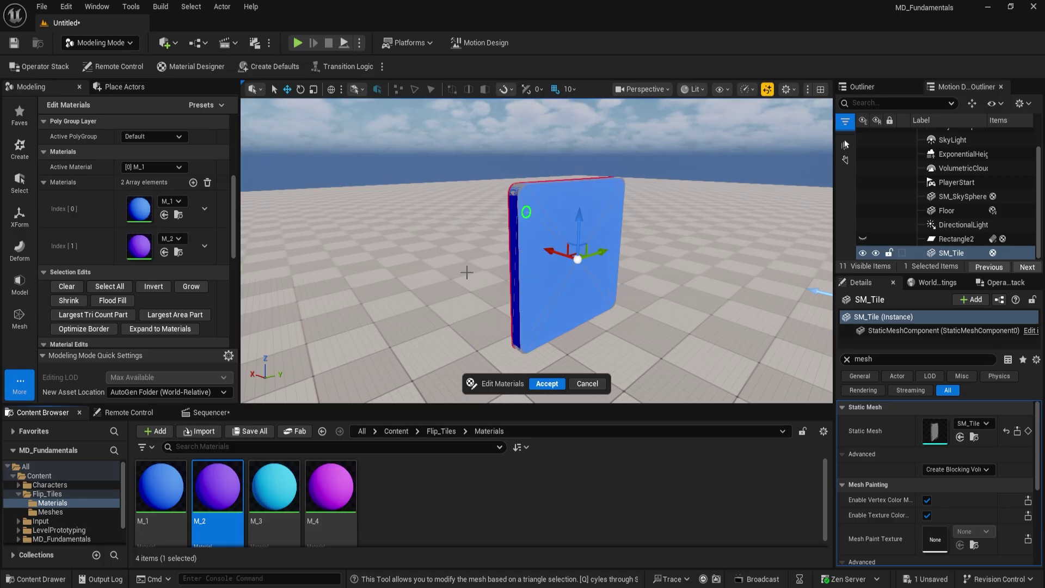
Select both large triangular halves of the tile's front face with the selection brush
key("d")
right_click_drag(467, 284, 370, 279)
key("w")
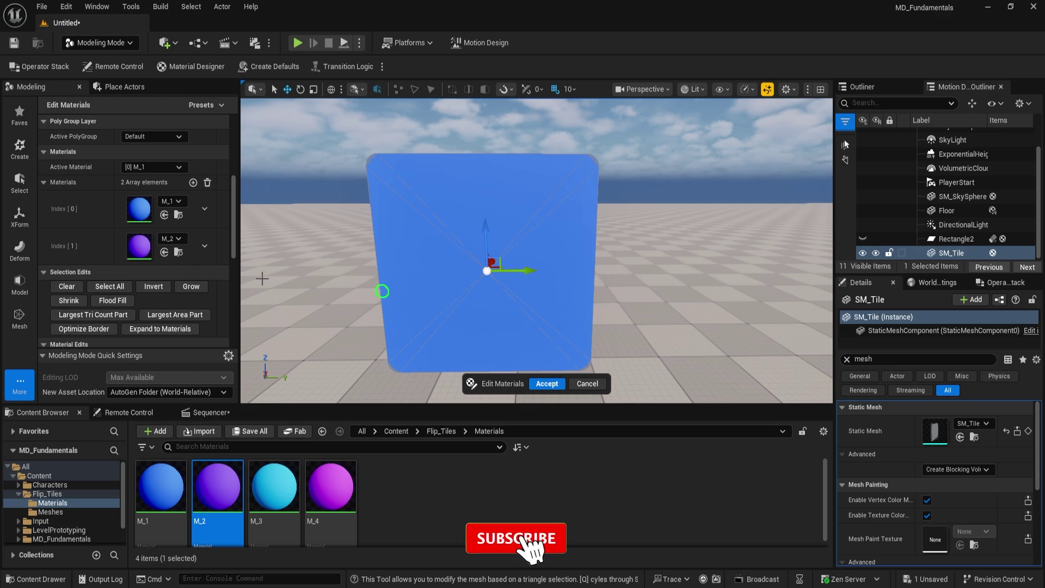
left_click_drag(233, 238, 232, 165)
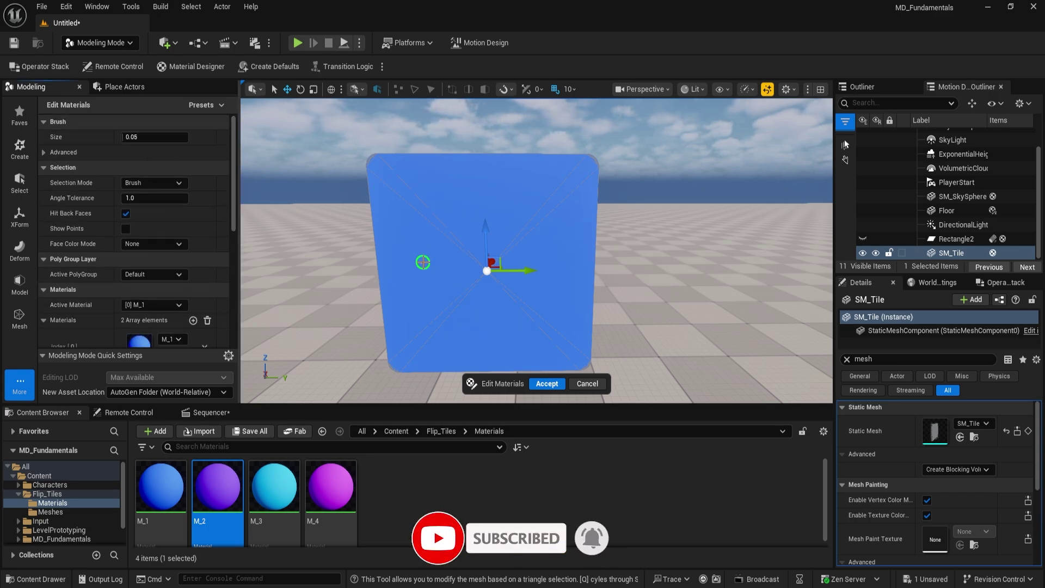
scroll(434, 249, "up", 2)
scroll(432, 245, "down", 2)
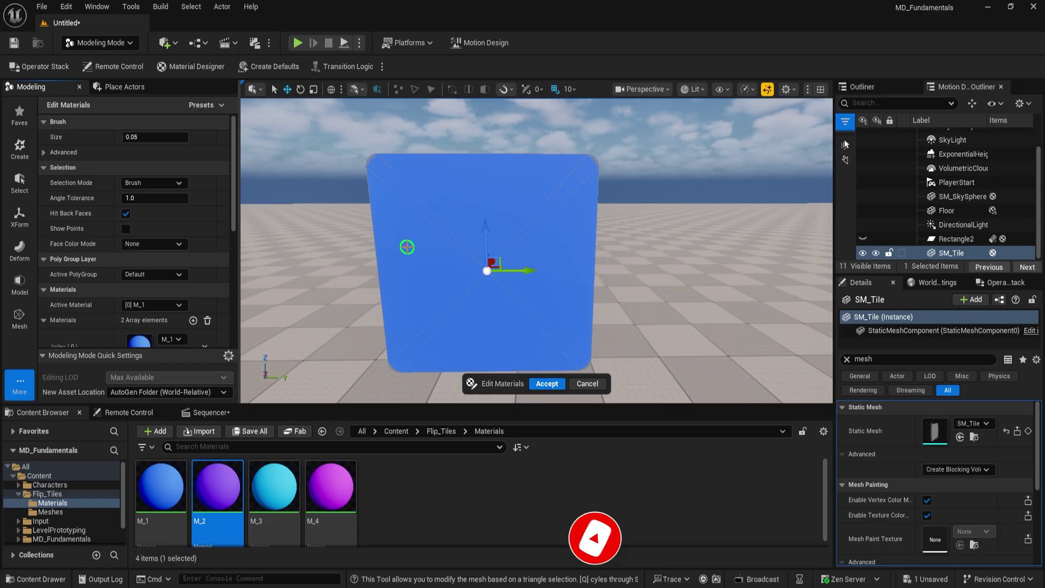
left_click(431, 189)
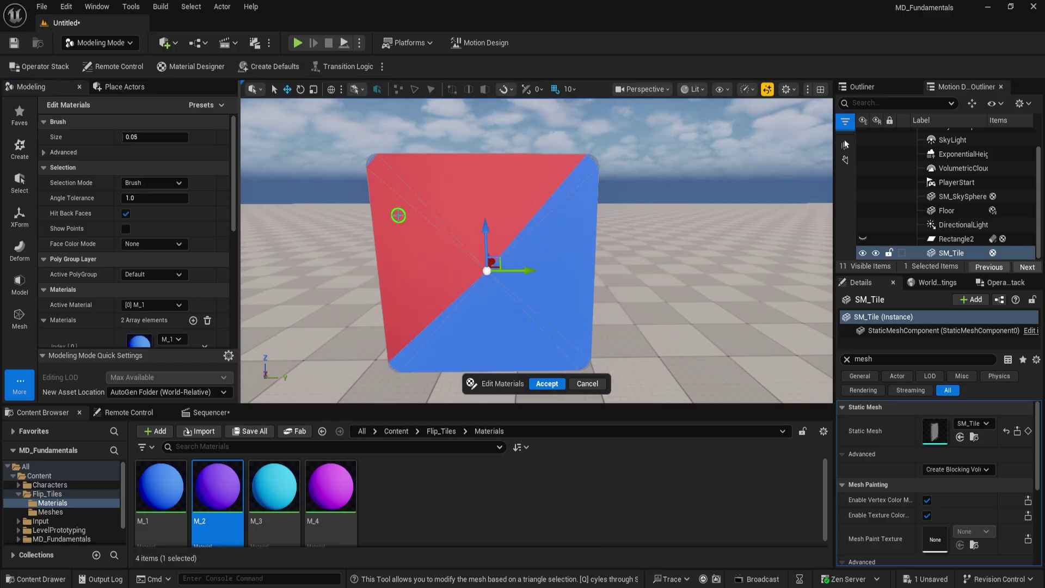
left_click(475, 311)
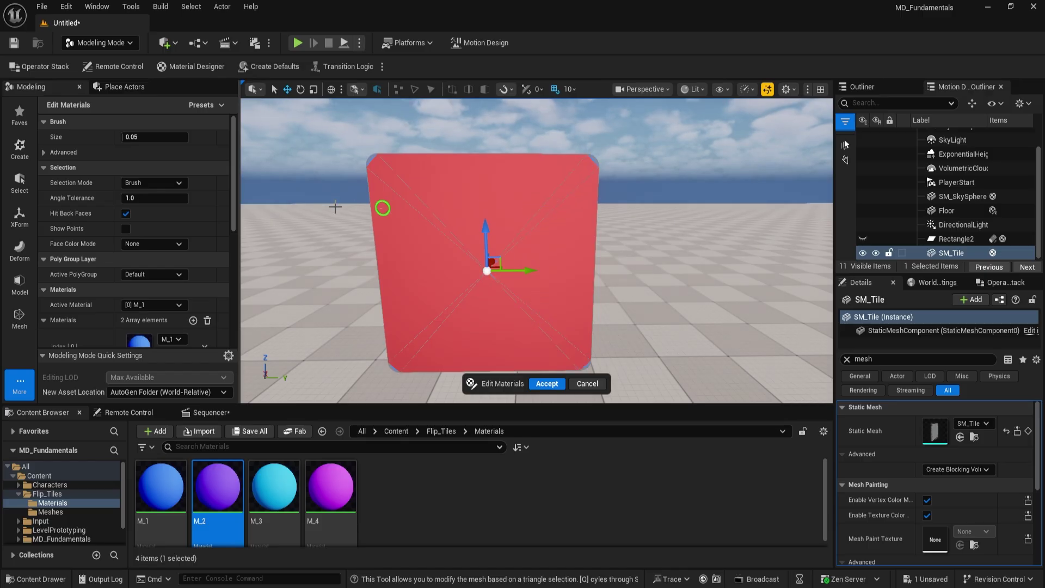
Add the remaining triangles at the four rounded corners of the front face to the selection
scroll(364, 158, "up", 3)
scroll(350, 170, "down", 3)
mouse_move(359, 171)
right_mouse_down()
mouse_move(414, 171)
mouse_move(376, 165)
mouse_move(368, 177)
right_mouse_up()
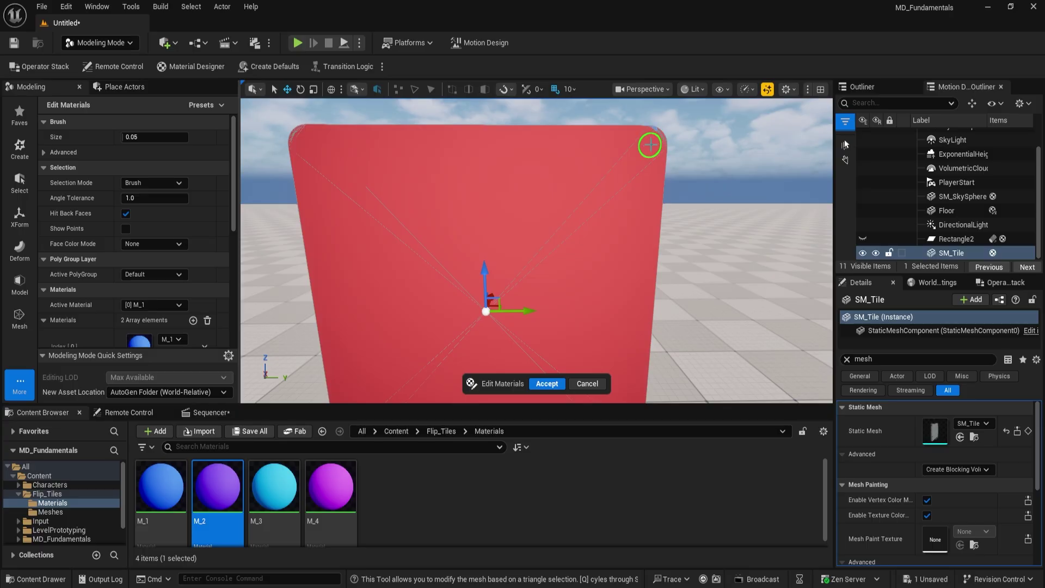
scroll(603, 215, "down", 5)
scroll(574, 347, "up", 2)
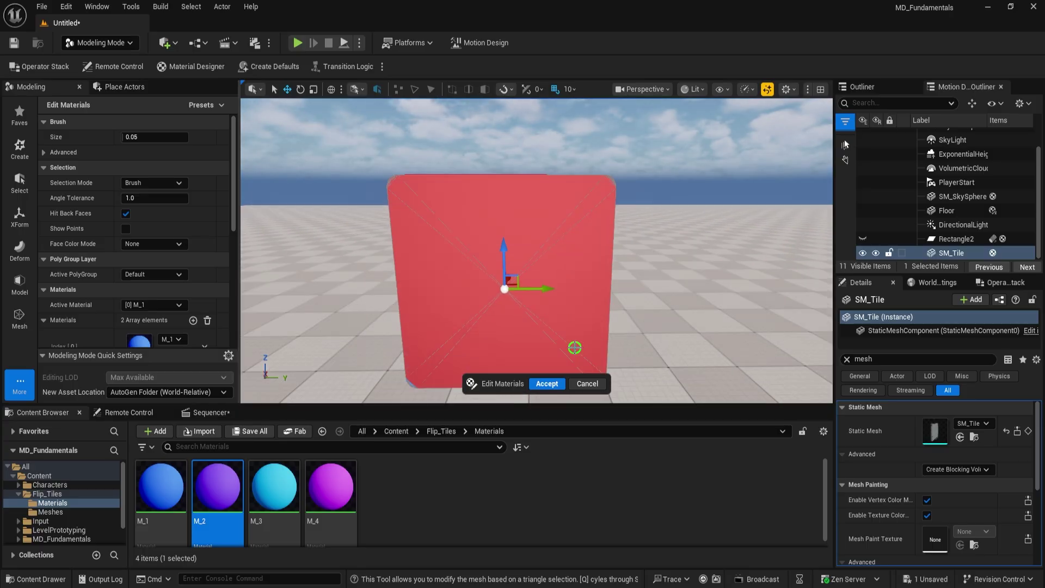
scroll(568, 333, "up", 6)
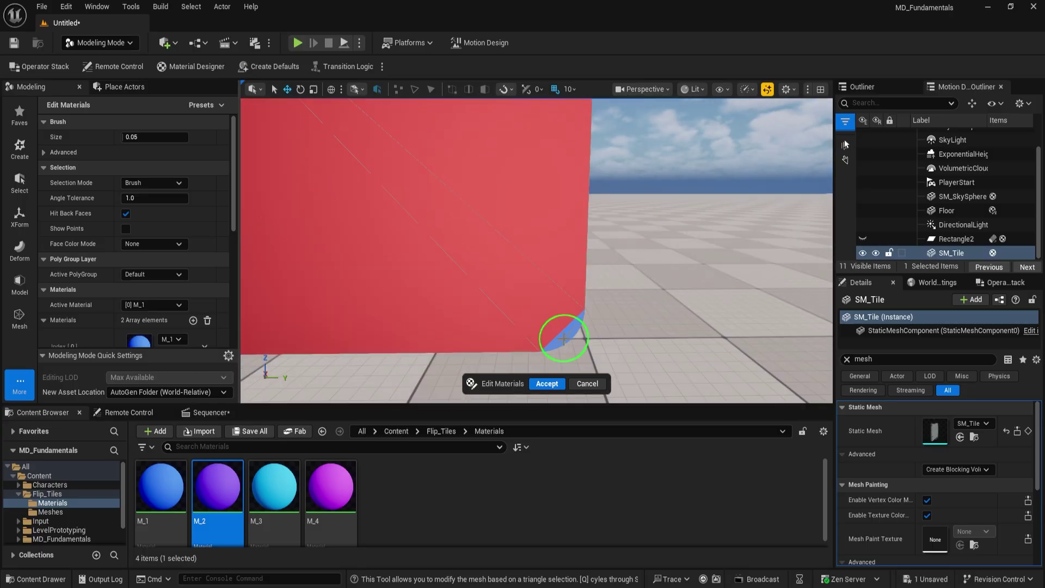
scroll(421, 286, "down", 4)
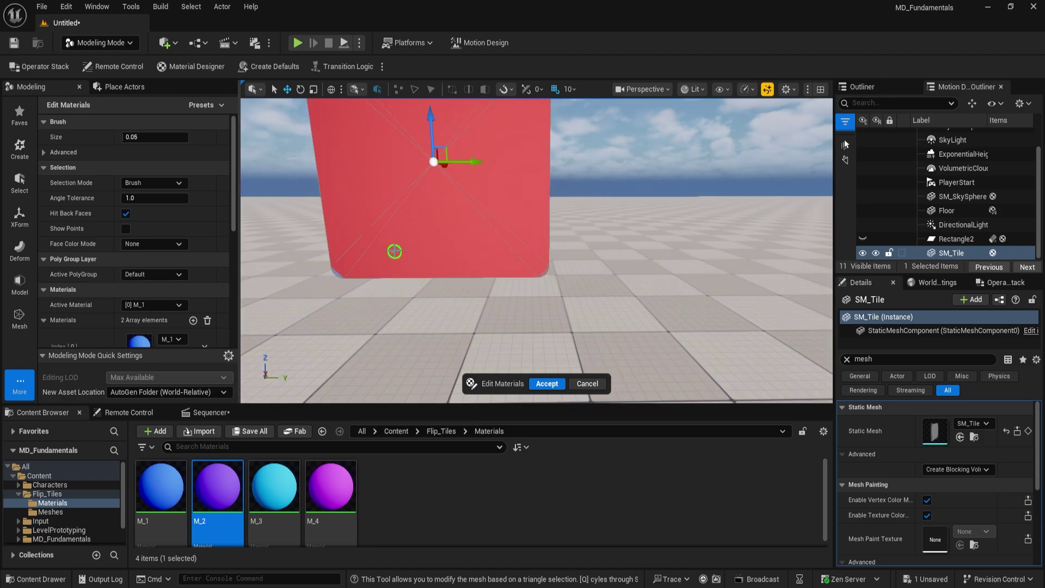
scroll(471, 270, "up", 7)
scroll(393, 301, "down", 4)
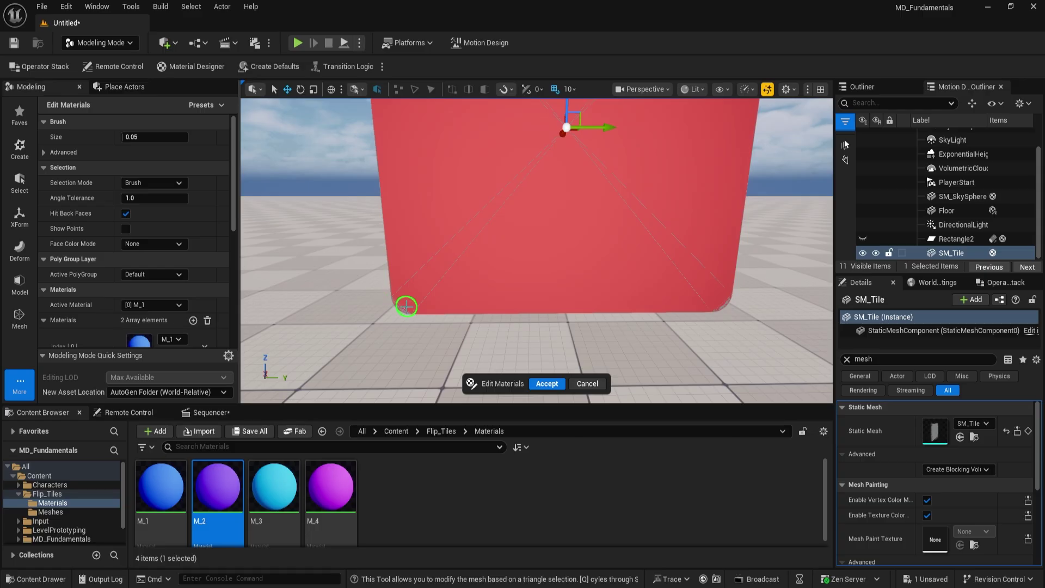
scroll(392, 295, "down", 3)
mouse_move(392, 294)
left_mouse_down("alt")
mouse_move(283, 295)
mouse_move(234, 315)
mouse_move(348, 305)
mouse_move(375, 244)
mouse_move(387, 315)
mouse_move(375, 324)
mouse_move(392, 327)
mouse_move(354, 331)
left_mouse_up("alt")
mouse_move(373, 270)
left_mouse_down("alt")
mouse_move(416, 296)
mouse_move(542, 313)
mouse_move(504, 313)
left_mouse_up("alt")
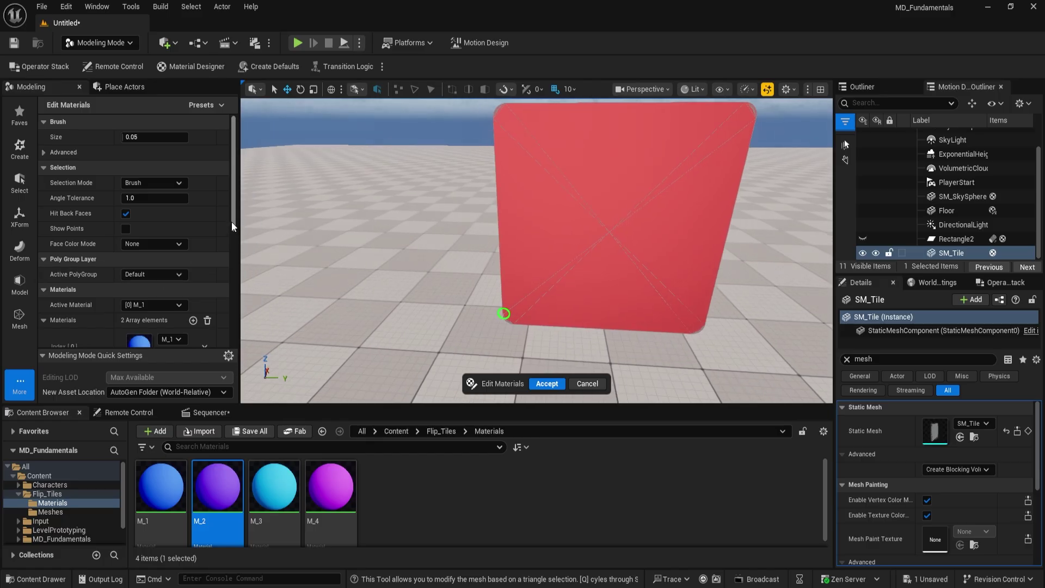
Make M_2 the active material, assign it to the selected front face, and accept the material edits
scroll(233, 223, "down", 3)
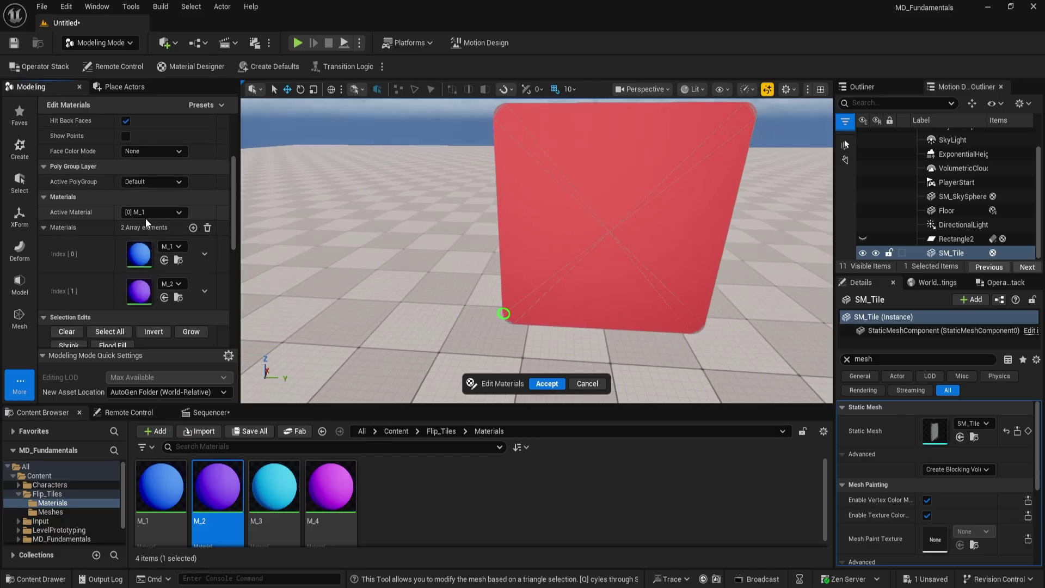
left_click(138, 234)
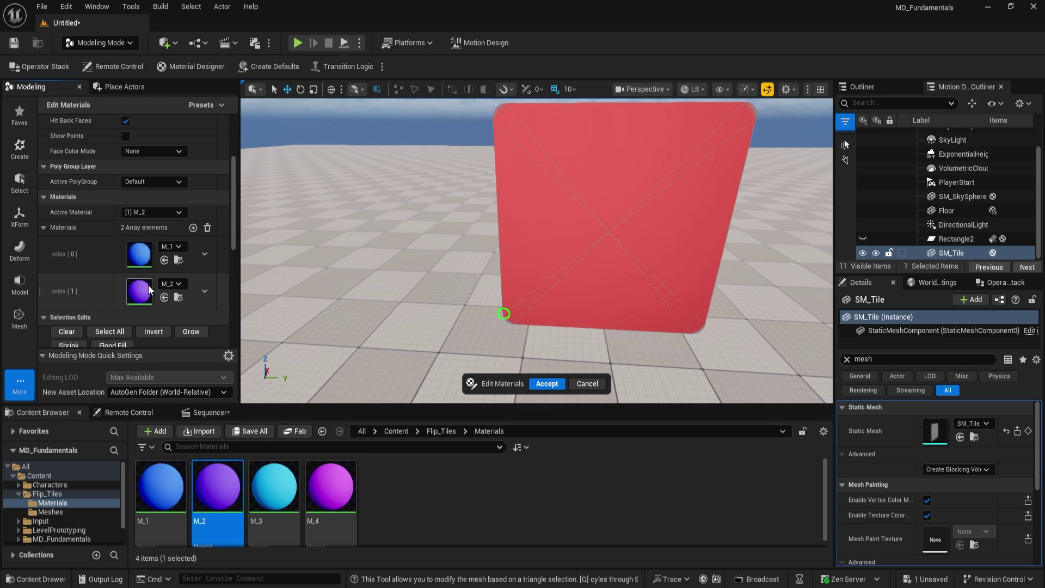
left_click_drag(231, 231, 234, 289)
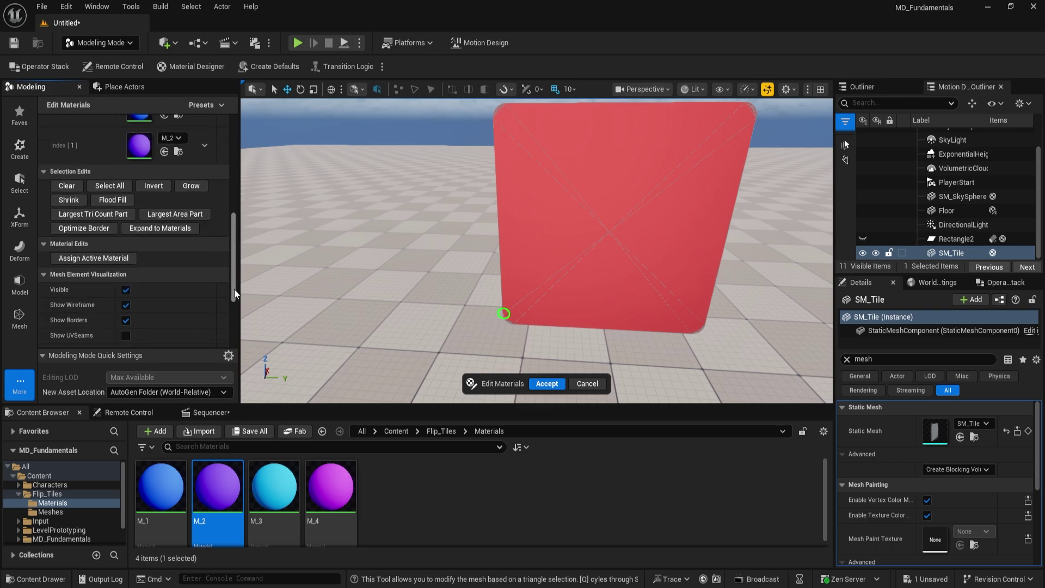
left_click(78, 258)
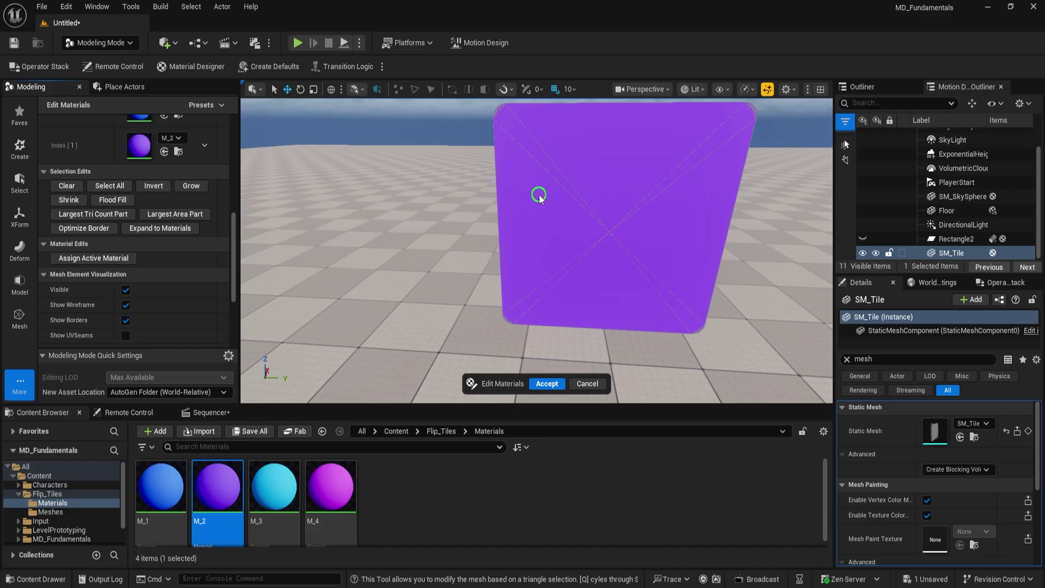
left_click(547, 384)
scroll(472, 294, "down", 10)
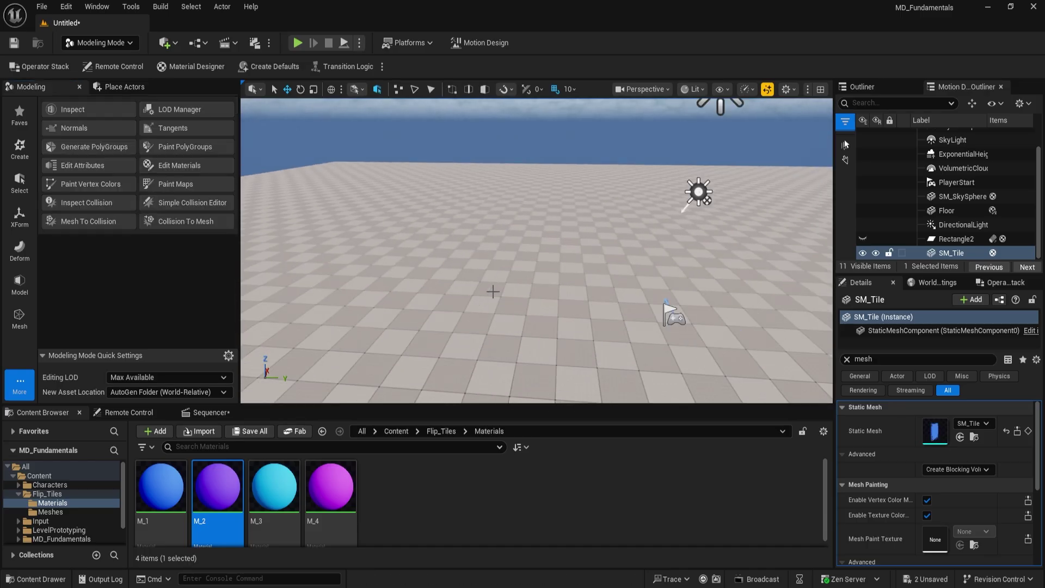
right_click_drag(472, 293, 696, 183)
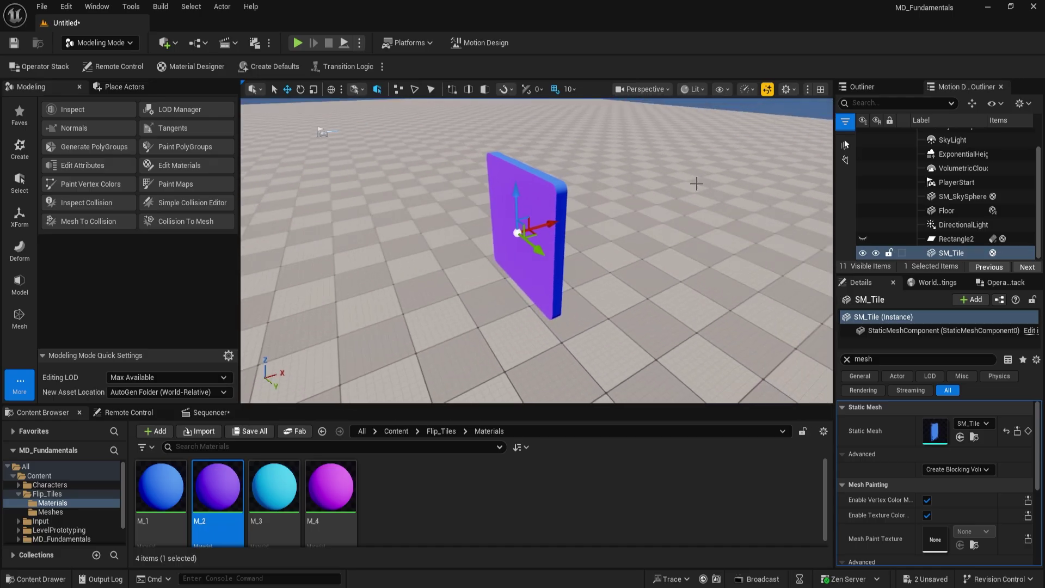
right_click_drag(465, 250, 502, 251)
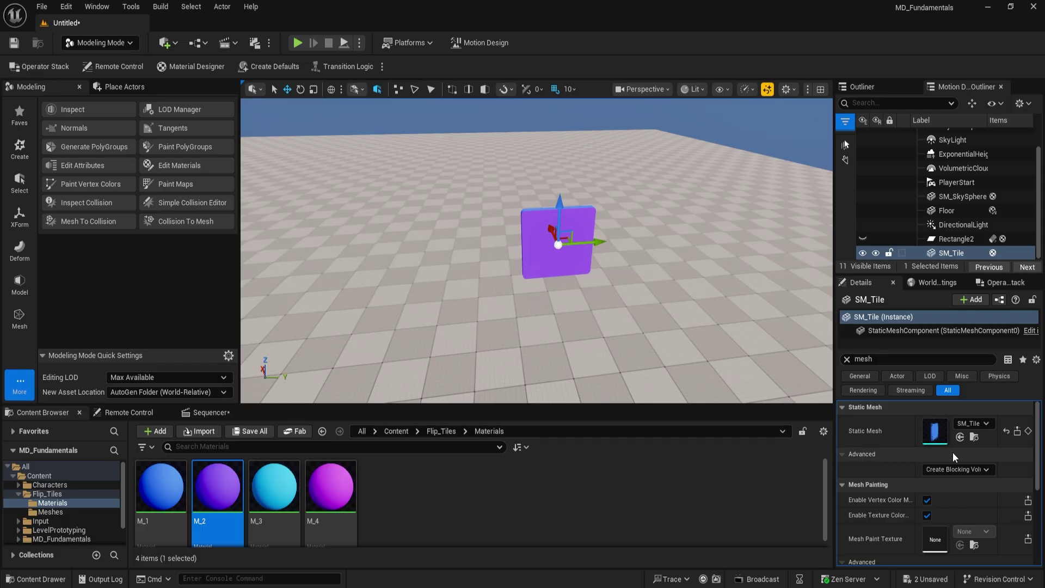
Clear the details filter, reset the tile's location to the origin, and raise it to Z 170
scroll(1035, 447, "down", 2)
scroll(1035, 447, "up", 2)
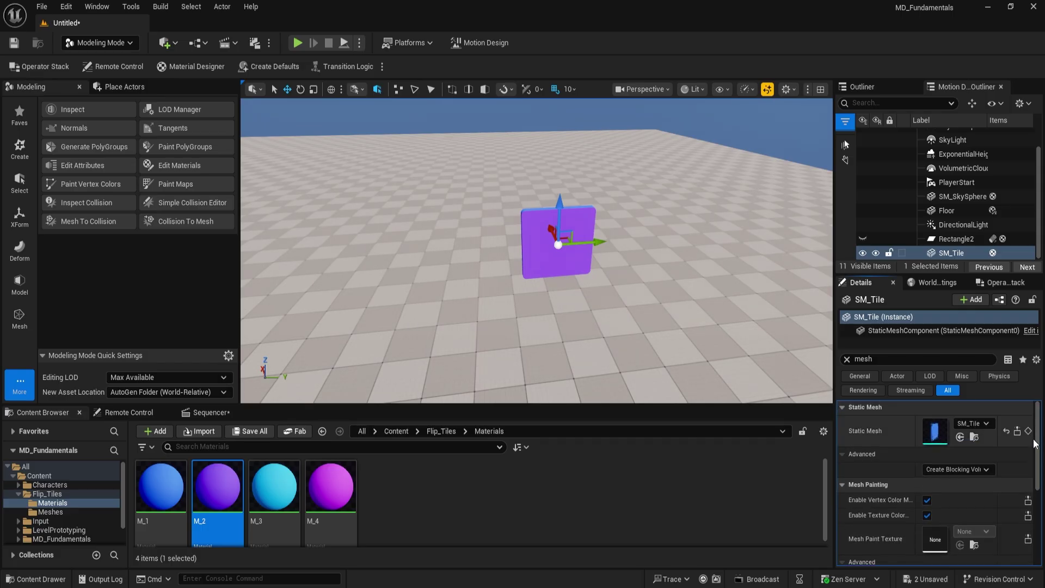
left_click(847, 359)
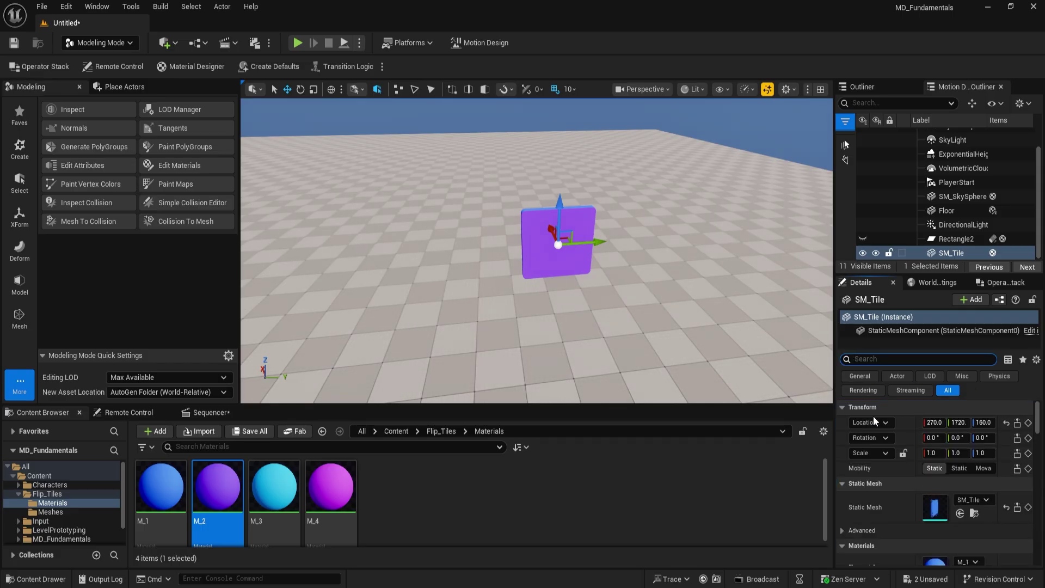
left_click(1005, 423)
mouse_move(462, 264)
right_mouse_down()
mouse_move(419, 272)
mouse_move(457, 267)
right_mouse_up()
key("w")
left_click_drag(443, 281, 441, 196)
key("f")
key("w")
right_click_drag(457, 248, 528, 256)
key("s")
key("a")
key("d")
right_click_drag(321, 261, 331, 261)
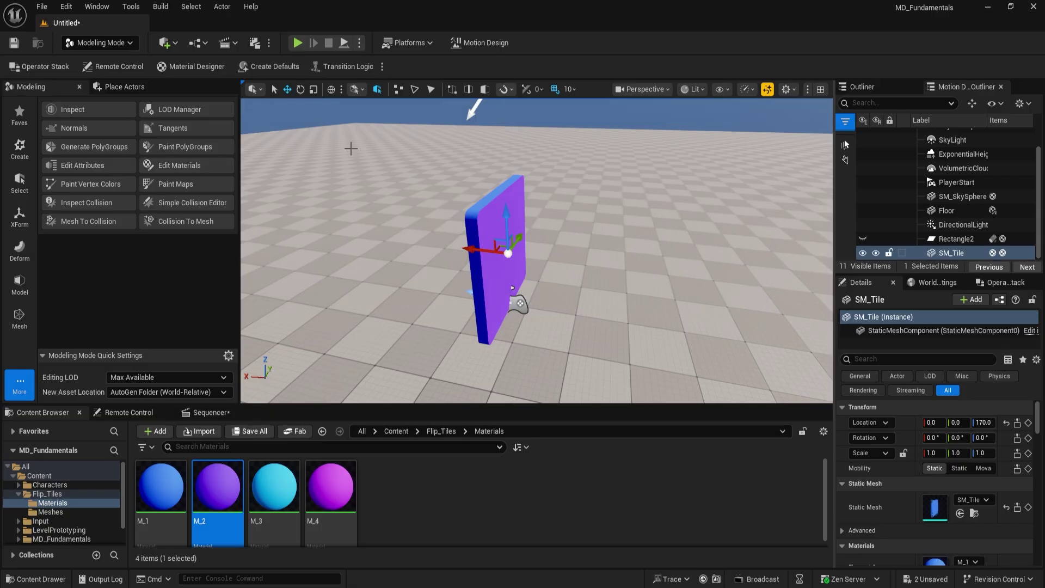
Rotate SM_Tile 90° about the Y axis so it lies flat with the M_1 side facing up
key("e")
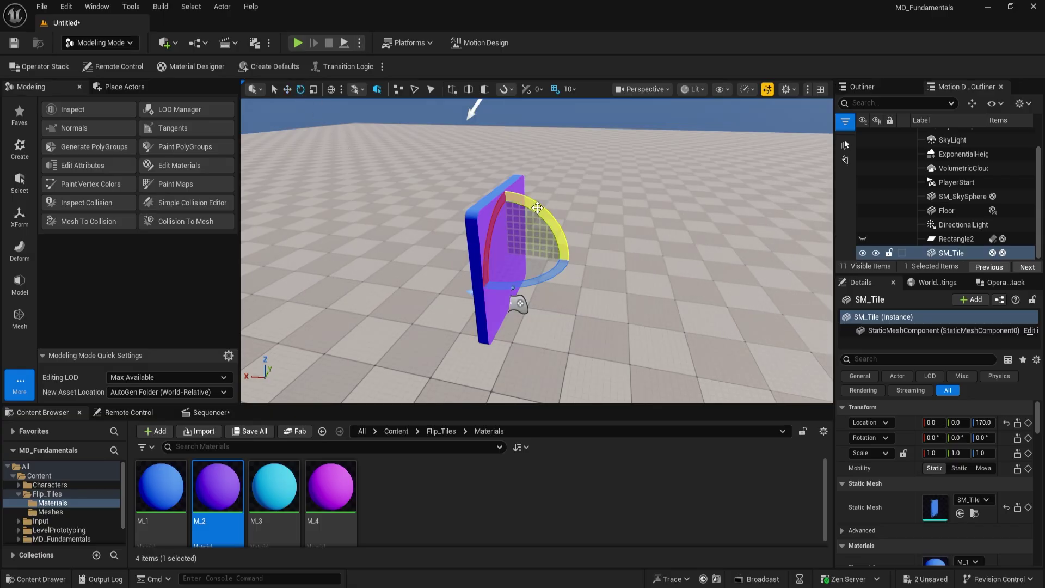
left_click_drag(572, 233, 628, 240)
key("d")
right_click_drag(628, 240, 452, 201)
key("q")
key("w")
right_click_drag(566, 99, 483, 171)
key("e")
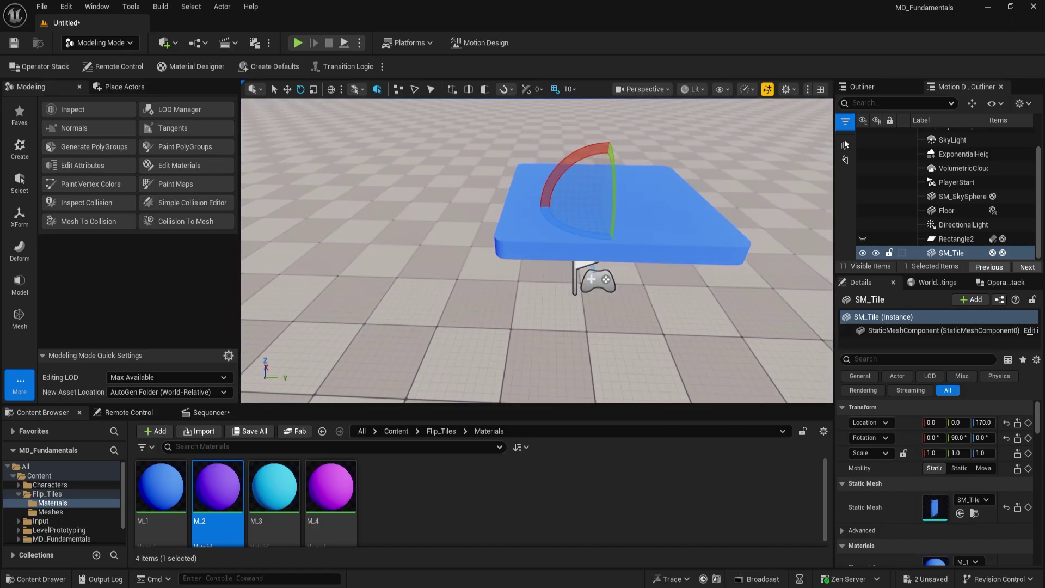
Try flipping SM_Tile about the X axis to show its M_2 side, and undo the rotations
left_click_drag(590, 151, 550, 245)
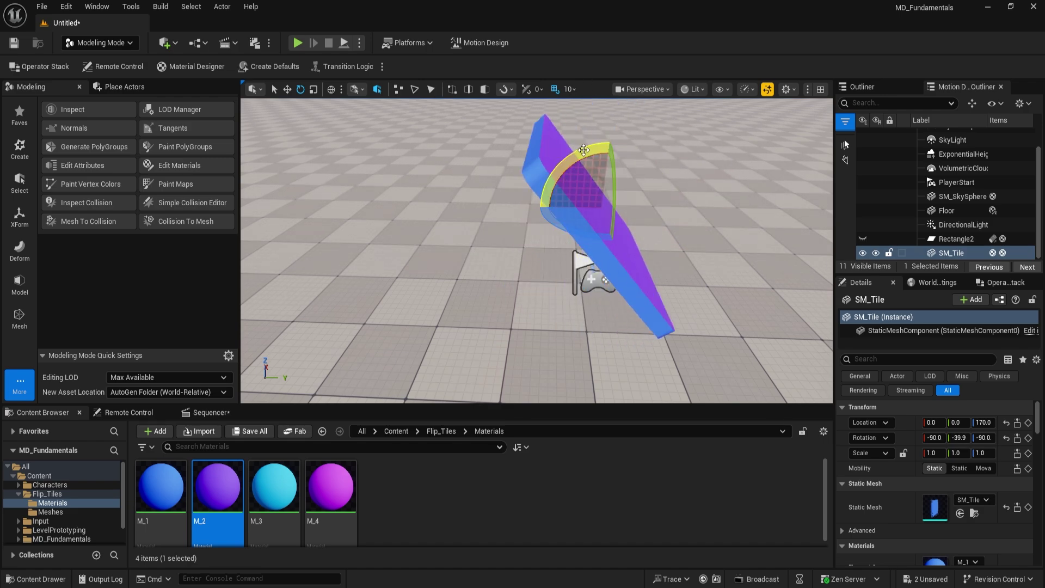
mouse_move(574, 153)
left_mouse_down()
mouse_move(561, 163)
mouse_move(585, 138)
left_mouse_up()
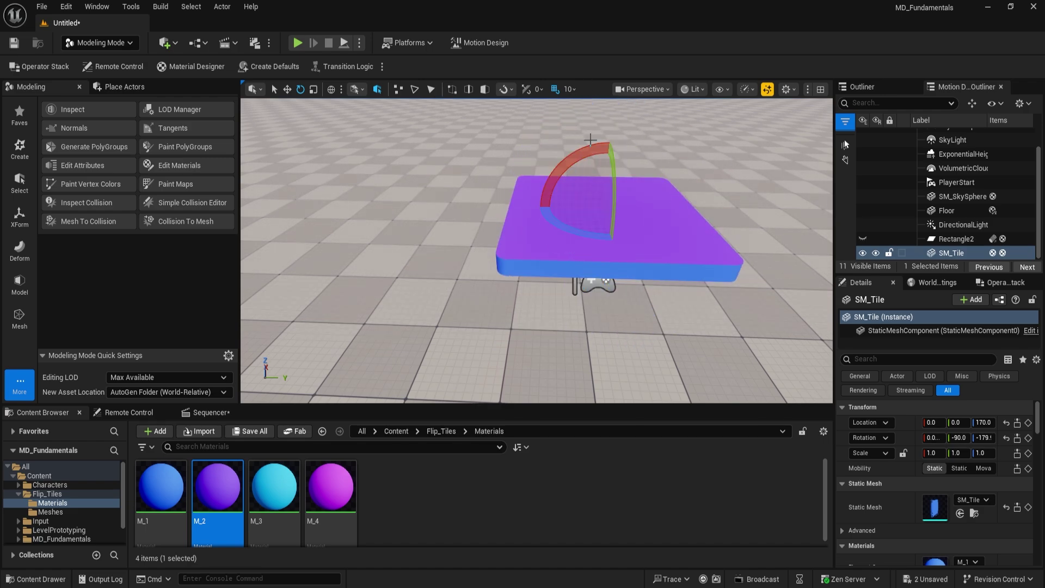
key("ctrl+z")
key("ctrl+z")
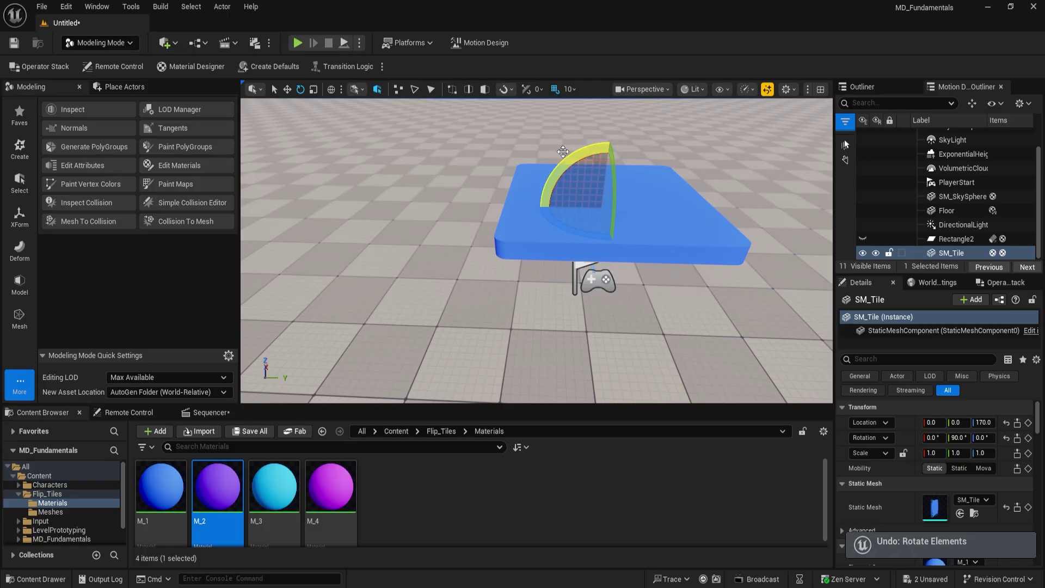
Switch from Modeling mode to Motion Design mode and change the transform gizmo from rotation to translation
scroll(487, 204, "down", 4)
right_click_drag(488, 205, 411, 274)
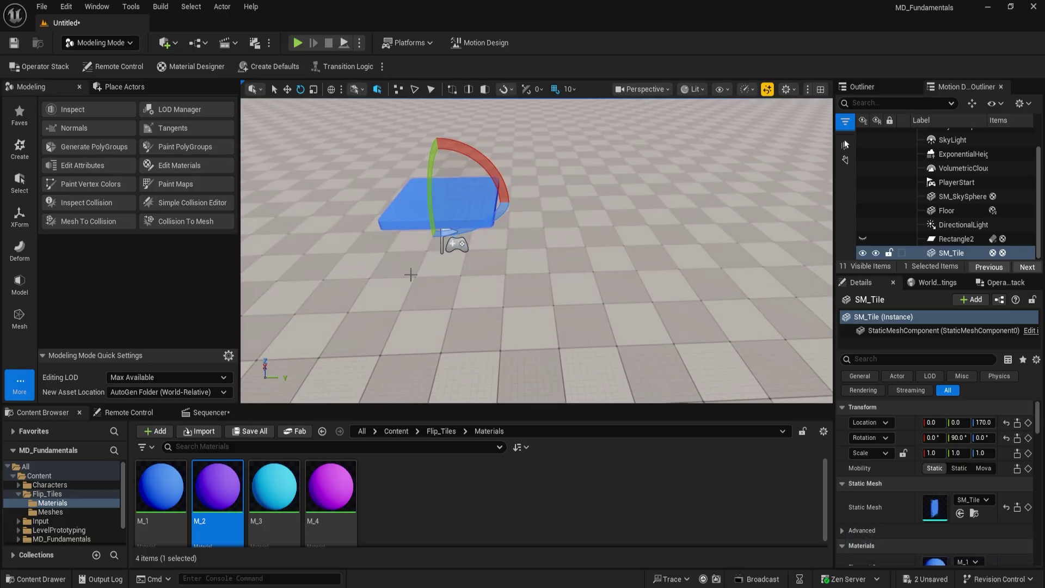
left_click(100, 43)
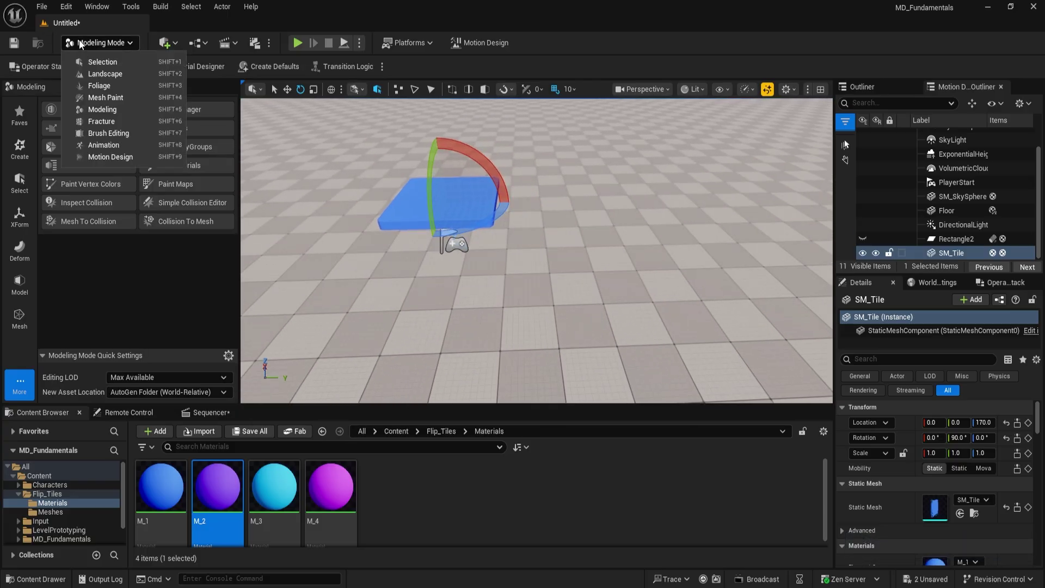
left_click(105, 158)
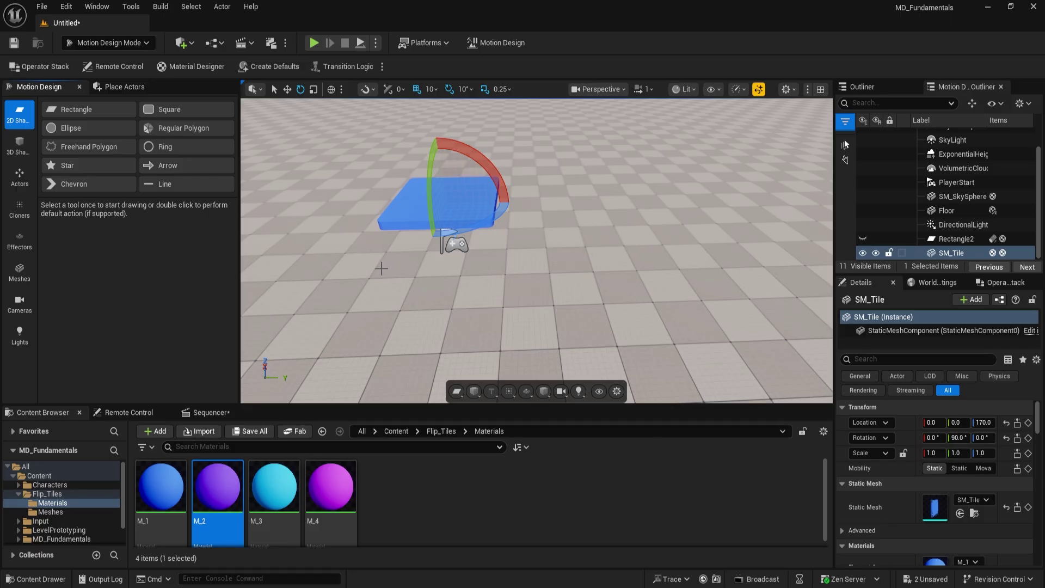
right_click_drag(381, 269, 512, 237)
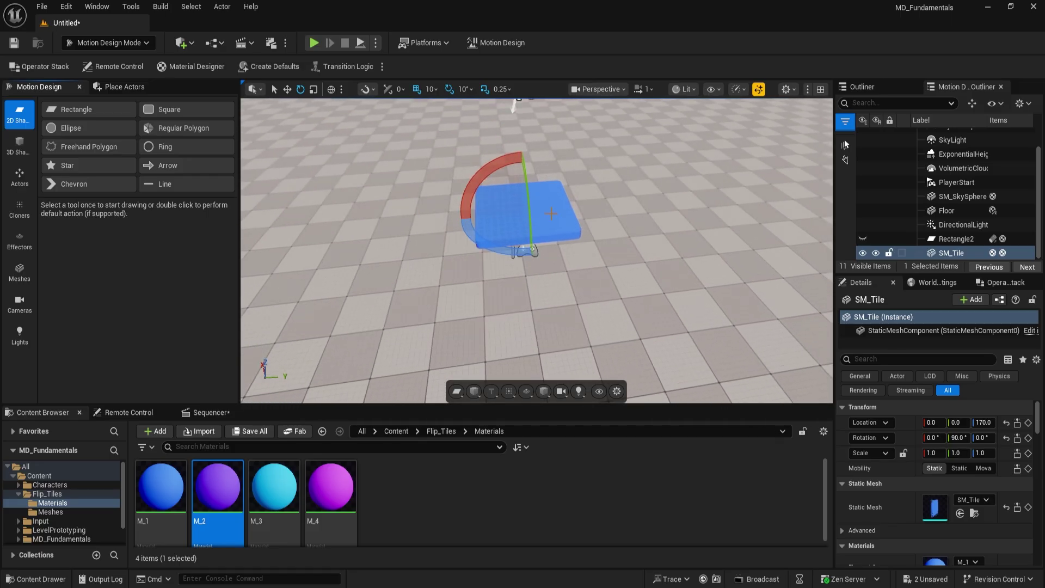
left_click(287, 89)
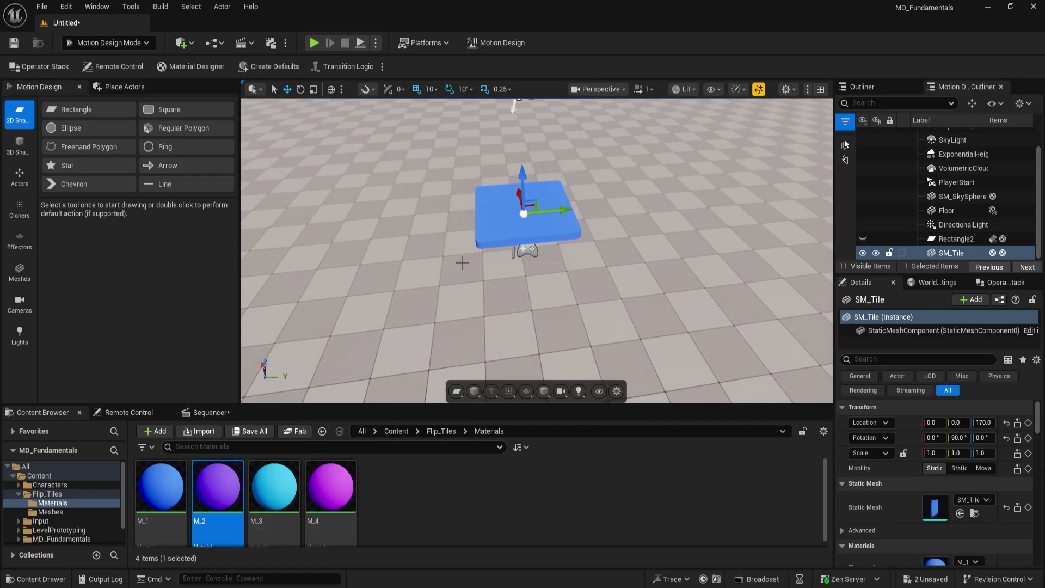
scroll(448, 291, "down", 2)
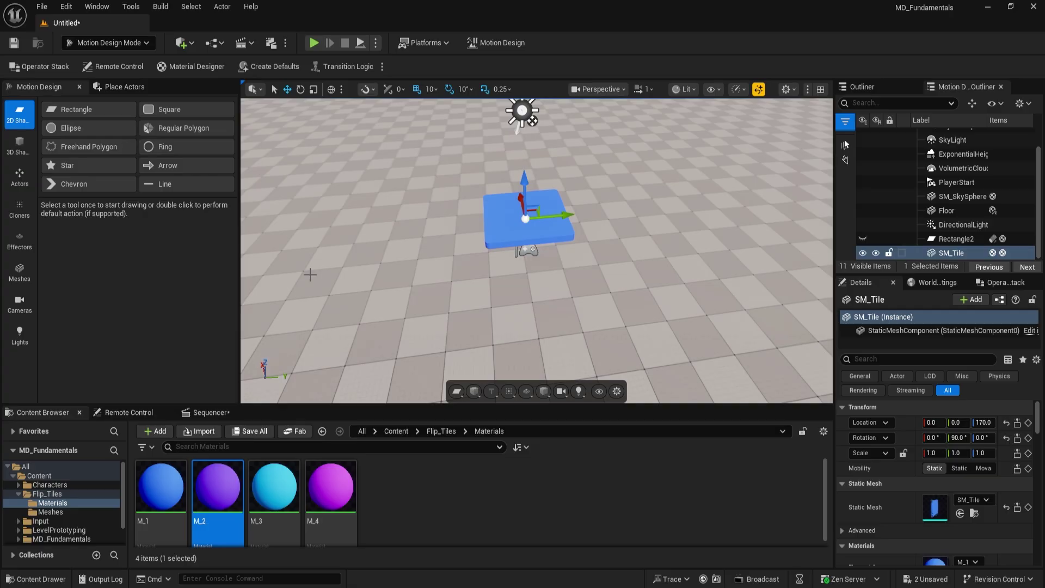
Add a Grid cloner to the level and reset its location and rotation to zero
left_click(21, 211)
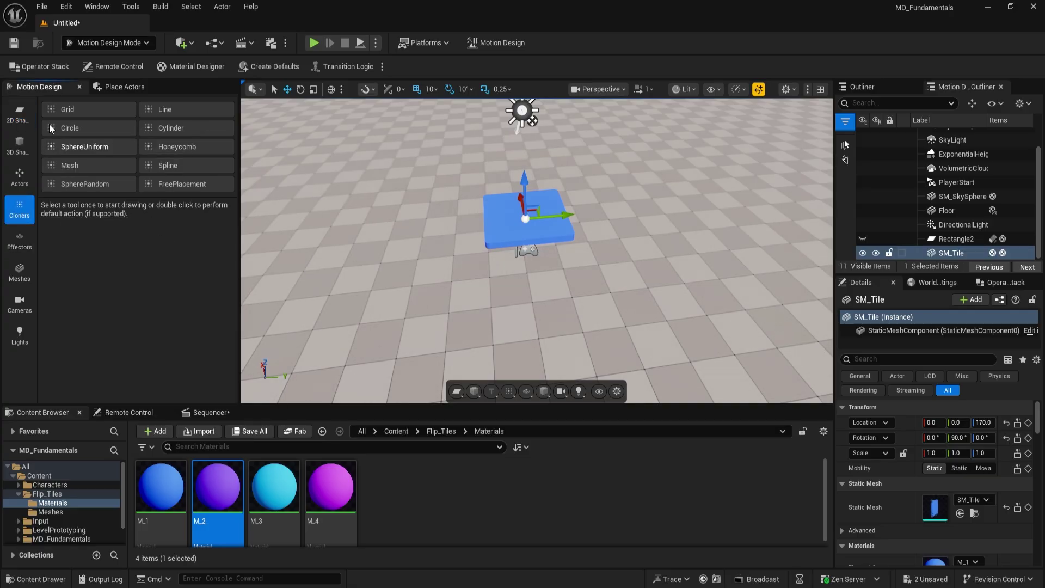
left_click(56, 109)
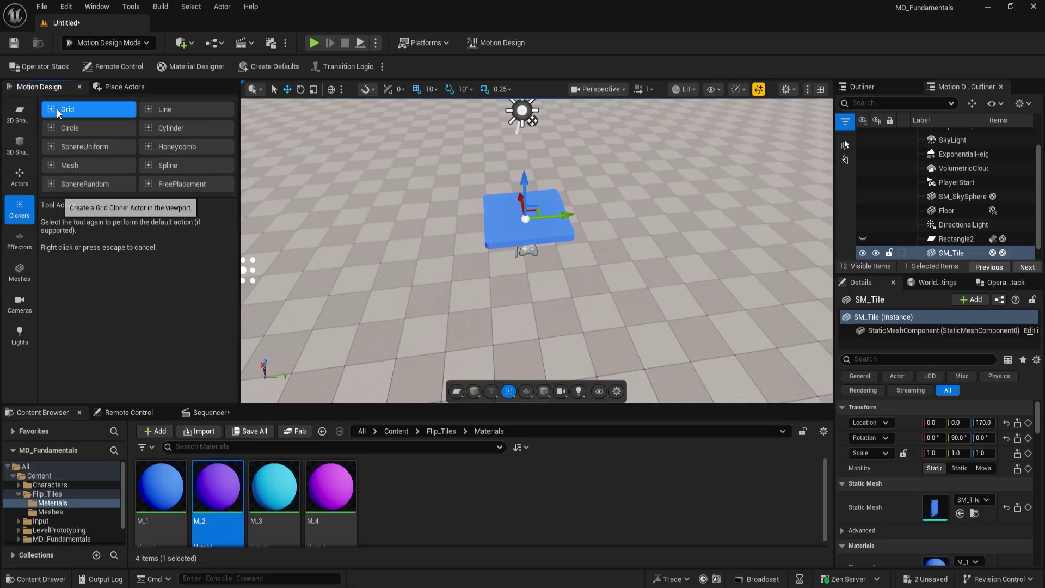
left_click(441, 321)
left_click_drag(364, 315, 448, 292, "alt")
left_click(562, 269)
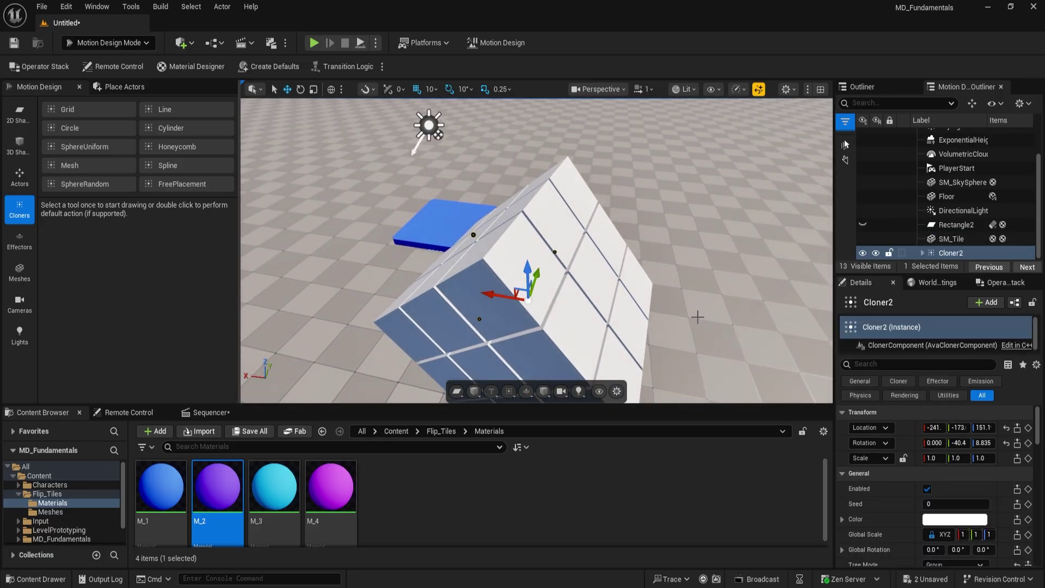
left_click(1005, 427)
left_click(1006, 442)
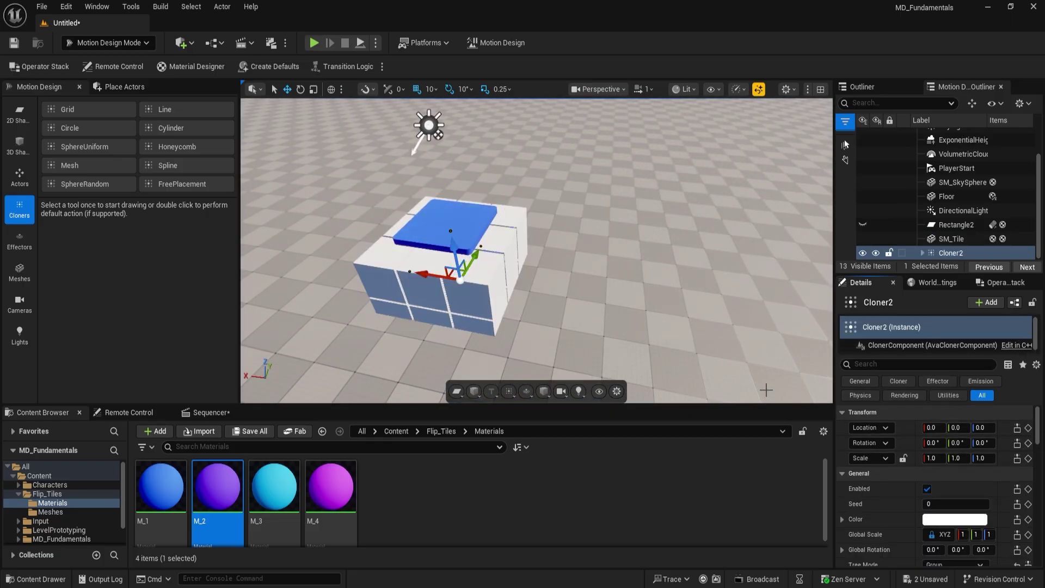
Parent SM_Tile under Cloner2 in the outliner so the cloner duplicates the tile
left_click_drag(705, 356, 758, 306, "alt")
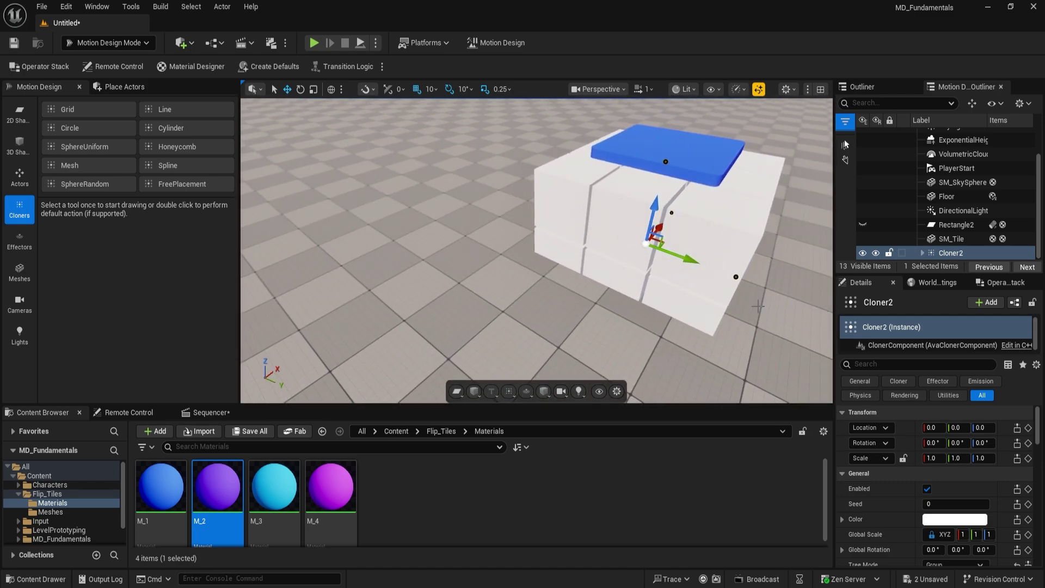
left_click(950, 240)
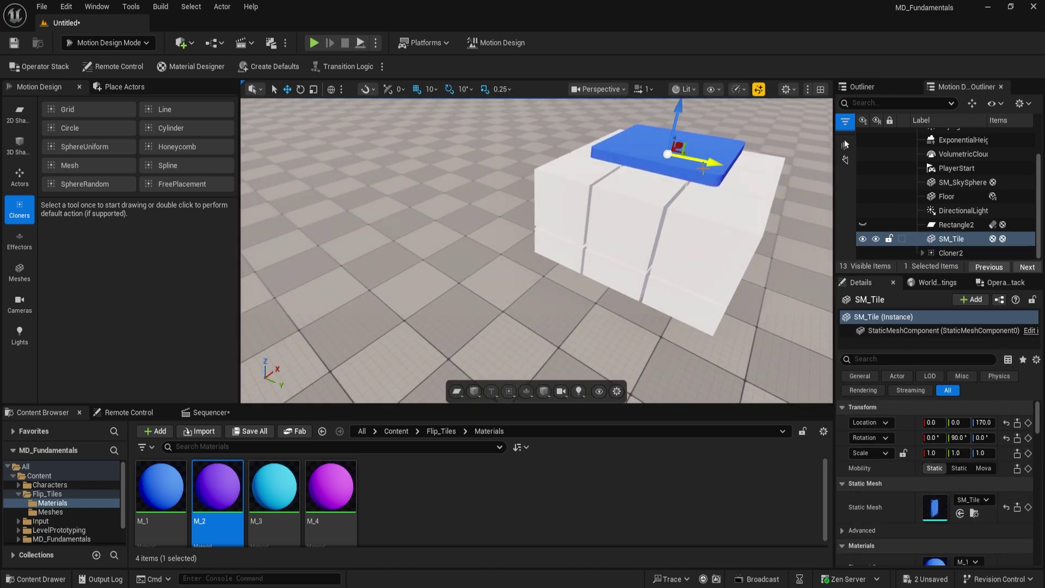
left_click_drag(954, 237, 951, 257)
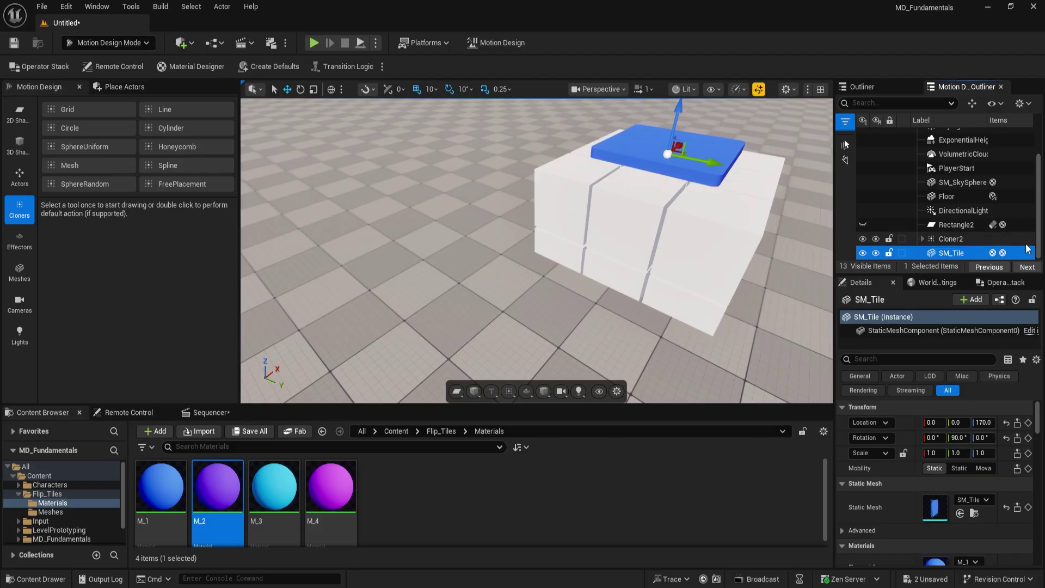
left_click_drag(951, 252, 949, 240)
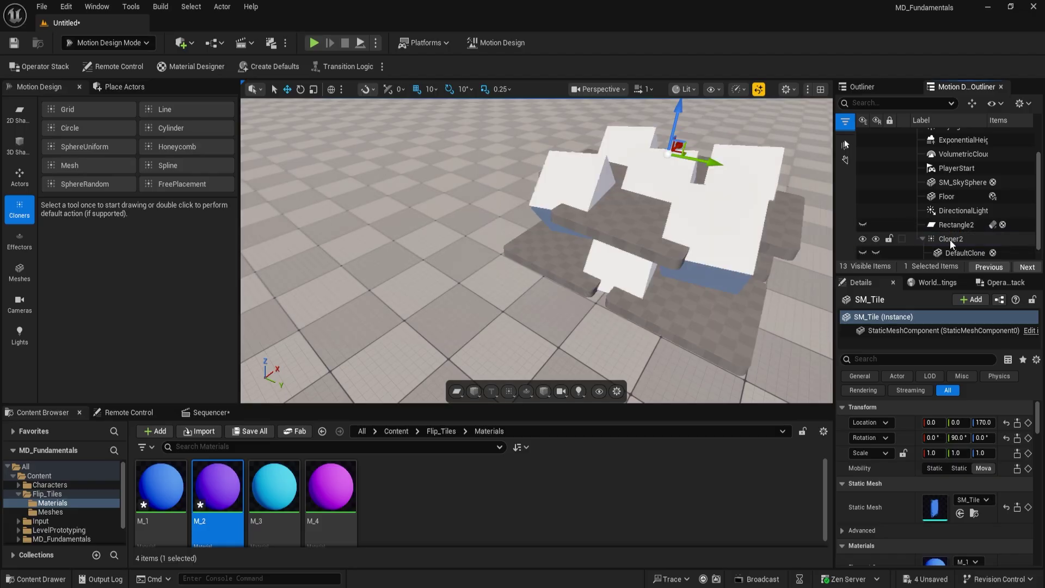
right_click_drag(438, 236, 283, 174)
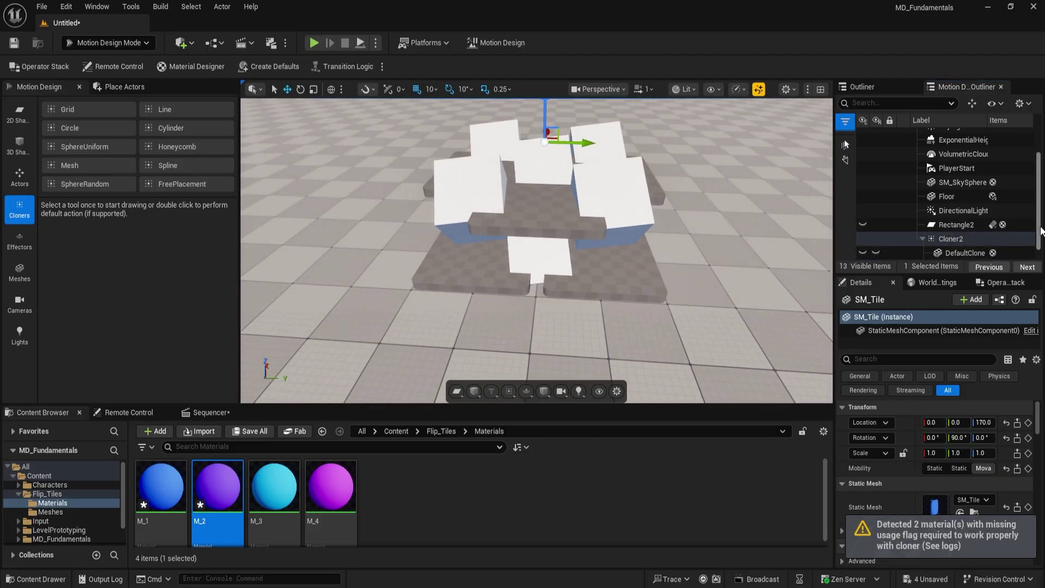
Delete the DefaultClone cube from Cloner2 so that only SM_Tile is cloned
left_click(963, 239)
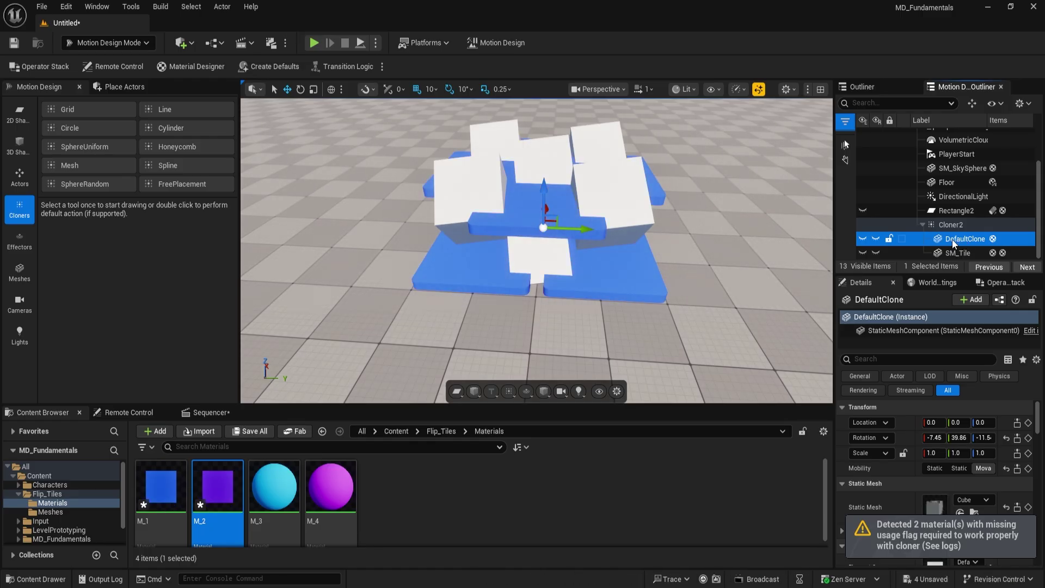
left_click(952, 240)
key("BackSpace")
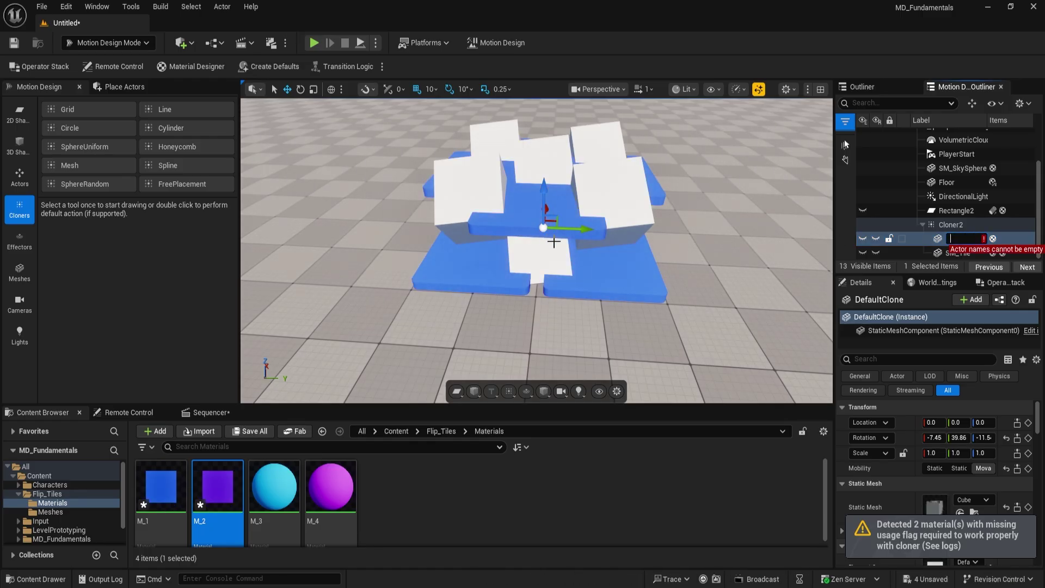
left_click(931, 240)
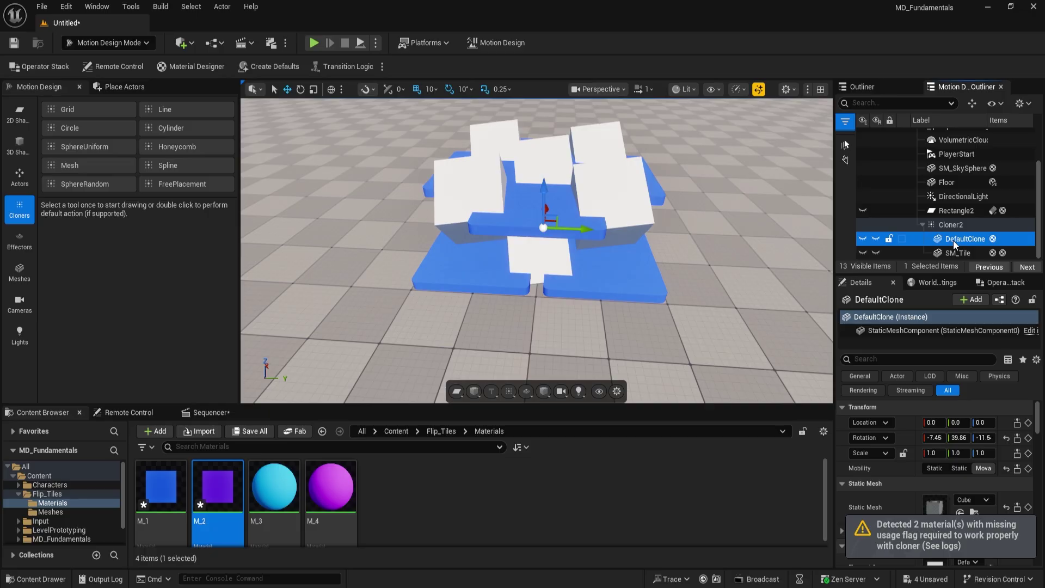
key("Delete")
mouse_move(536, 250)
right_mouse_down()
mouse_move(588, 245)
mouse_move(545, 234)
right_mouse_up()
Raise Cloner2 along the Z axis to a height of 150
left_click(949, 239)
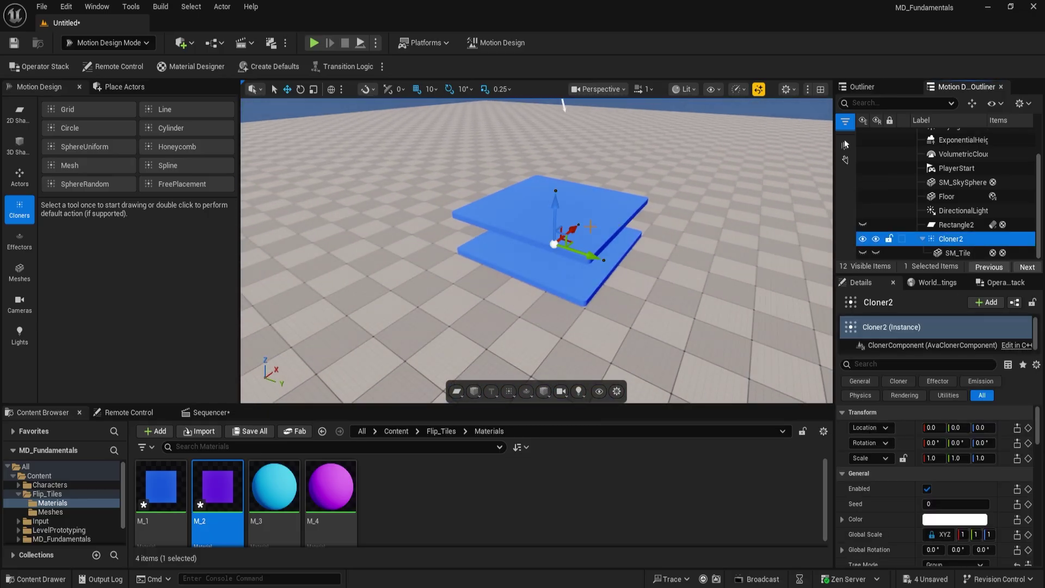
left_click_drag(554, 211, 555, 139)
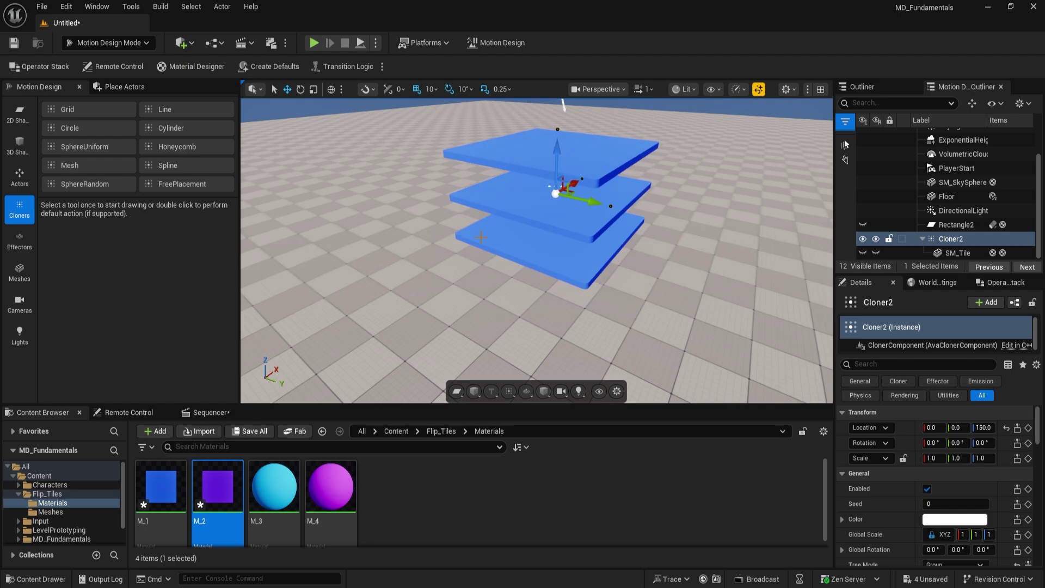
right_click_drag(555, 139, 500, 139)
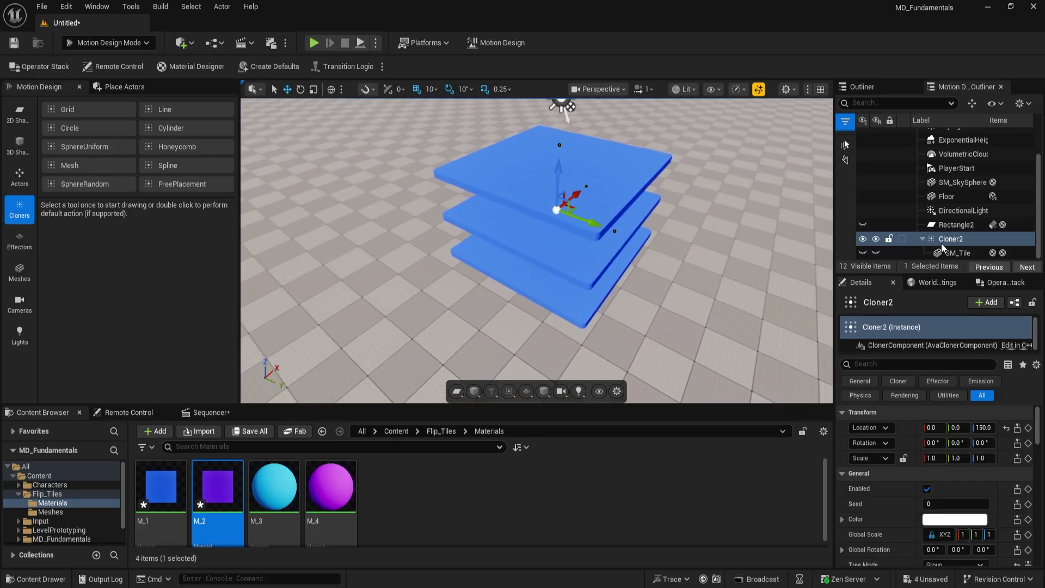
Set the cloner's Count Z to 0 and its X and Y spacing to 200 each
scroll(1039, 448, "down", 5)
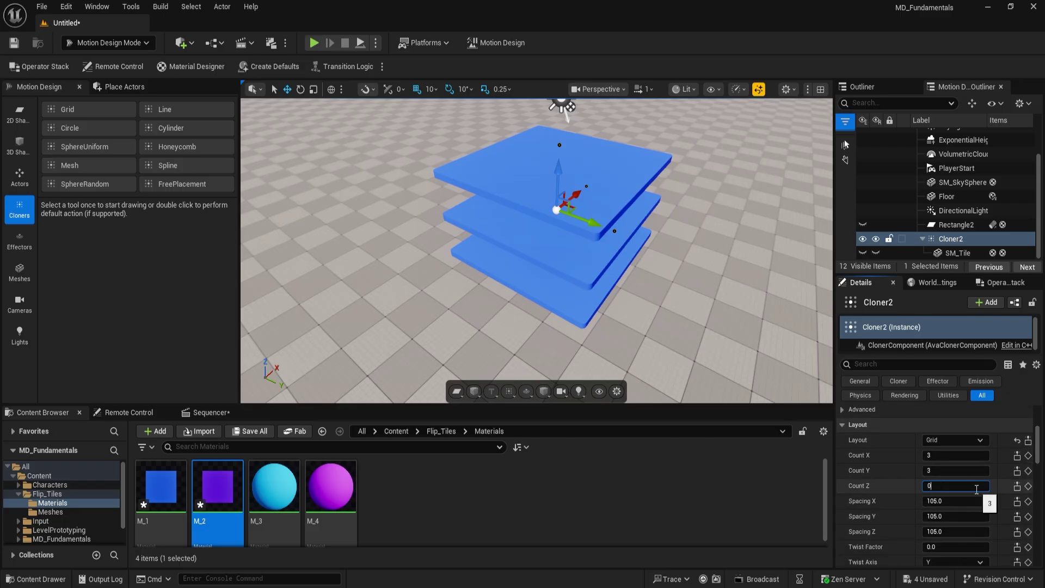
key("Return")
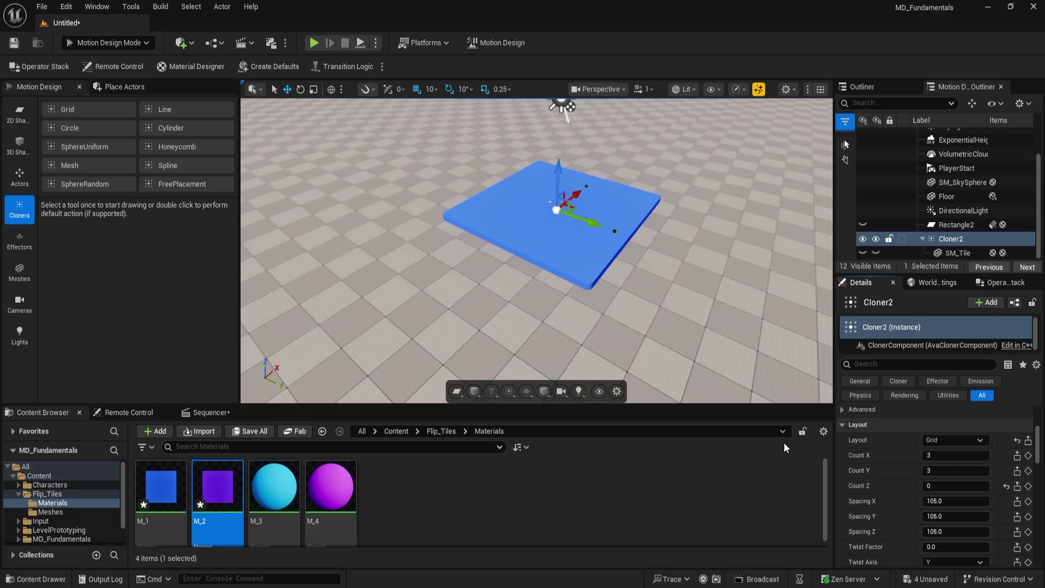
left_click_drag(935, 502, 987, 501)
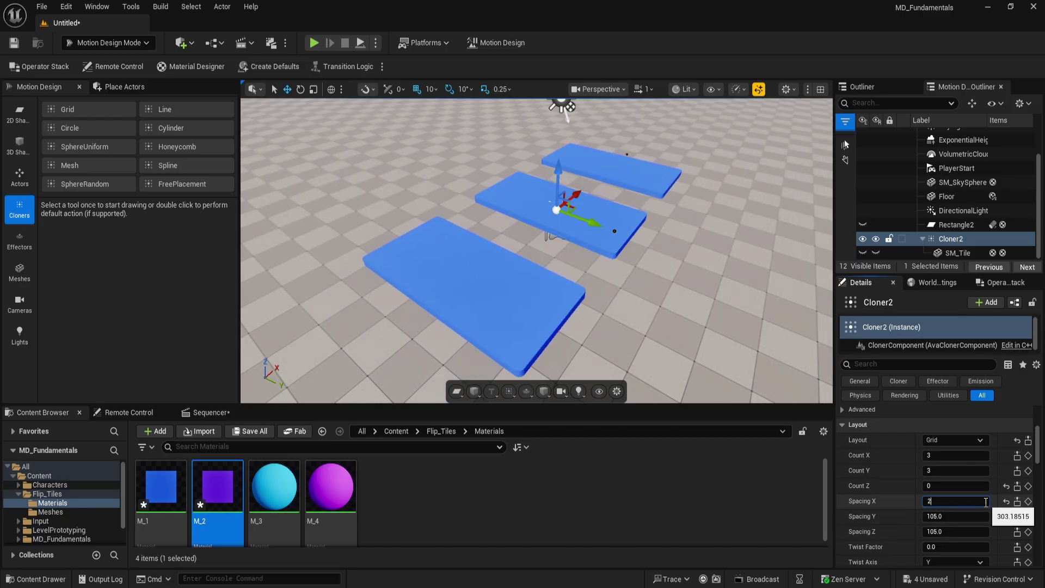
key("Return")
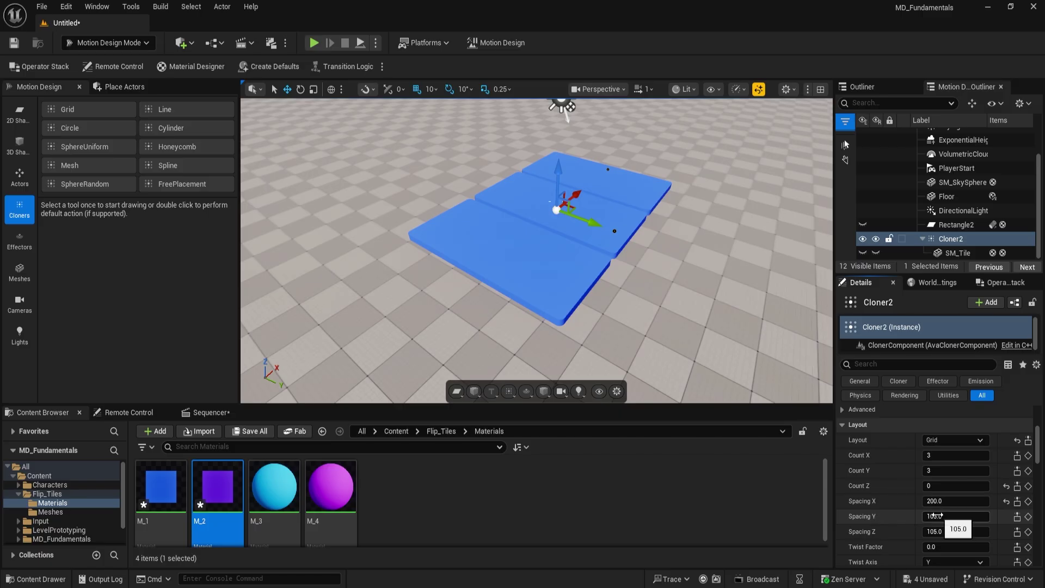
type("200")
key("Return")
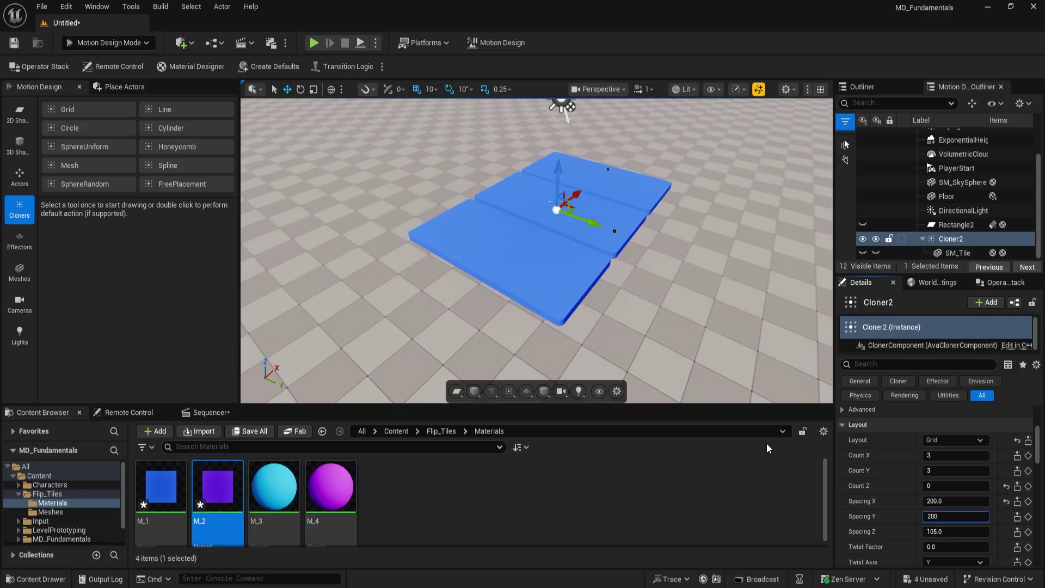
right_click_drag(536, 250, 587, 256)
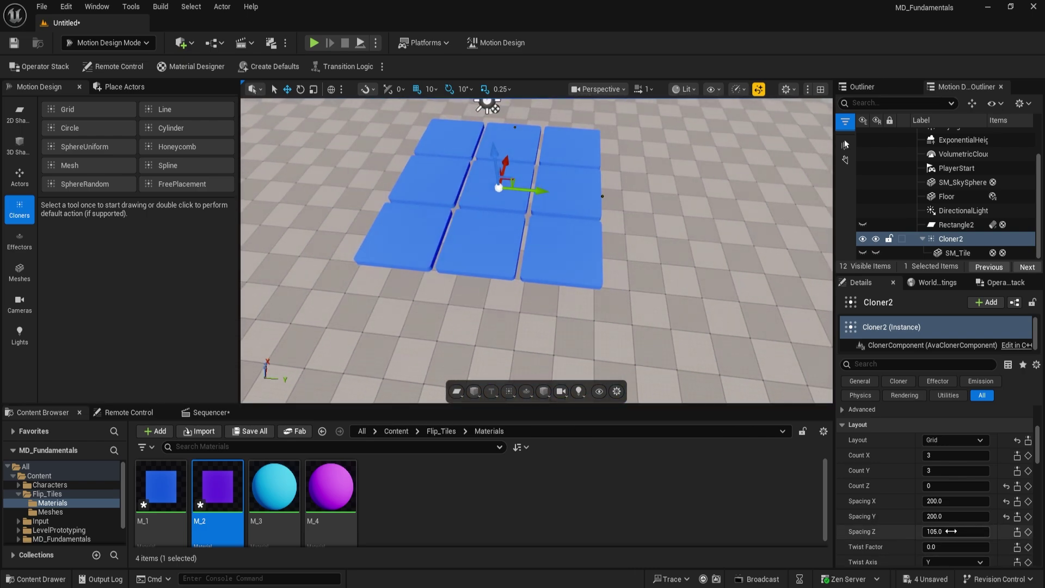
Set the cloner's Count X and Count Y to 25 each to build a large tile grid
scroll(950, 524, "down", 1)
scroll(950, 524, "down", 2)
scroll(950, 524, "up", 2)
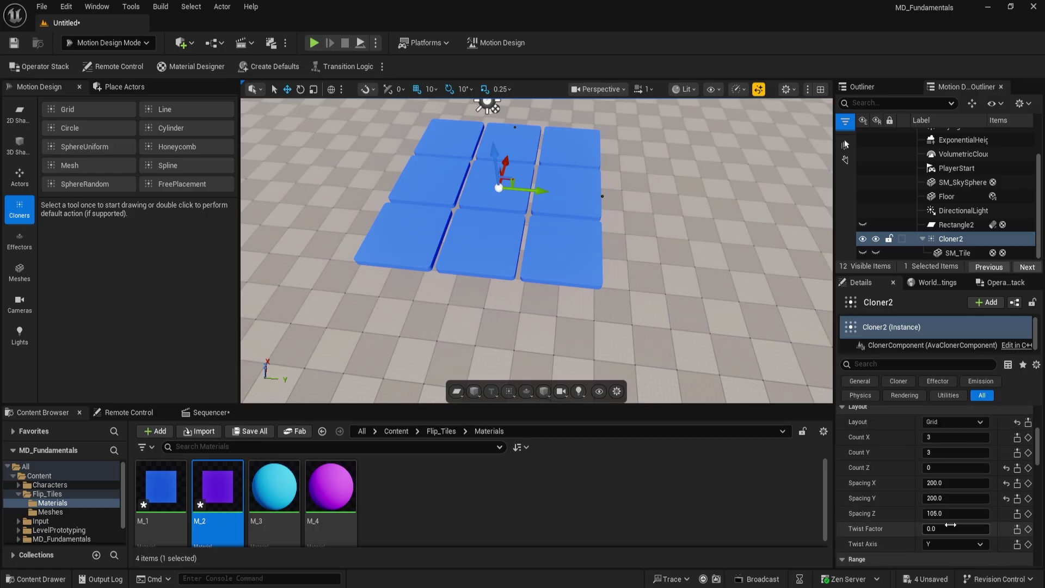
scroll(950, 525, "down", 1)
scroll(950, 525, "up", 1)
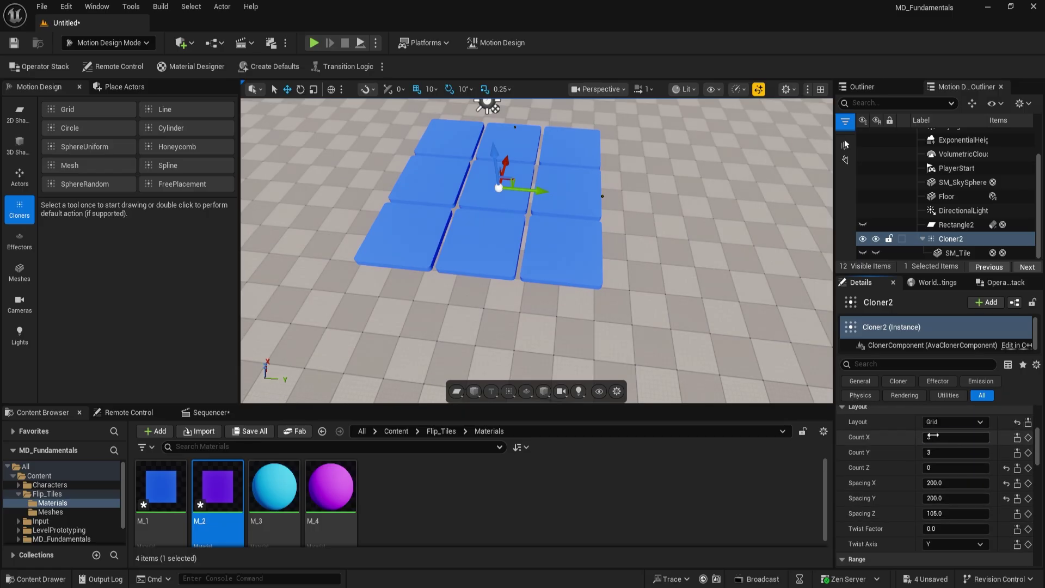
key("Return")
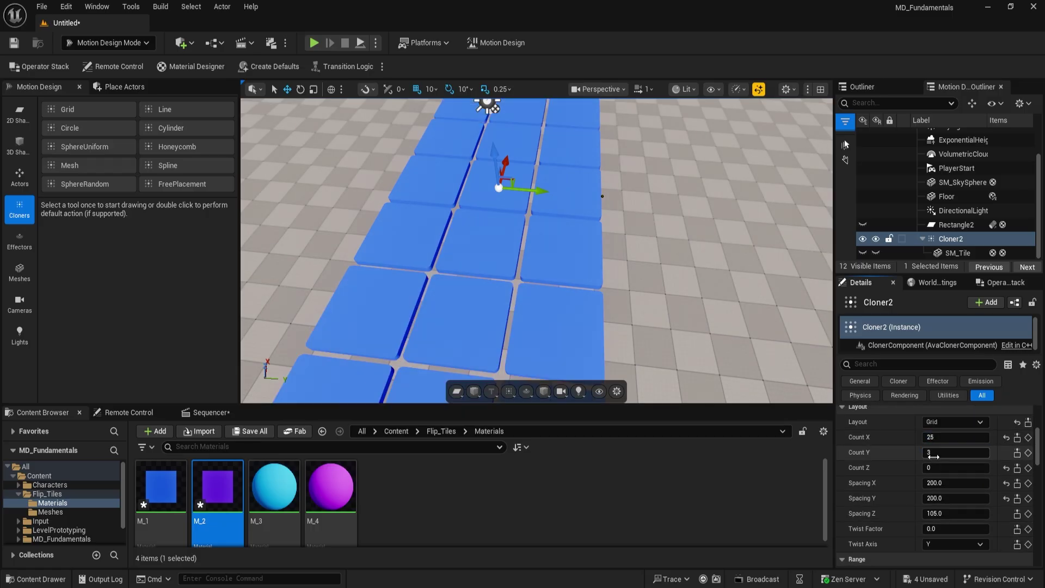
key("Return")
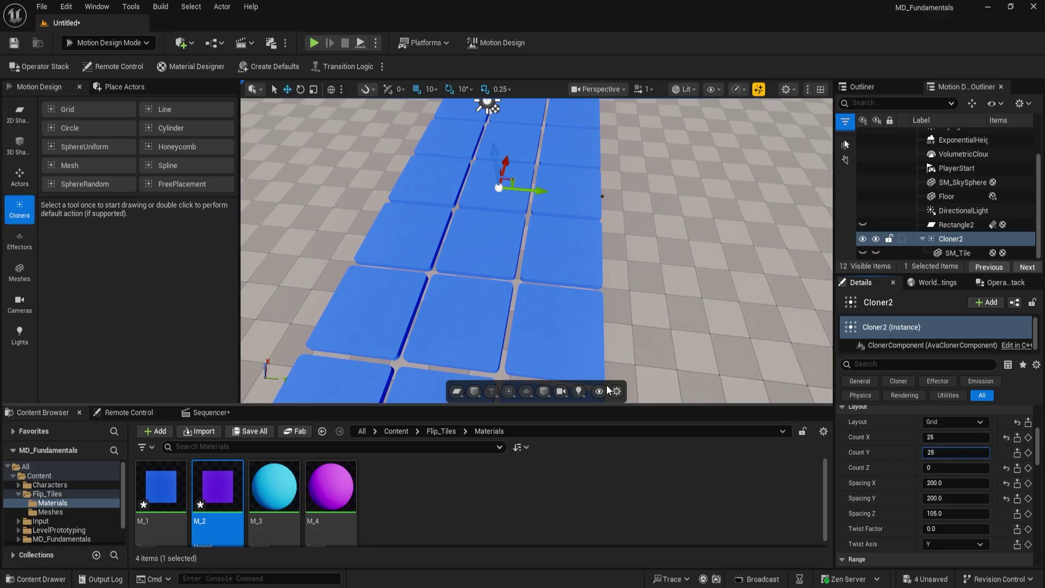
scroll(536, 250, "up", 10)
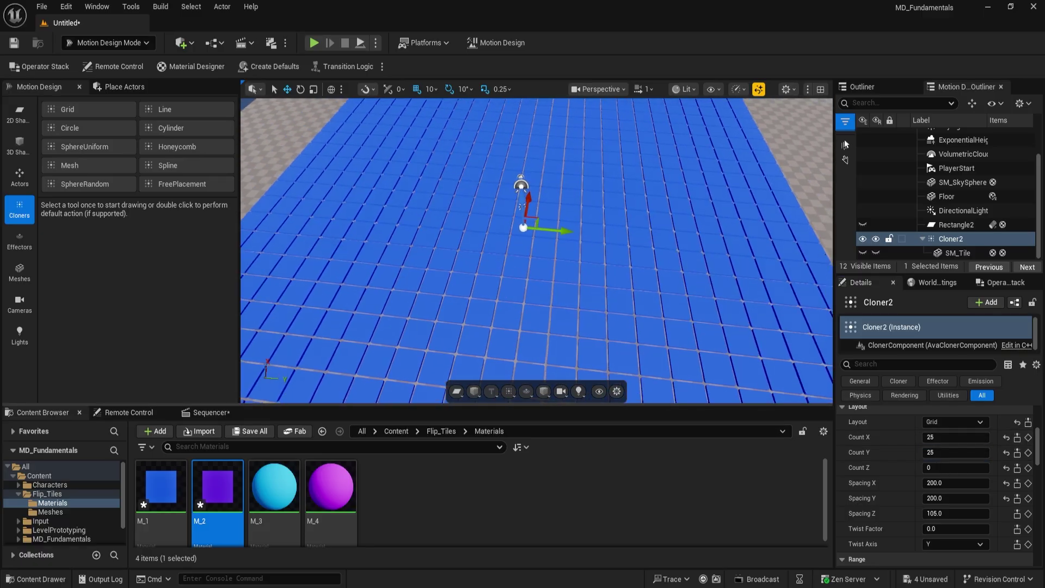
Set the cloner's X and Y spacing to 190 each to tighten the gaps between tiles
scroll(542, 315, "up", 6)
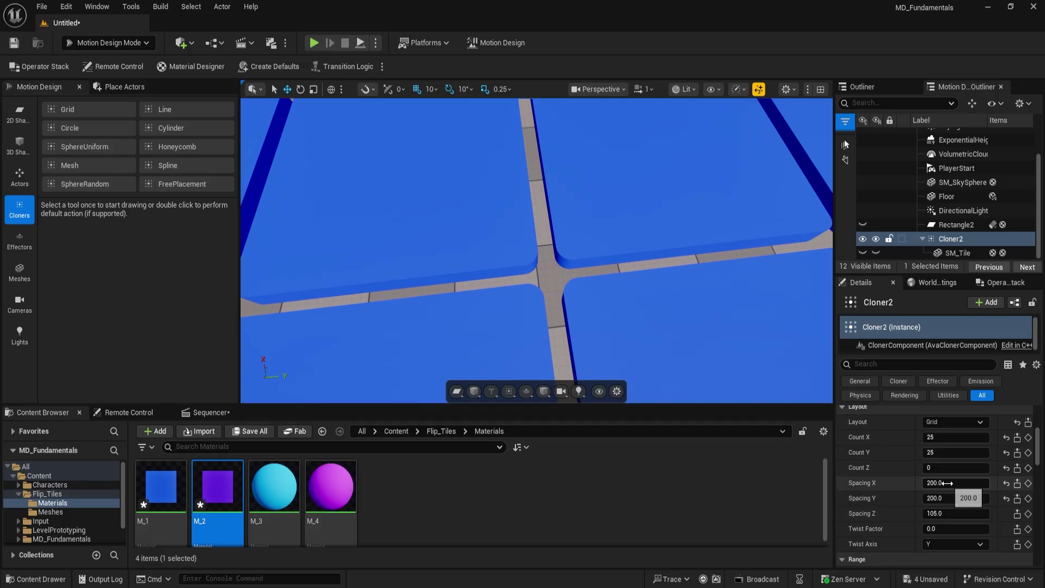
left_click_drag(946, 483, 940, 483)
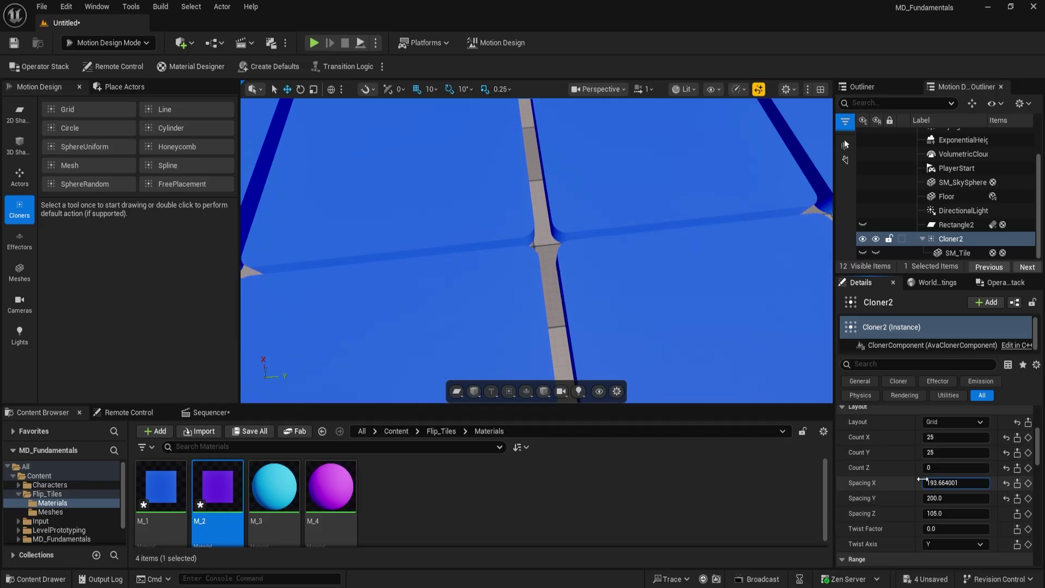
right_click_drag(518, 341, 395, 346)
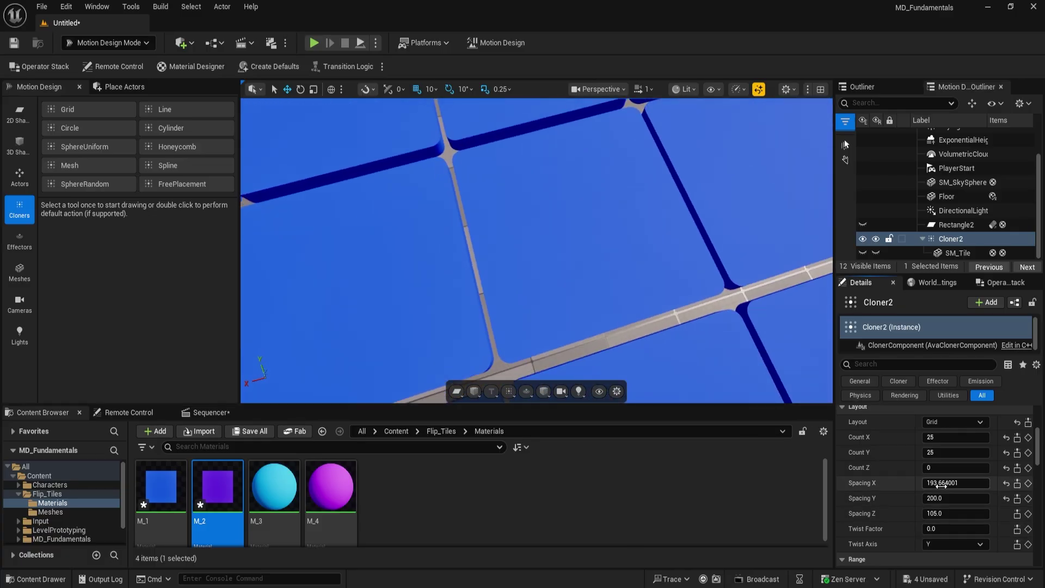
left_click_drag(942, 482, 941, 483)
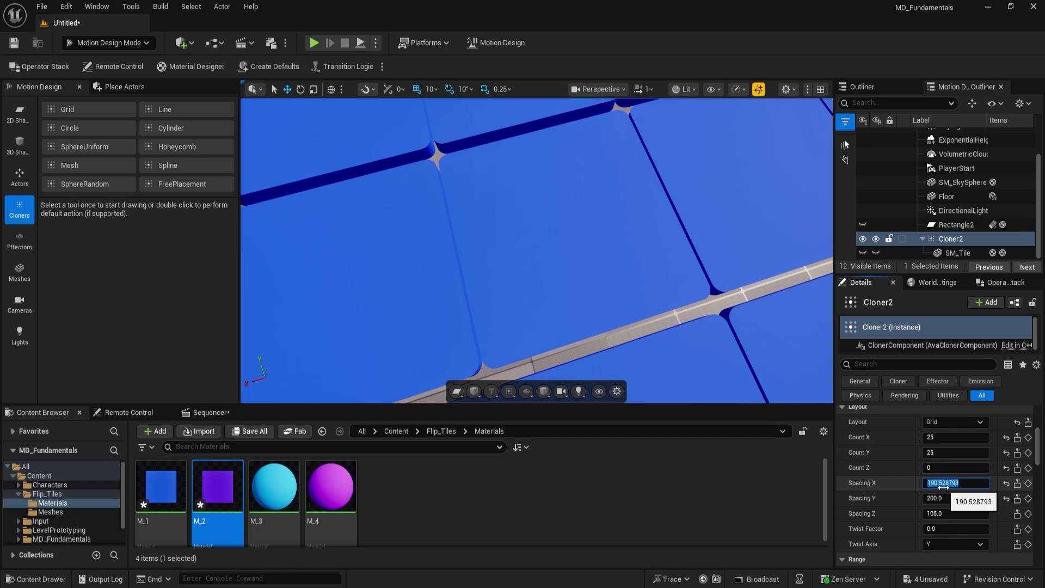
type("190")
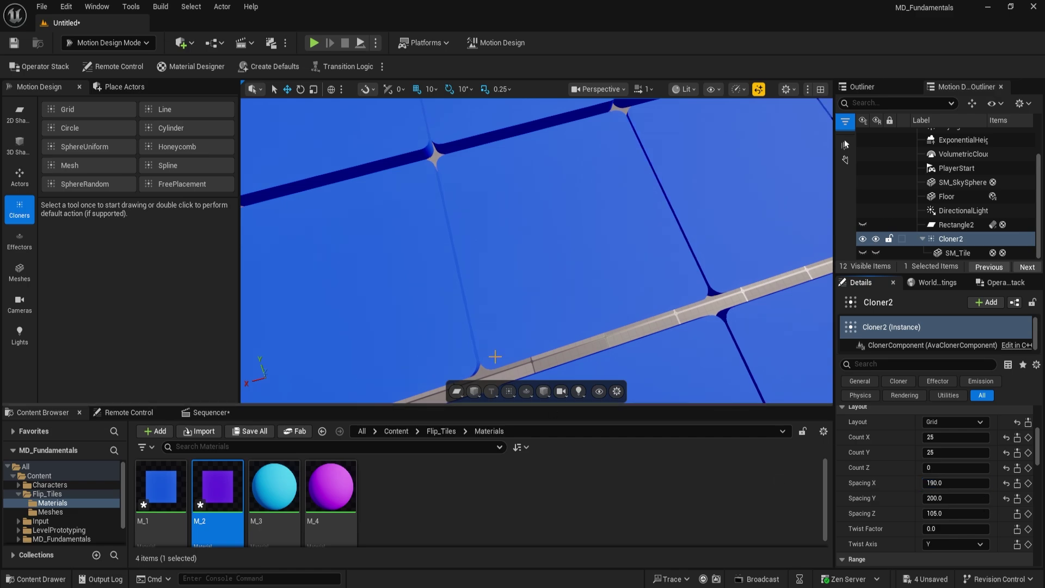
key("Return")
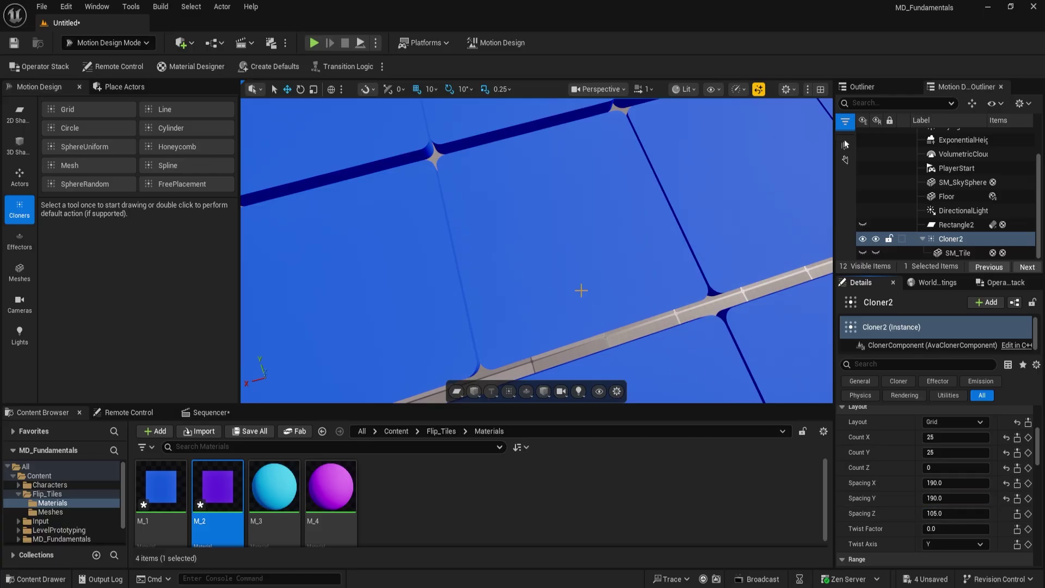
Create a linked effector for Cloner2
mouse_move(581, 290)
right_mouse_down()
mouse_move(615, 260)
mouse_move(611, 217)
mouse_move(659, 215)
mouse_move(580, 279)
mouse_move(371, 283)
mouse_move(419, 284)
right_mouse_up()
scroll(613, 259, "down", 5)
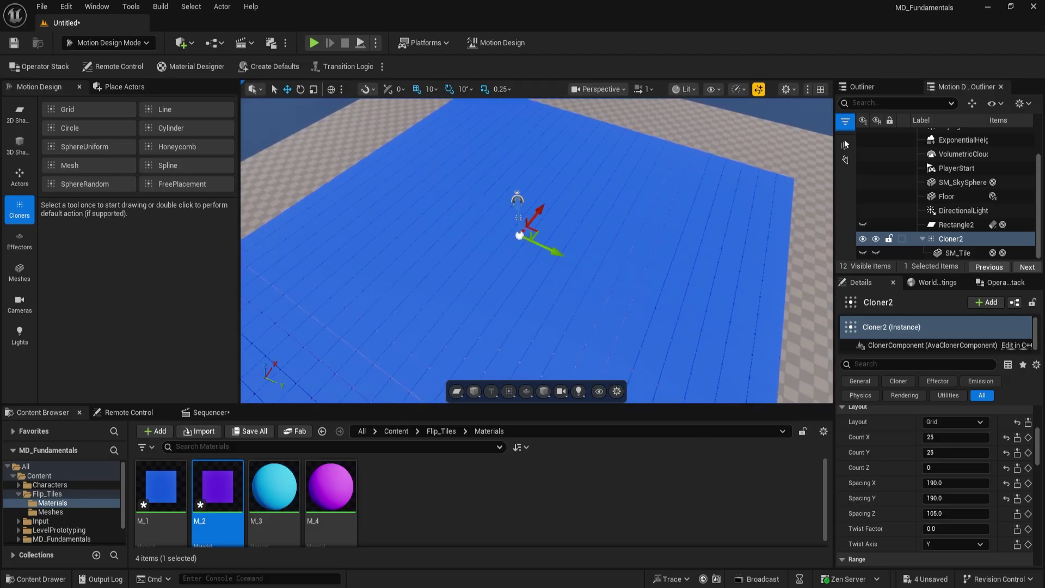
left_click(957, 243)
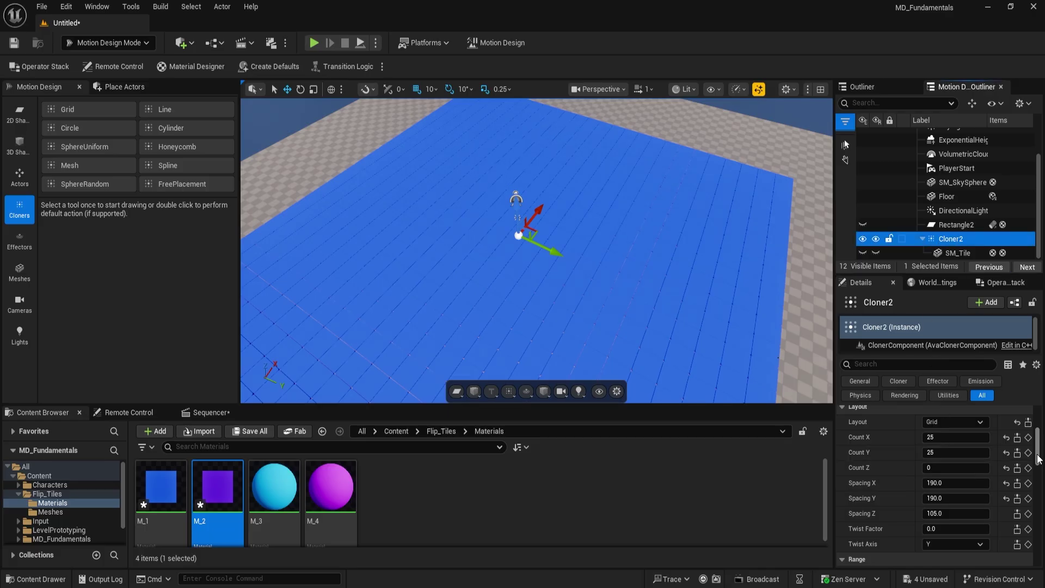
left_click_drag(1039, 459, 1038, 478)
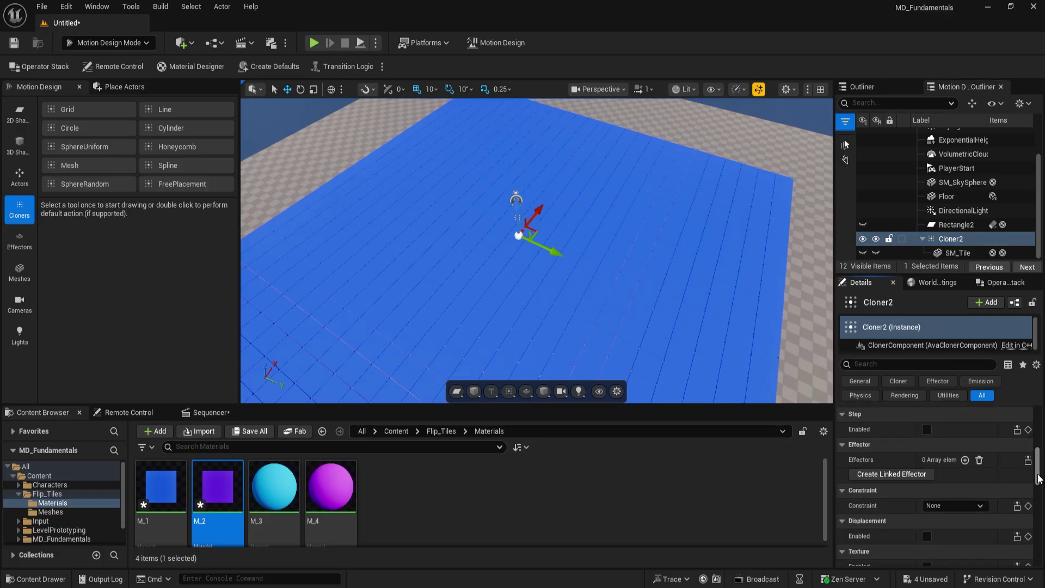
left_click(893, 473)
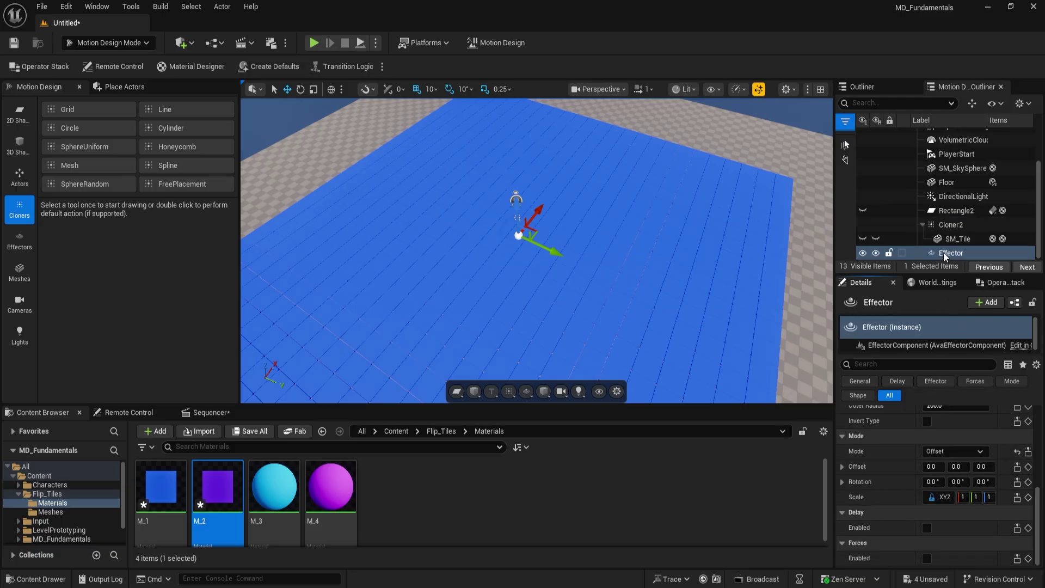
Try moving the effector slightly along its X axis and undo the move
key("f")
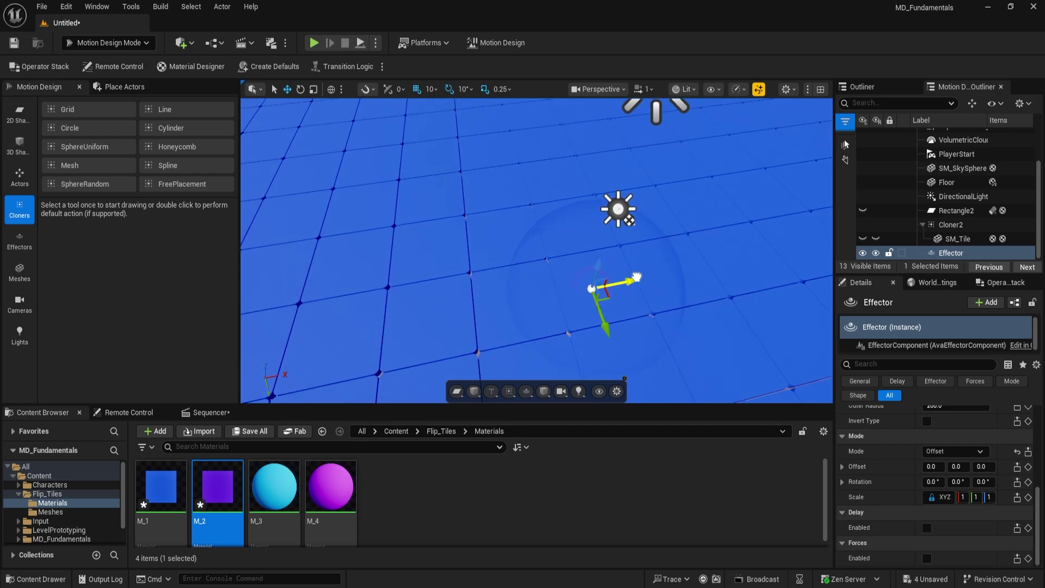
left_click_drag(637, 277, 648, 283)
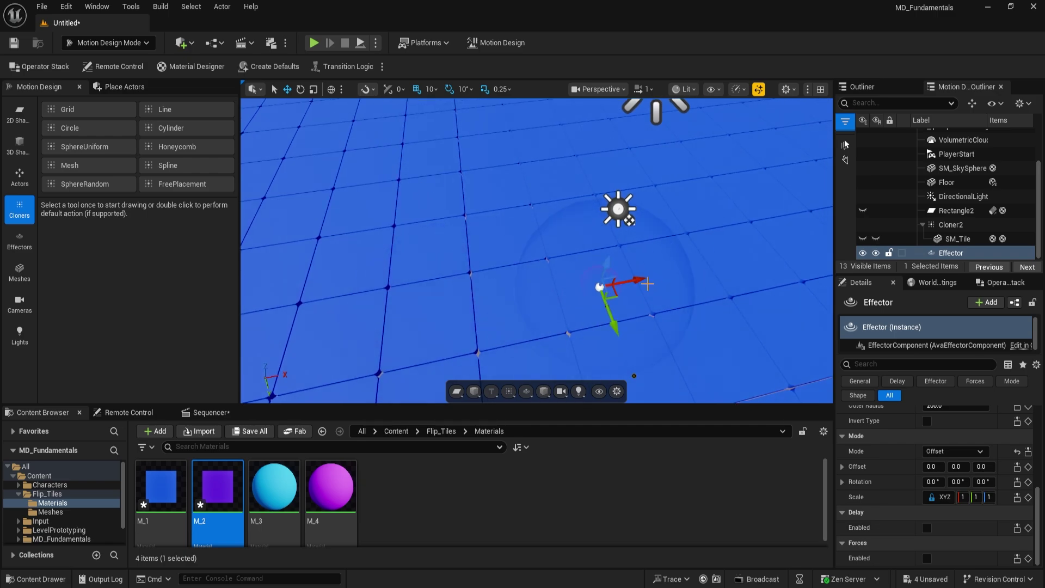
key("ctrl+z")
mouse_move(623, 281)
right_mouse_down()
mouse_move(762, 280)
mouse_move(680, 294)
mouse_move(672, 283)
mouse_move(702, 275)
mouse_move(675, 275)
right_mouse_up()
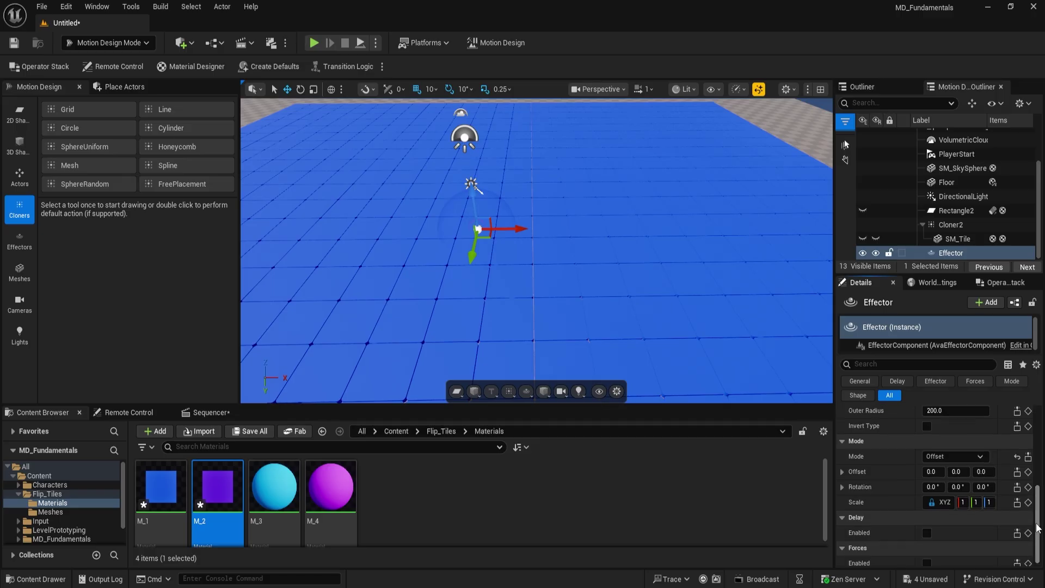
Set the effector's offset-mode Rotation to 180° on the second axis so the tiles flip over
scroll(1013, 506, "up", 2)
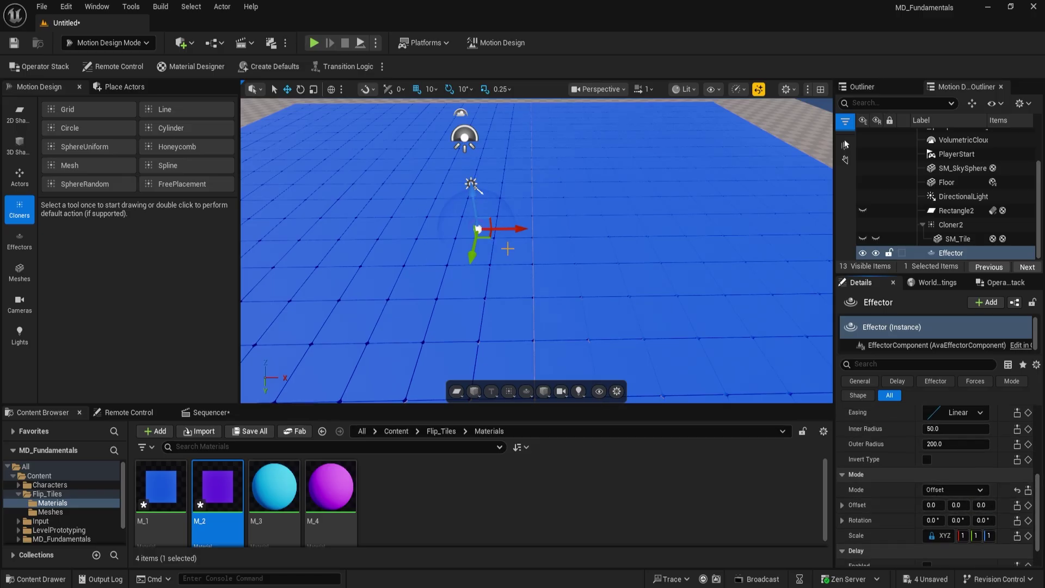
left_click(300, 89)
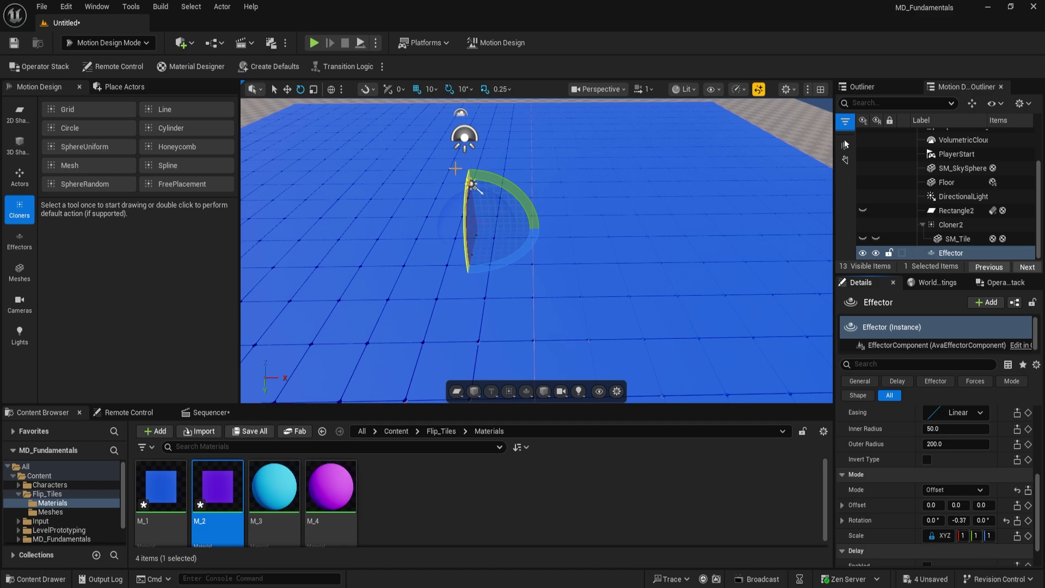
left_click(956, 521)
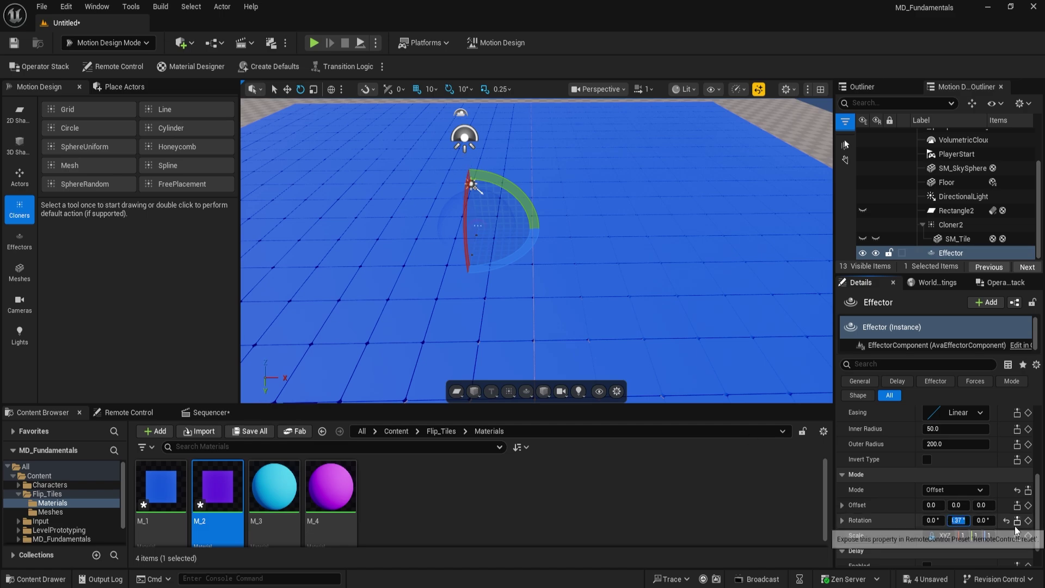
type("180")
key("Return")
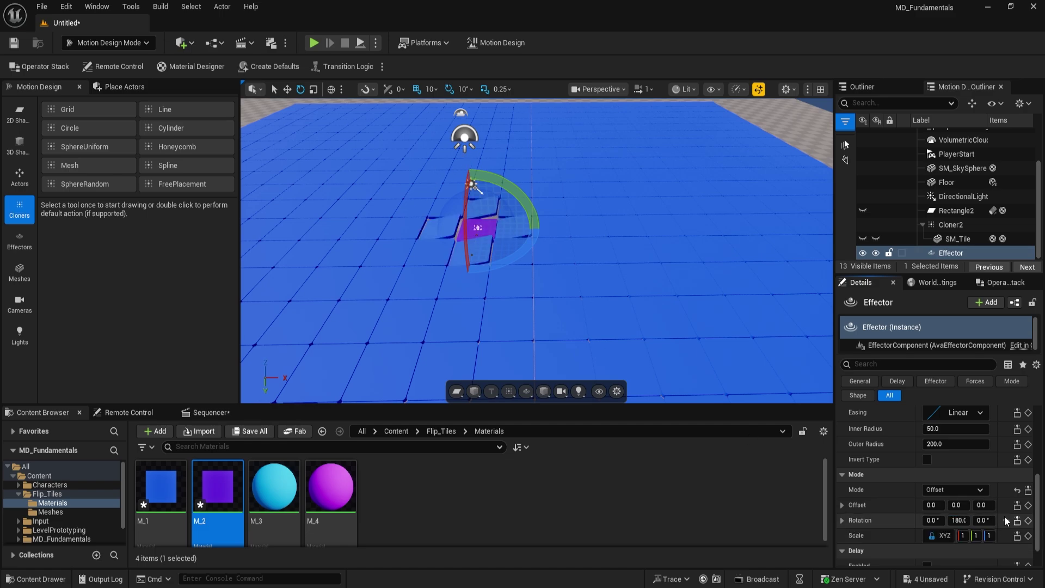
Scale the effector up uniformly so that it flips a wider circle of tiles around the grid's center
key("w")
mouse_move(600, 289)
right_mouse_down()
mouse_move(579, 299)
mouse_move(590, 284)
right_mouse_up()
key("a")
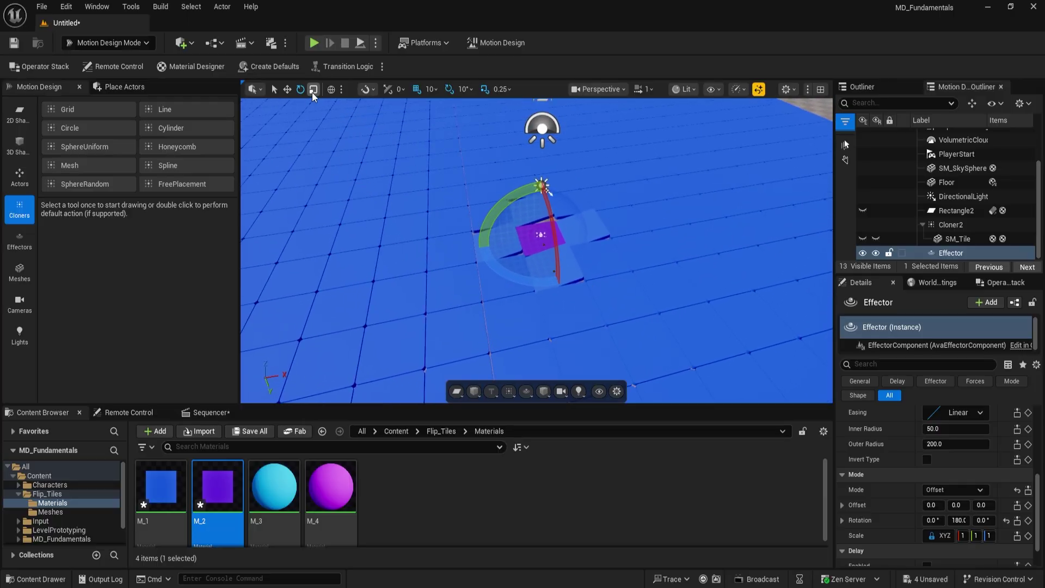
scroll(620, 329, "down", 3)
right_click_drag(621, 329, 632, 258)
key("d")
key("w")
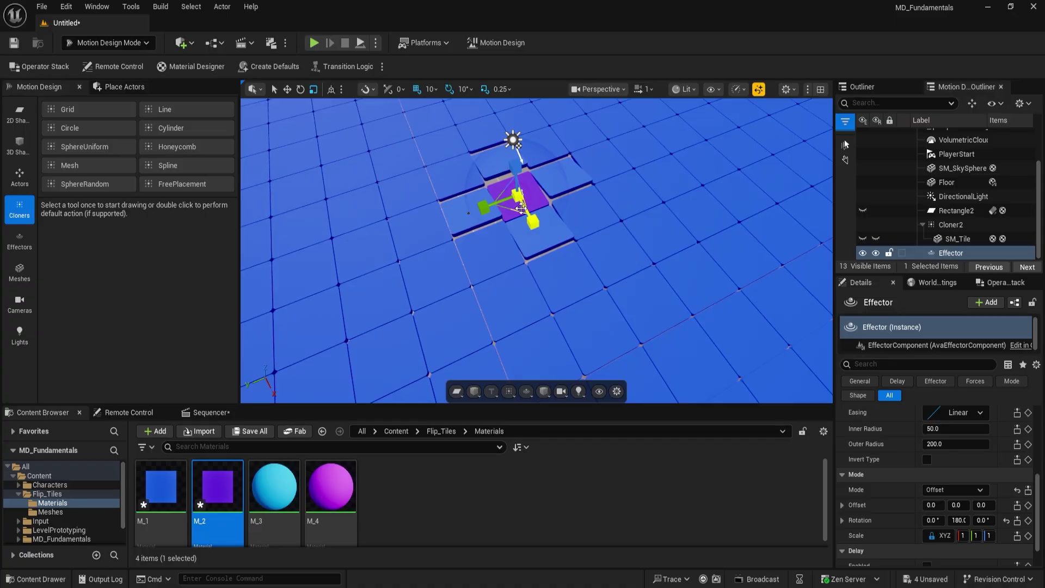
left_click_drag(506, 206, 548, 205)
scroll(549, 205, "down", 8)
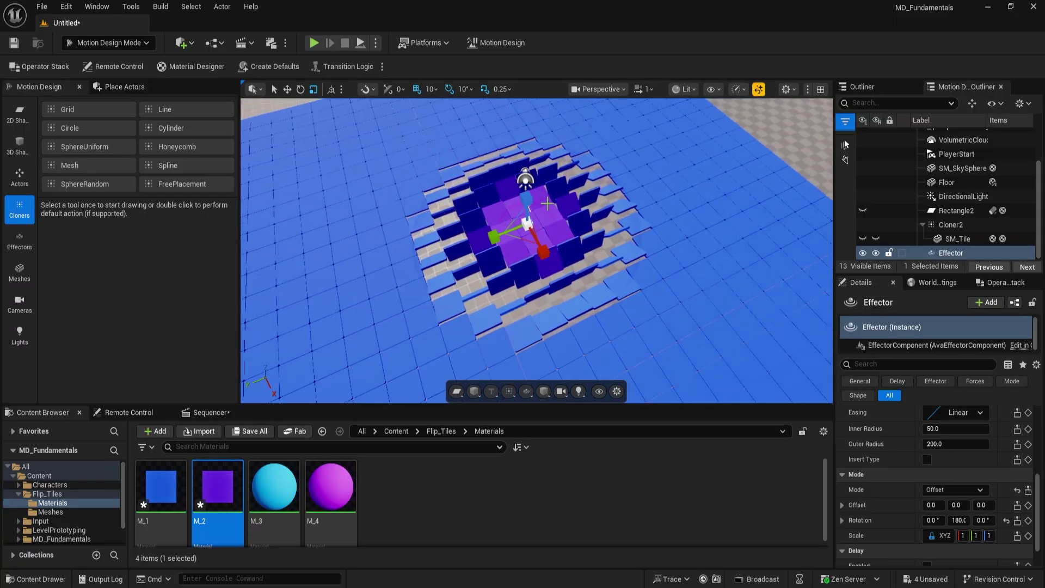
Enlarge the effector further until its falloff spans a large part of the tile grid
right_click_drag(549, 206, 512, 239)
scroll(716, 275, "up", 8)
right_click_drag(716, 275, 676, 268)
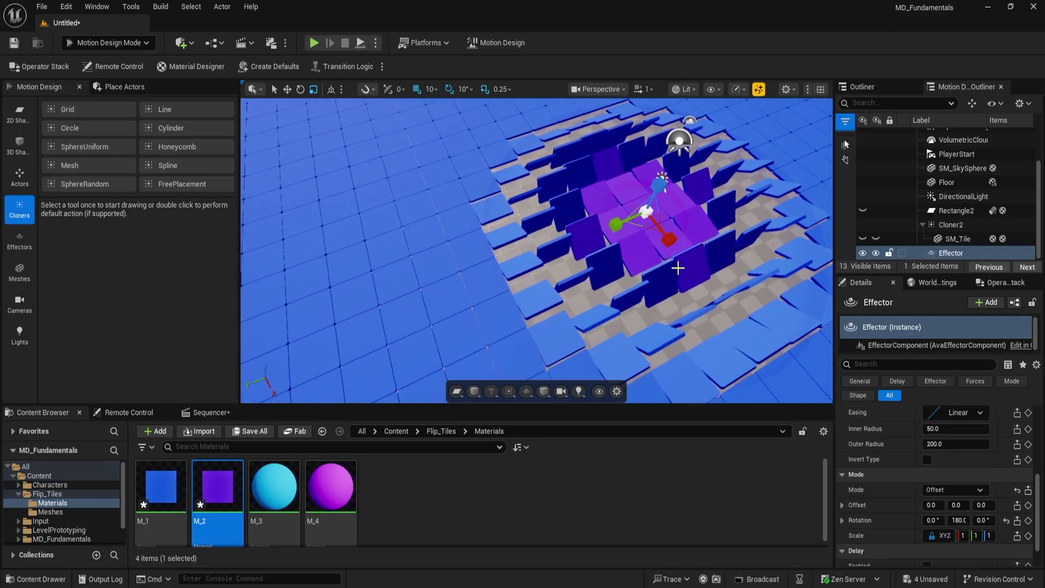
left_click_drag(626, 222, 641, 164)
scroll(548, 264, "down", 5)
right_click_drag(548, 264, 542, 203)
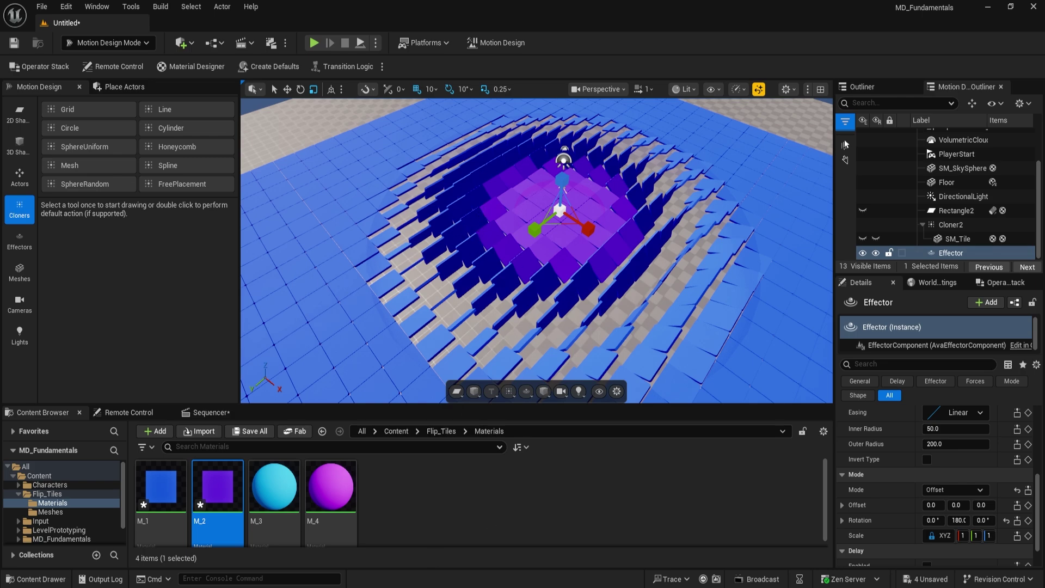
Open This PC in Windows and import the Dhariwala_FX image into the Flip_Tiles Materials folder
key("super")
type("this")
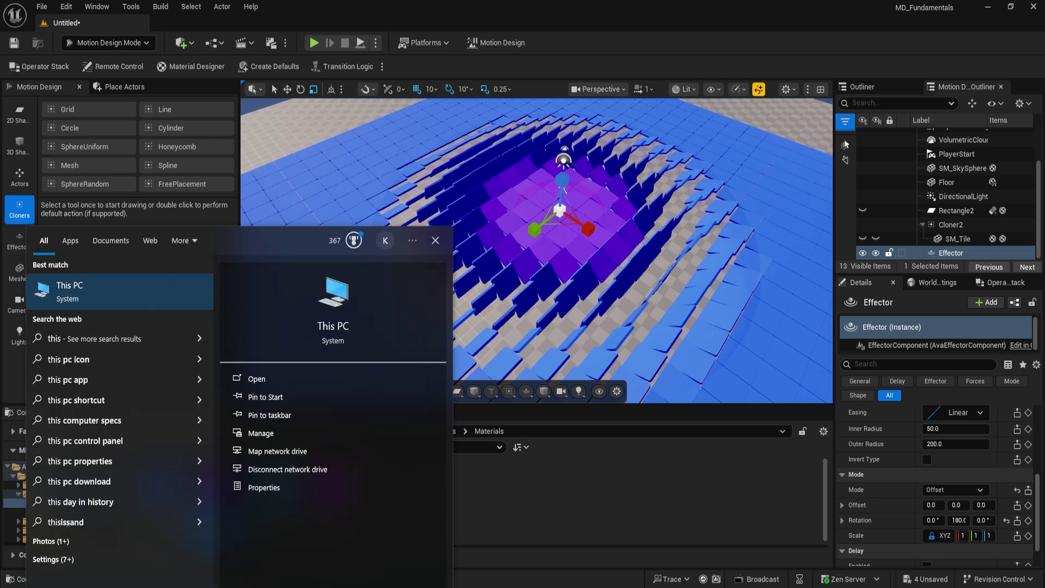
key("Return")
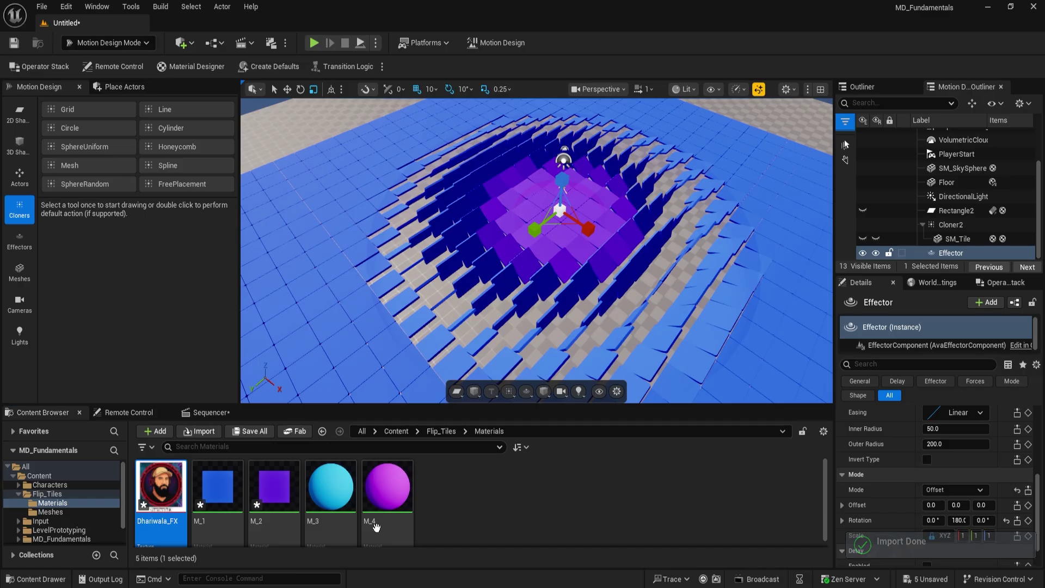
Create a new material named M_Texture_Align in the Materials folder
left_click(478, 500)
right_click(472, 508)
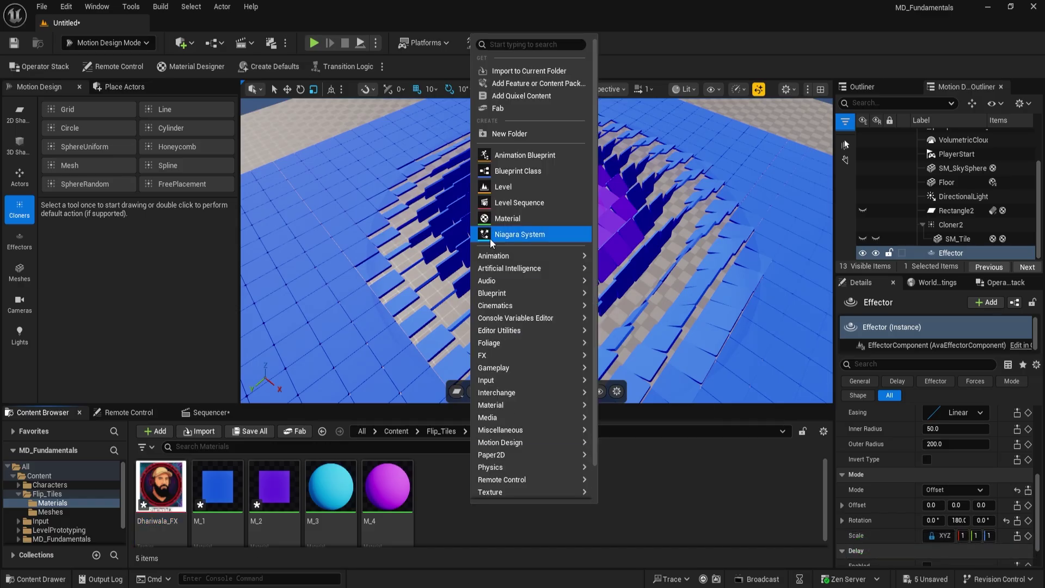
left_click(498, 216)
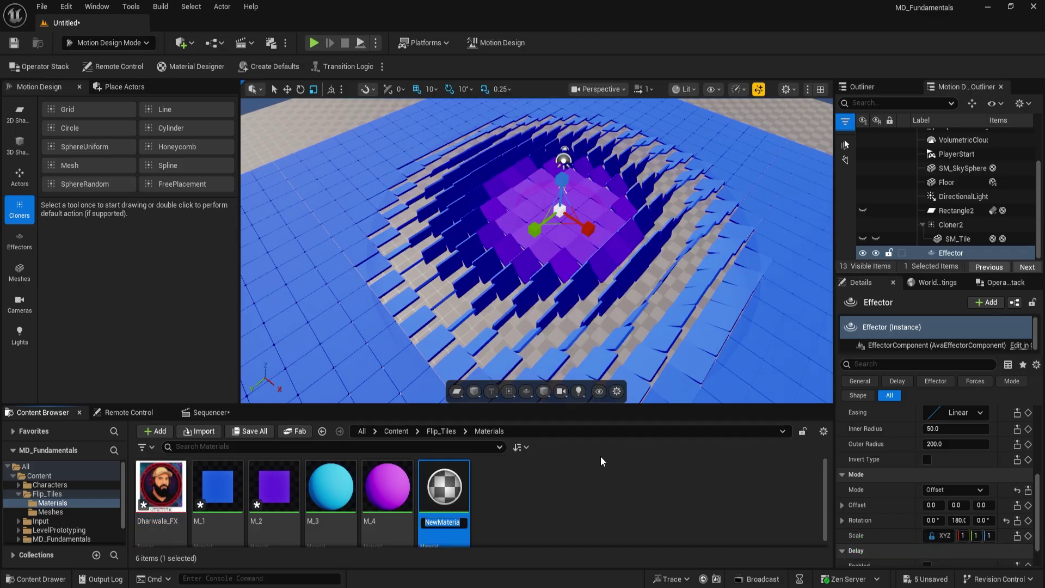
type("M")
type("_Texture")
type("_Align")
key("Return")
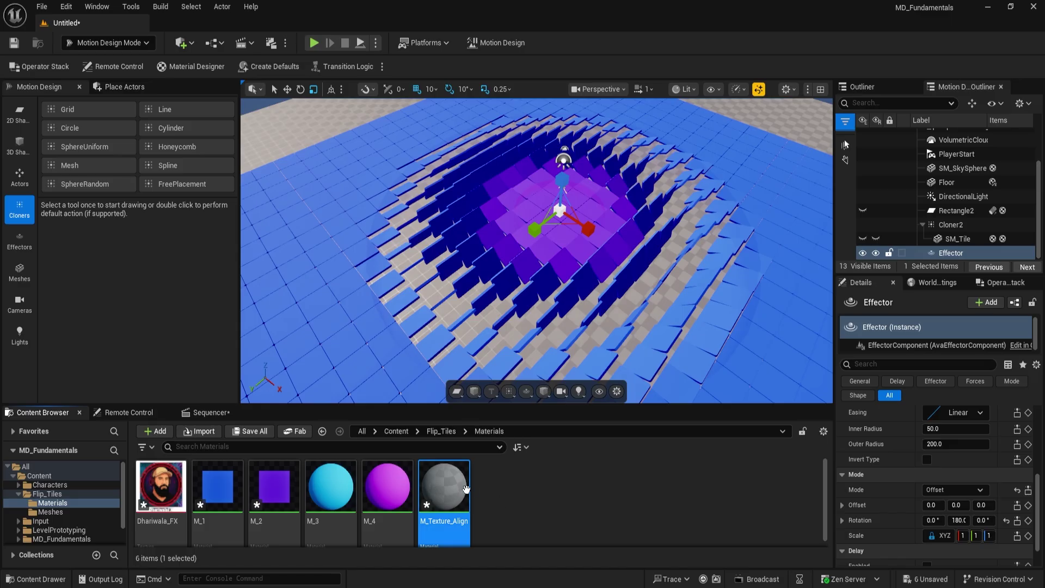
double_click(447, 489)
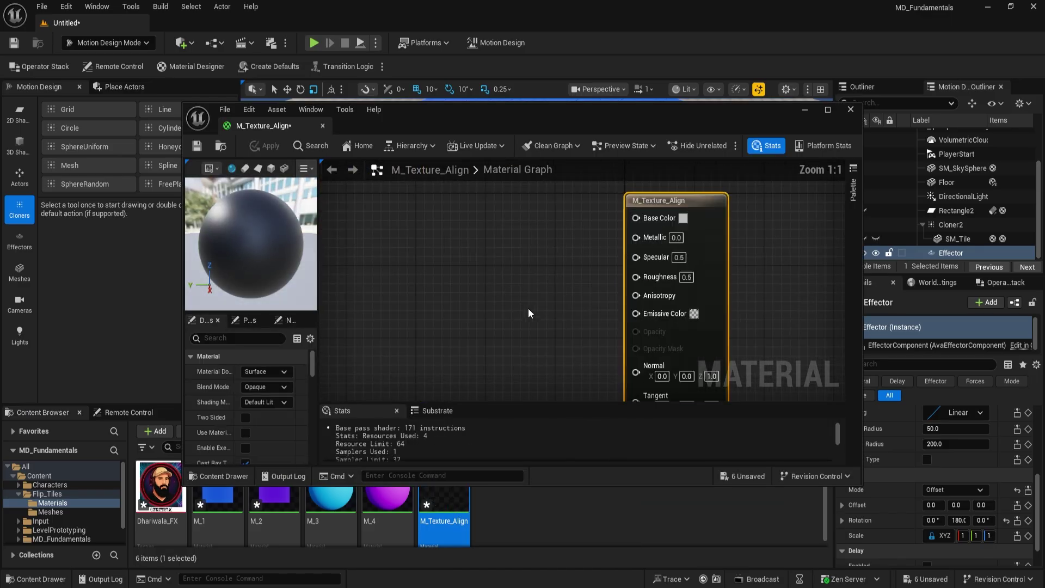
right_click_drag(562, 289, 572, 318)
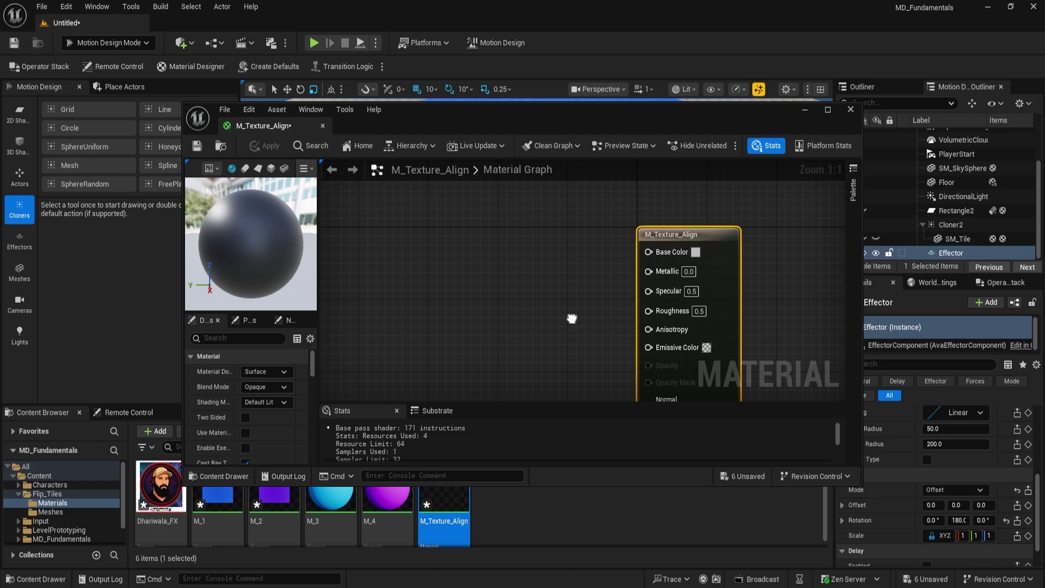
left_click(850, 109)
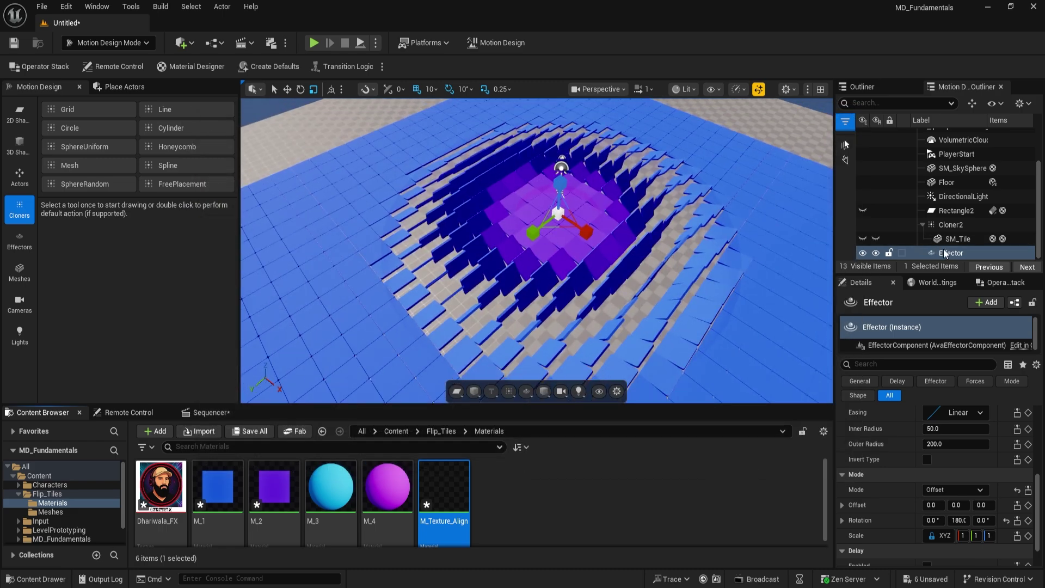
Assign M_Texture_Align to material Element 1 of SM_Tile under Cloner2
left_click(955, 239)
scroll(1003, 475, "down", 5)
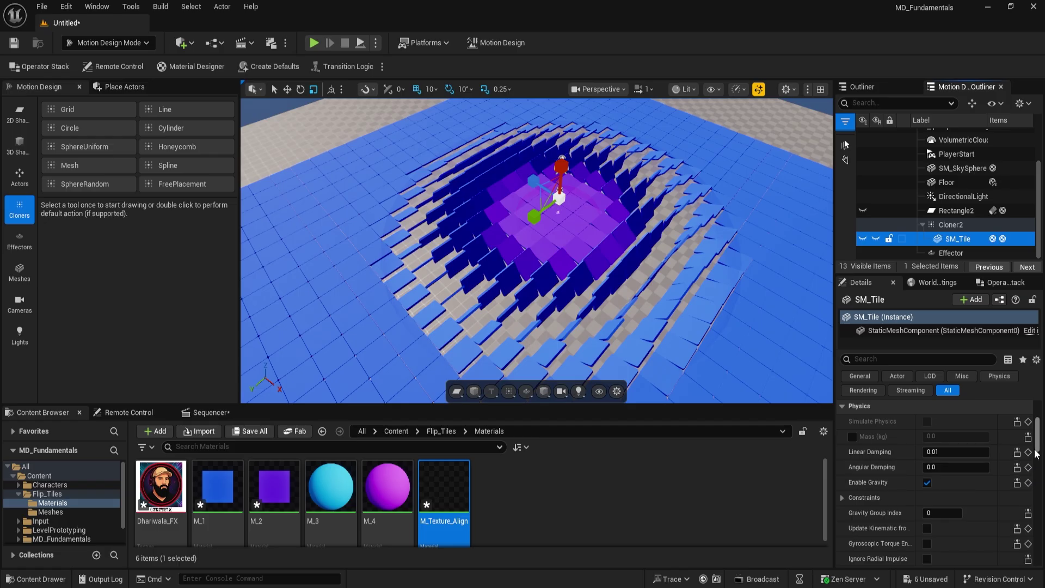
mouse_move(1036, 454)
left_mouse_down()
mouse_move(1043, 492)
mouse_move(1038, 419)
mouse_move(1041, 447)
left_mouse_up()
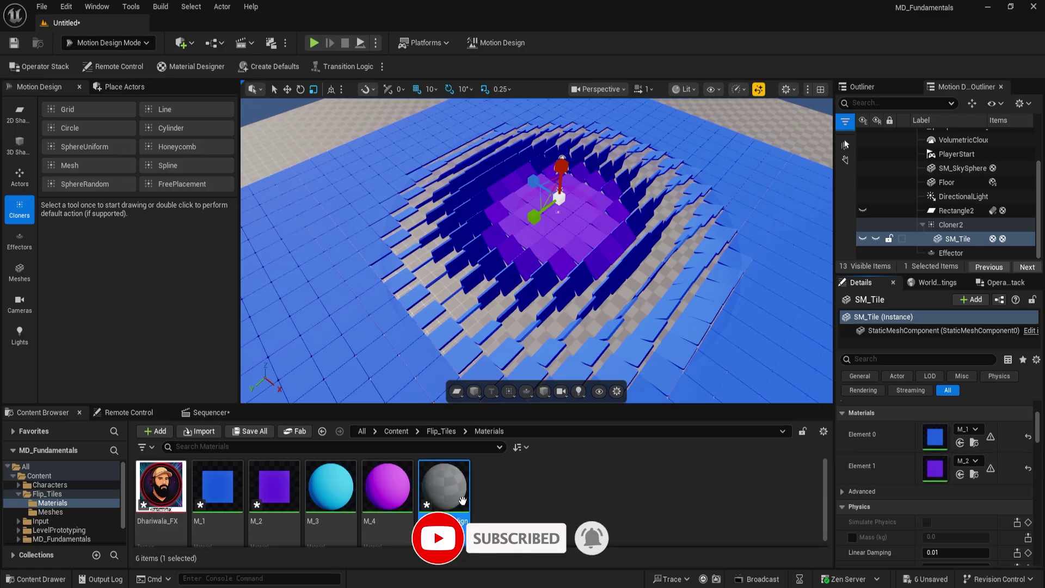
left_click_drag(461, 499, 938, 472)
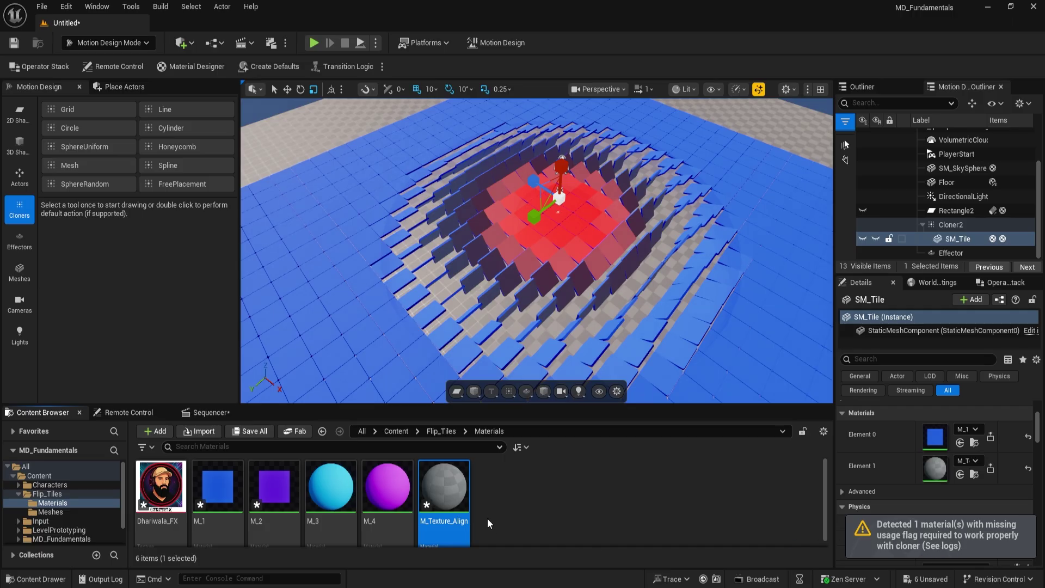
Enable Used with Niagara Mesh Particles in the M_Texture_Align material and save it
double_click(461, 494)
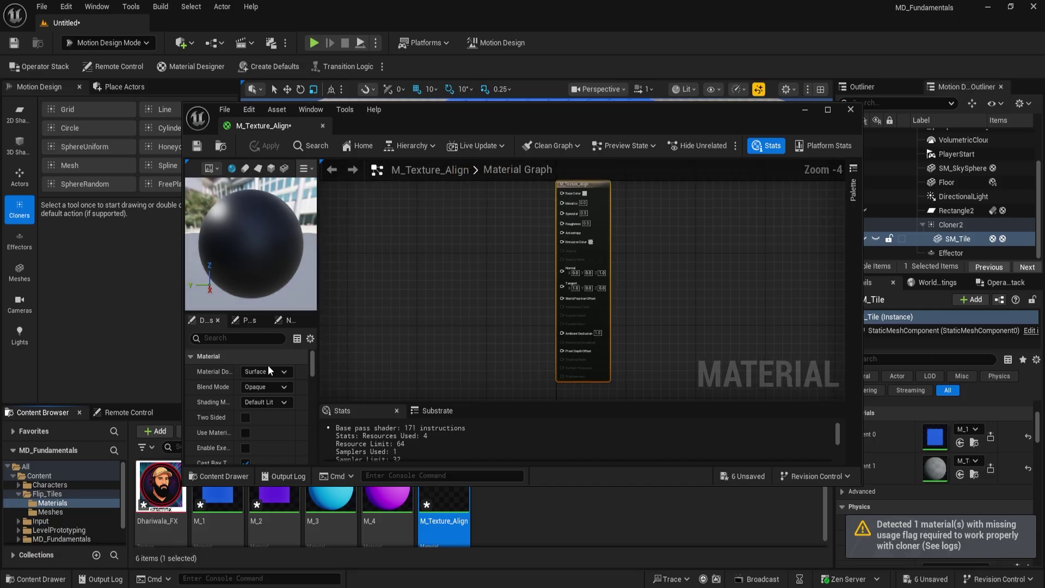
left_click(210, 338)
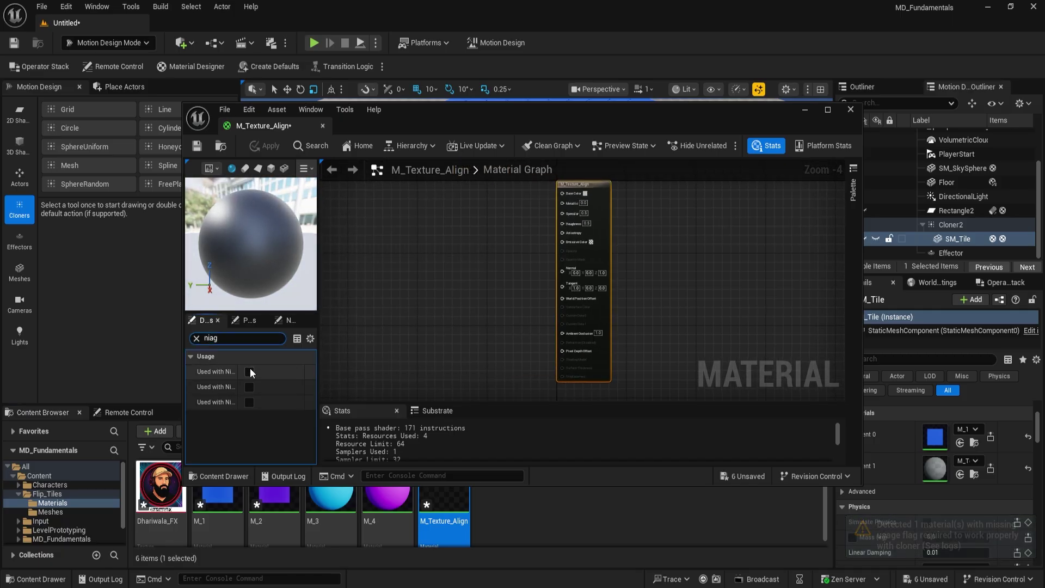
left_click_drag(238, 368, 289, 370)
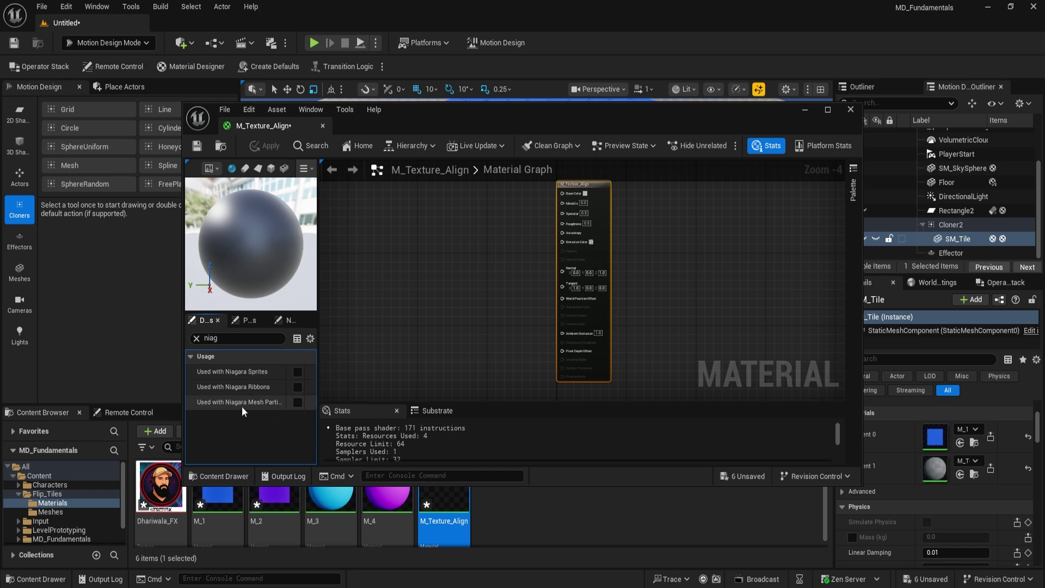
left_click(297, 402)
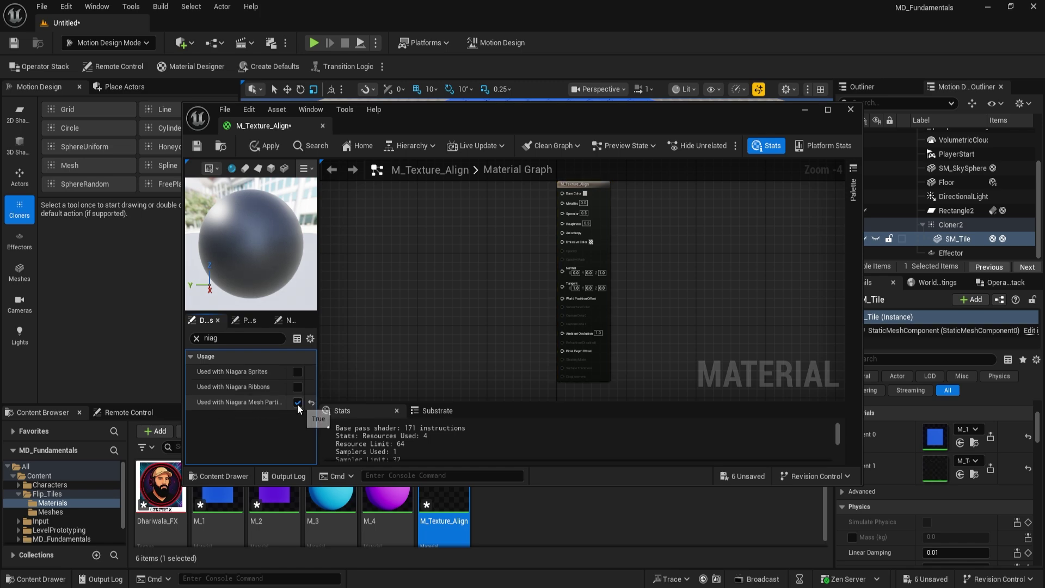
left_click(194, 146)
right_click_drag(453, 266, 565, 291)
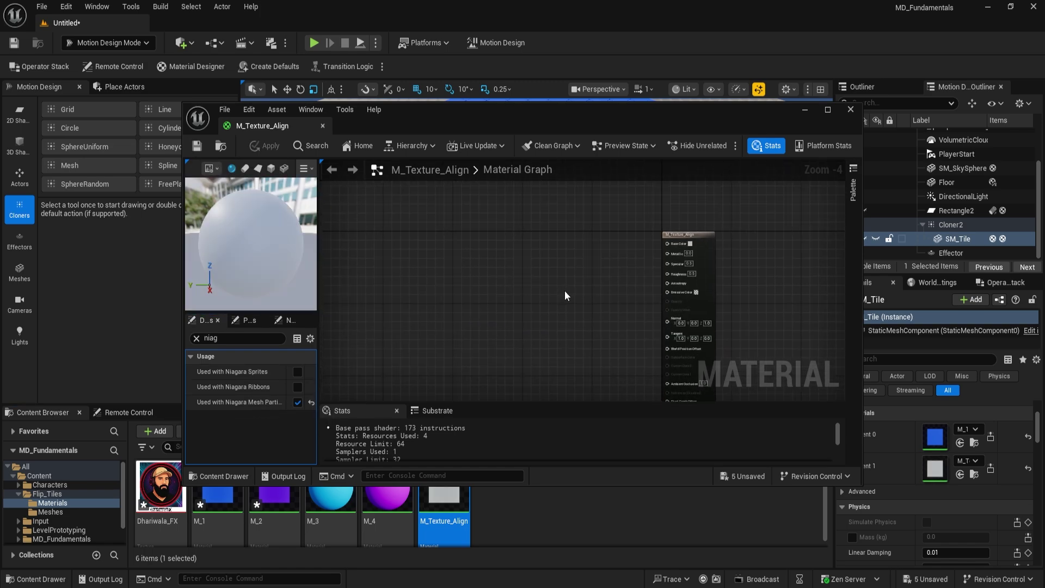
left_click_drag(549, 112, 578, 100)
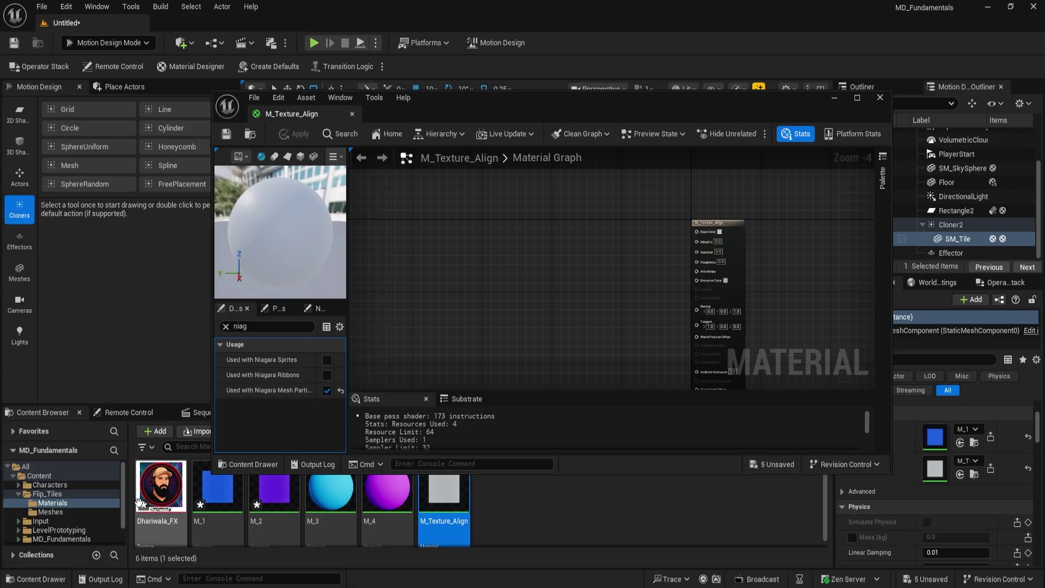
right_click(544, 218)
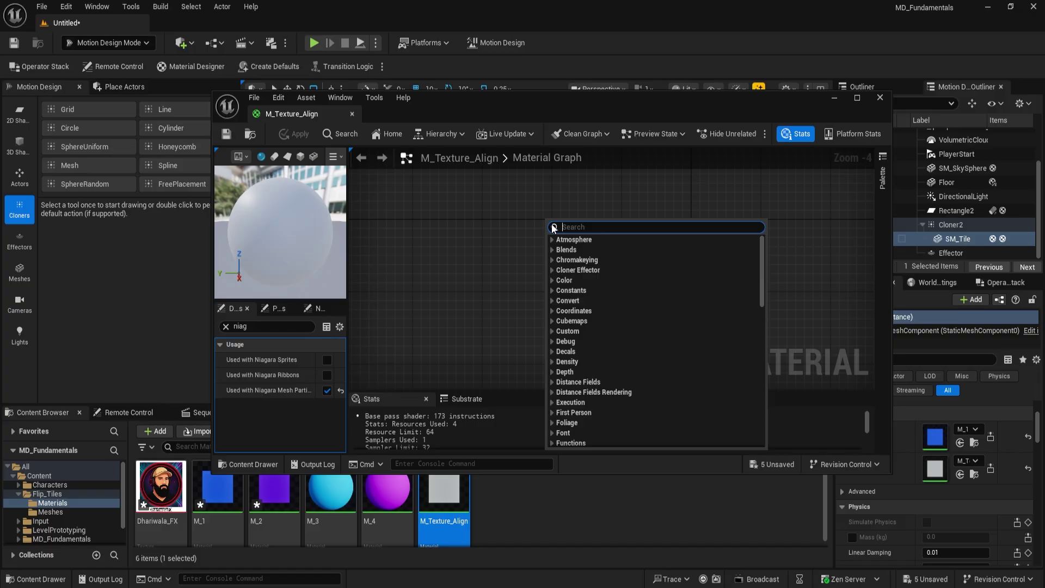
type("texture")
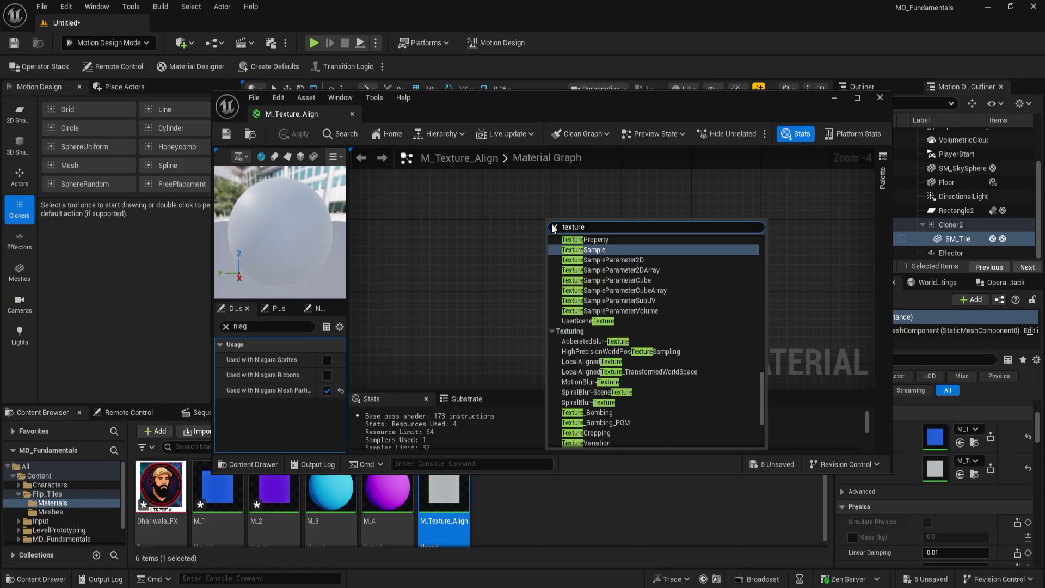
type("obj")
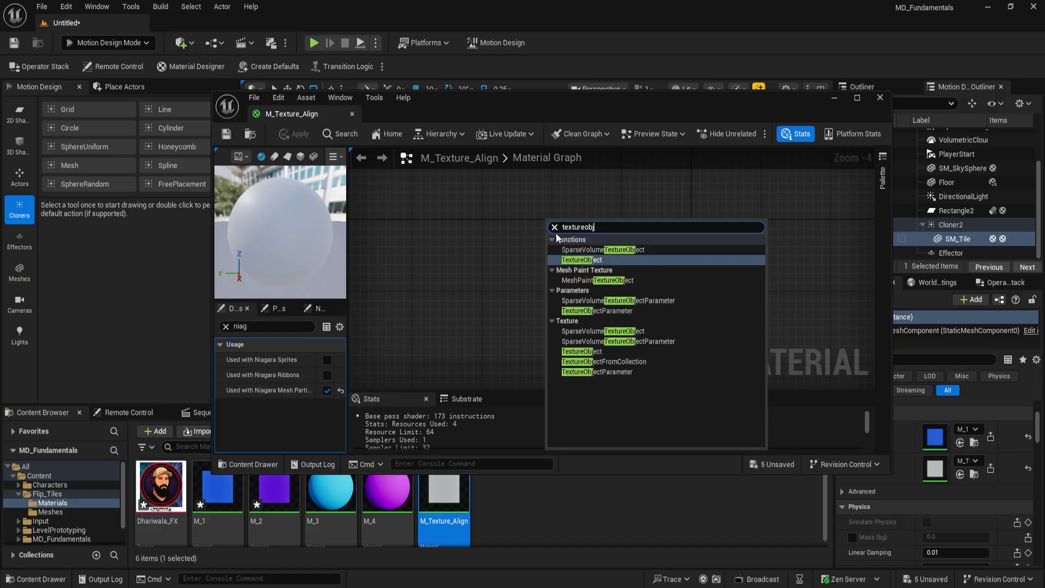
left_click(577, 260)
scroll(556, 263, "up", 3)
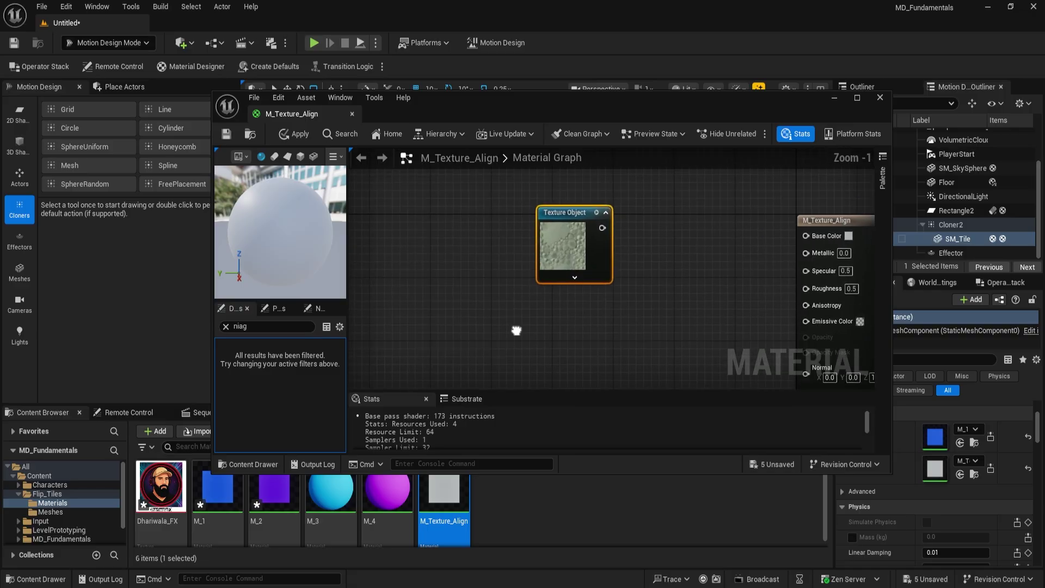
right_click_drag(517, 330, 517, 337)
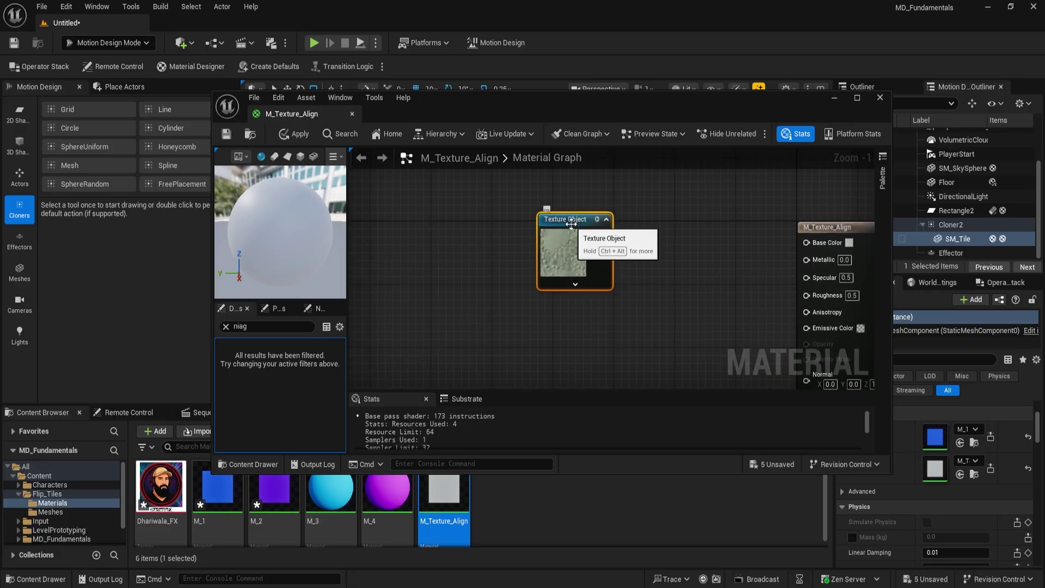
key("Delete")
Add a Texture Object node that uses the Dhariwala_FX image to the M_Texture_Align graph
left_click(165, 487)
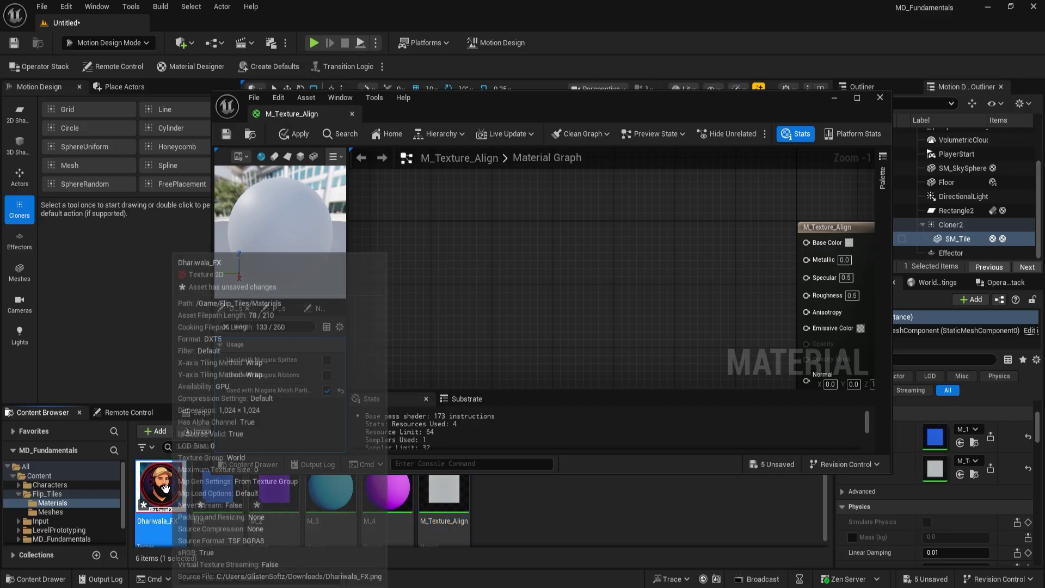
right_click(580, 268)
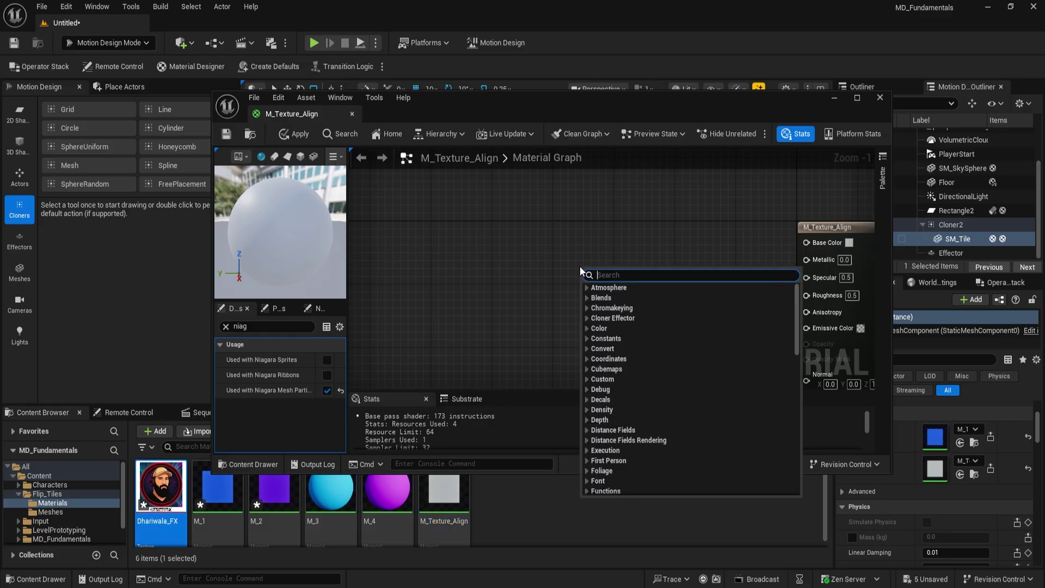
type("texture")
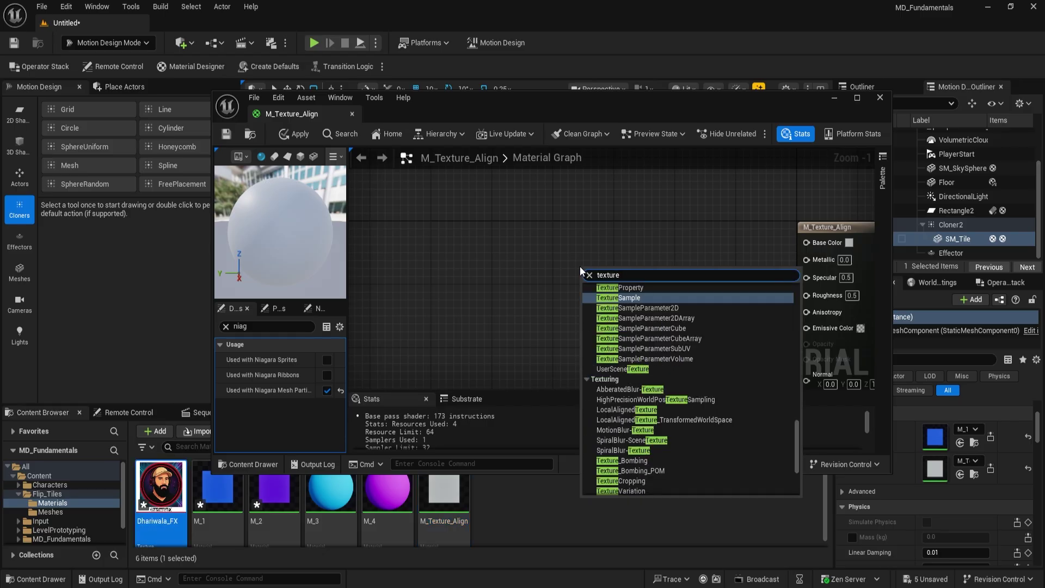
type("ob")
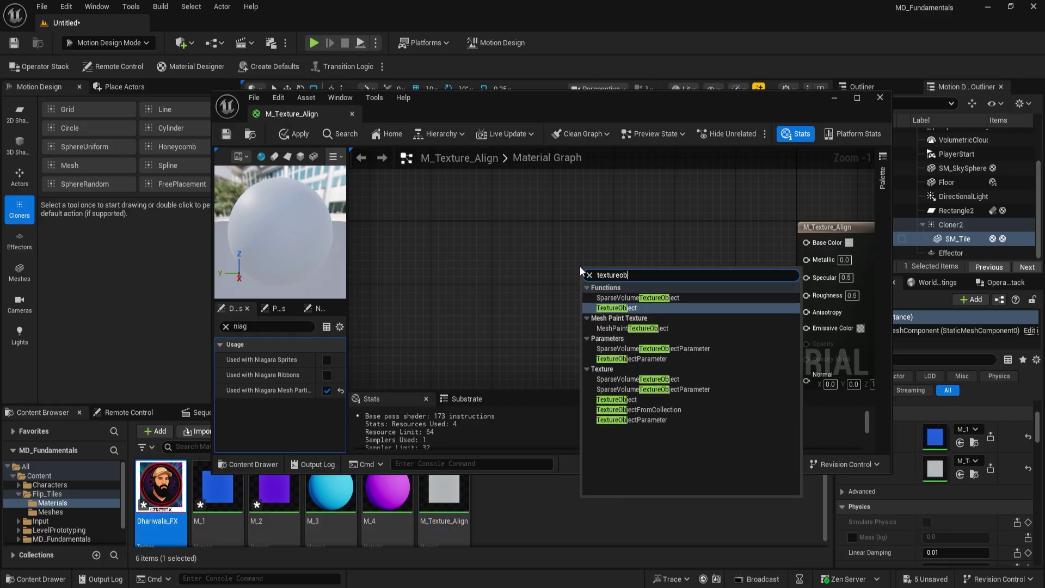
left_click(616, 308)
Add a WorldAlignedNormal node fed by the Texture Object's output and space the two nodes apart
left_click_drag(641, 286, 655, 240)
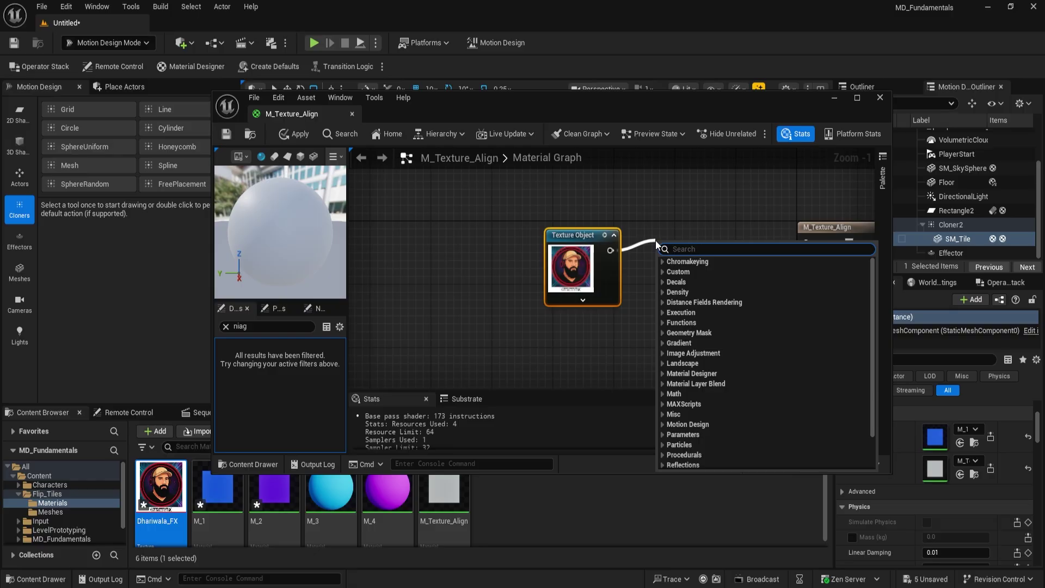
type("world")
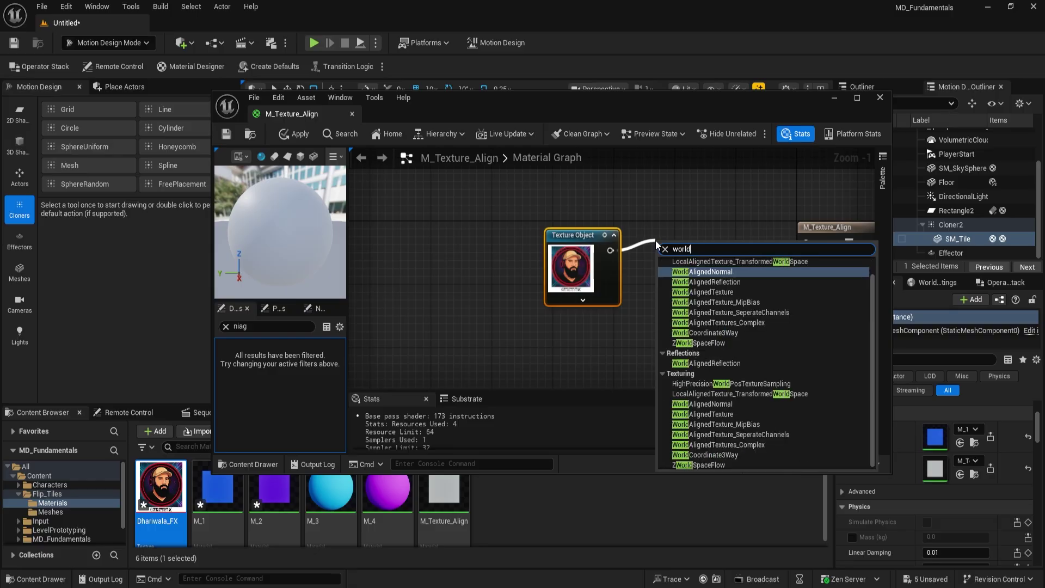
left_click(691, 272)
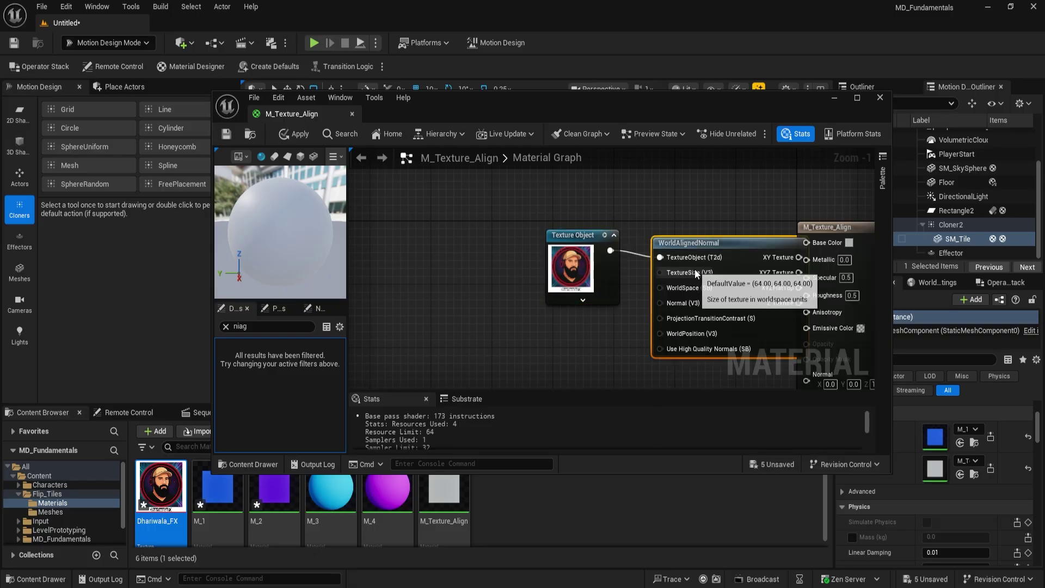
left_click_drag(592, 232, 554, 201)
left_click_drag(701, 245, 640, 275)
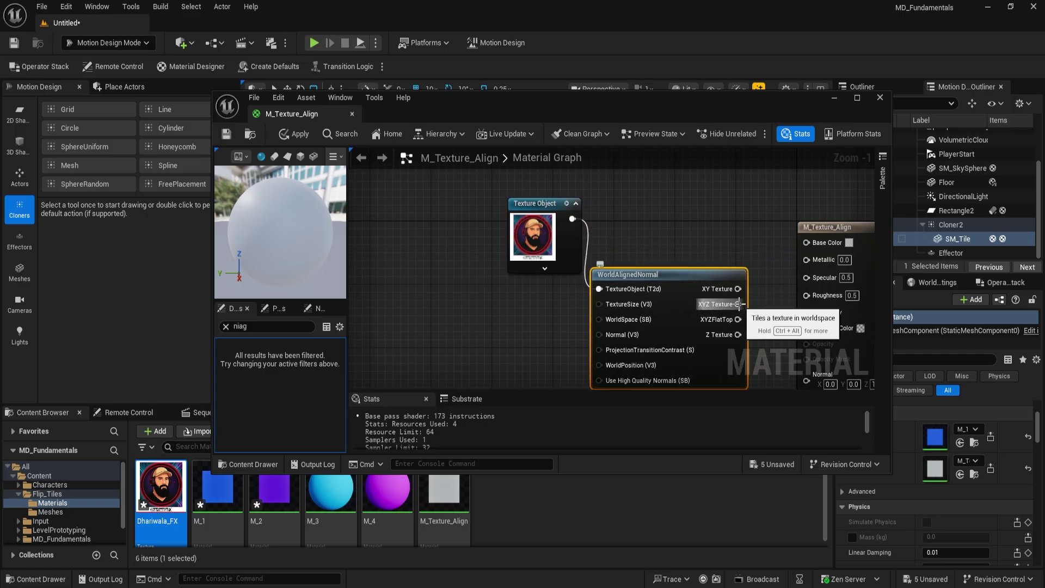
Connect the WorldAlignedNormal node's XYZ Texture output to Base Color, then save and close the material
left_click_drag(738, 288, 805, 242)
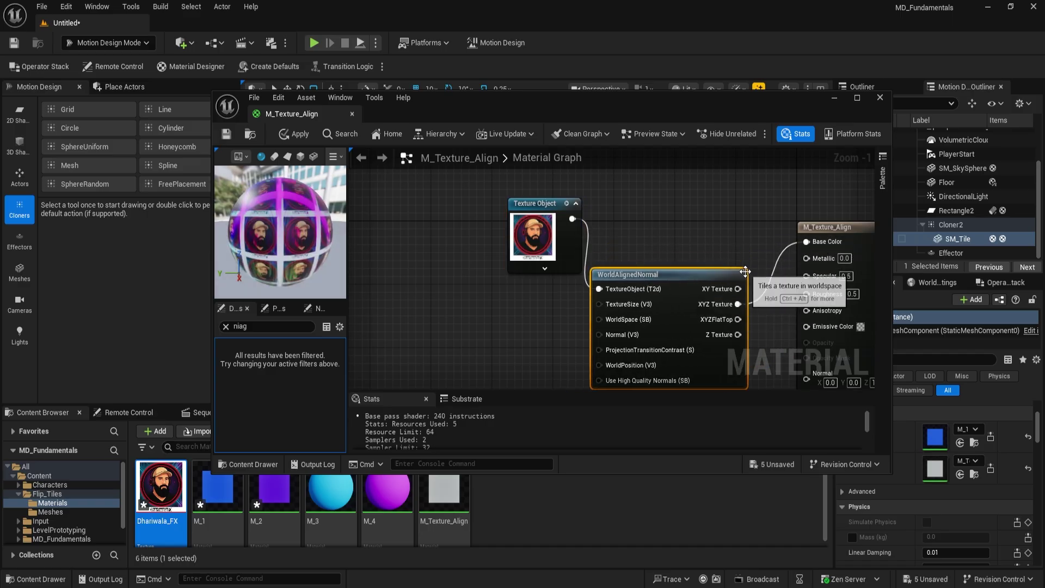
left_click(228, 134)
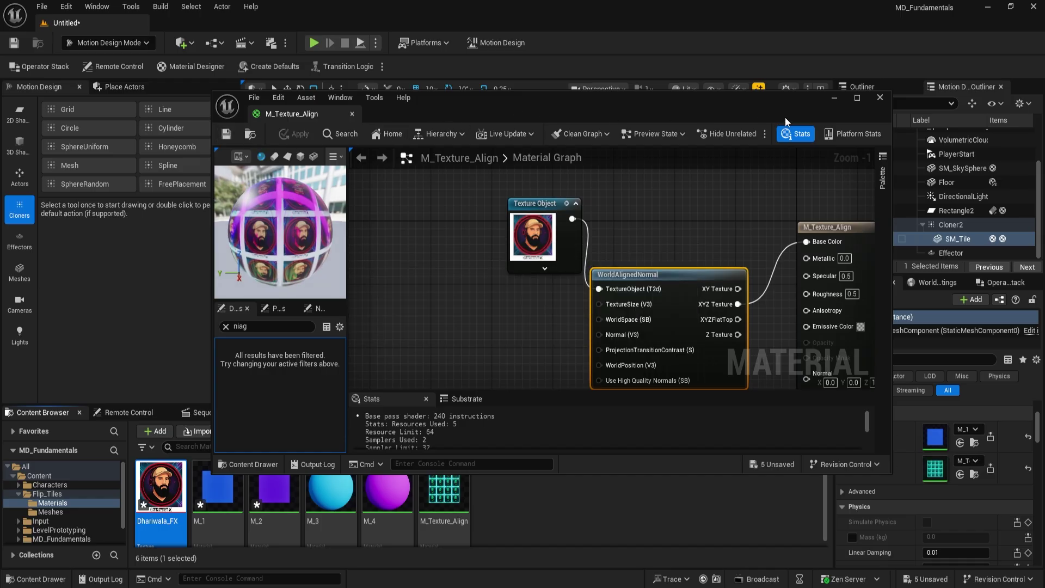
left_click(879, 98)
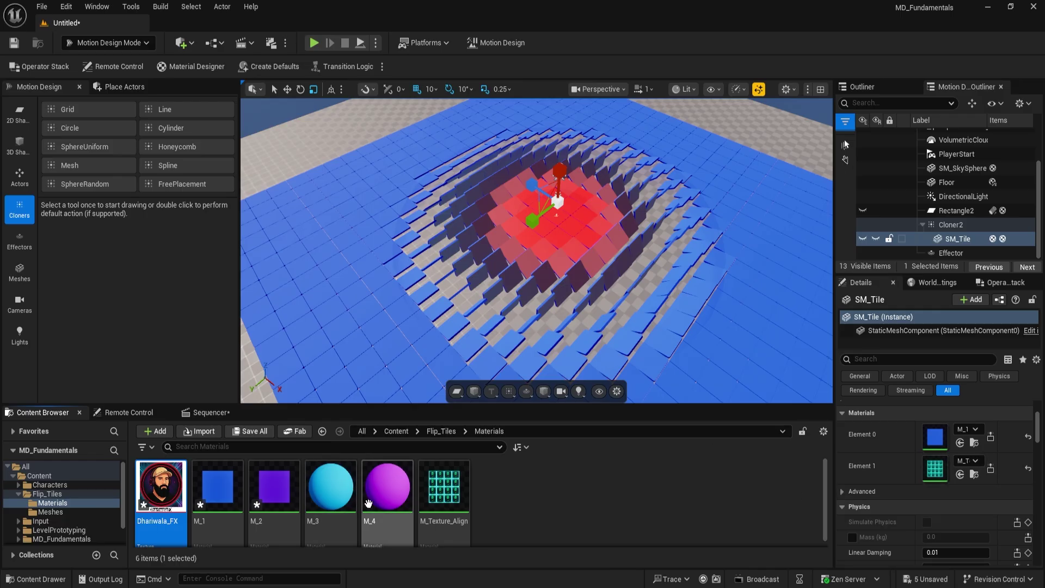
Swap SM_Tile's Element 1 material to M_2 and back to M_Texture_Align, and inspect the flipped tiles up close
left_click_drag(274, 487, 933, 477)
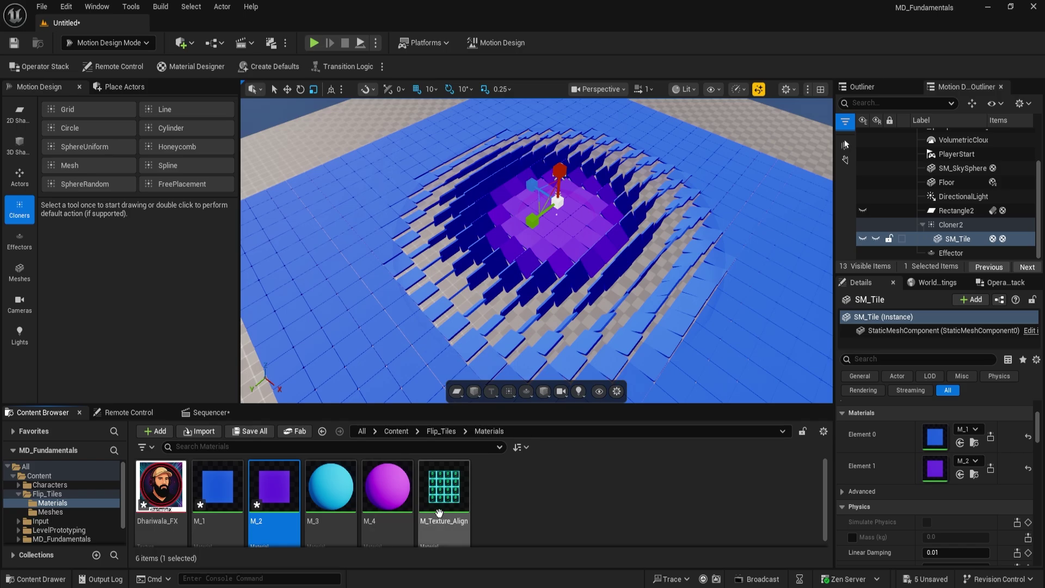
left_click_drag(439, 513, 936, 471)
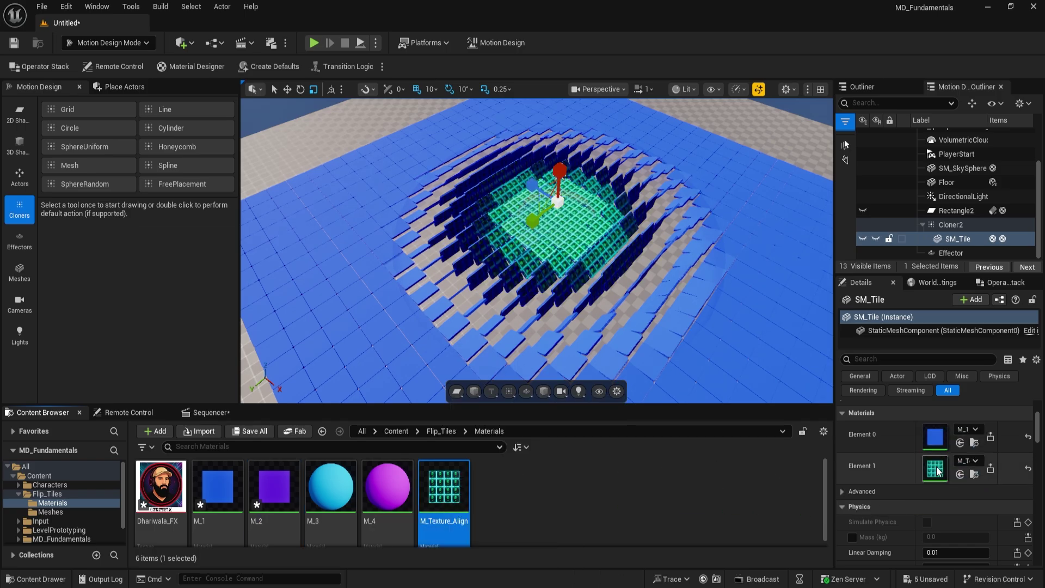
mouse_move(536, 251)
right_mouse_down()
mouse_move(556, 264)
mouse_move(550, 258)
right_mouse_up()
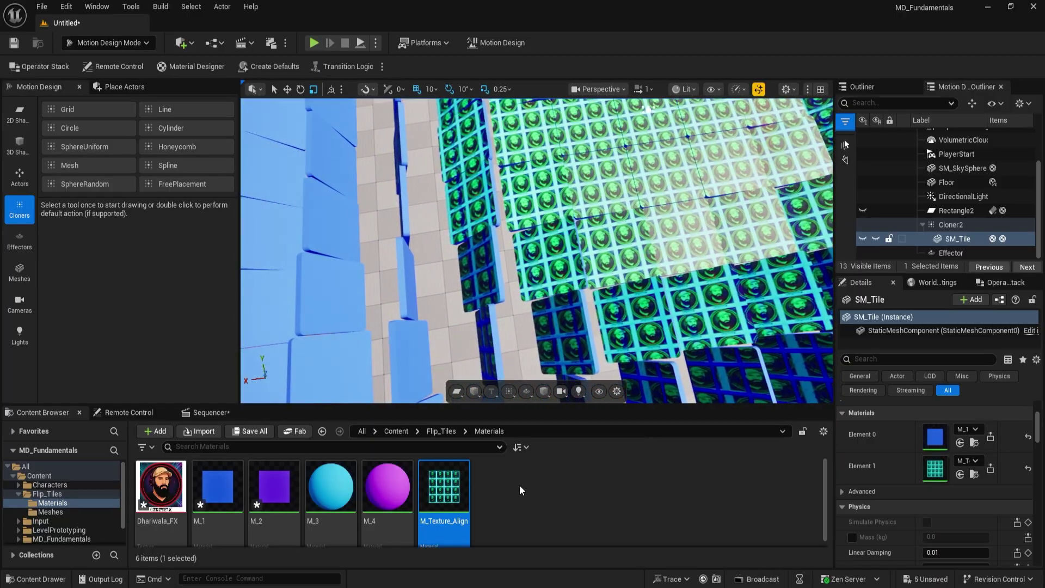
Reopen the M_Texture_Align material and set its Roughness to 0.8
left_click(444, 489)
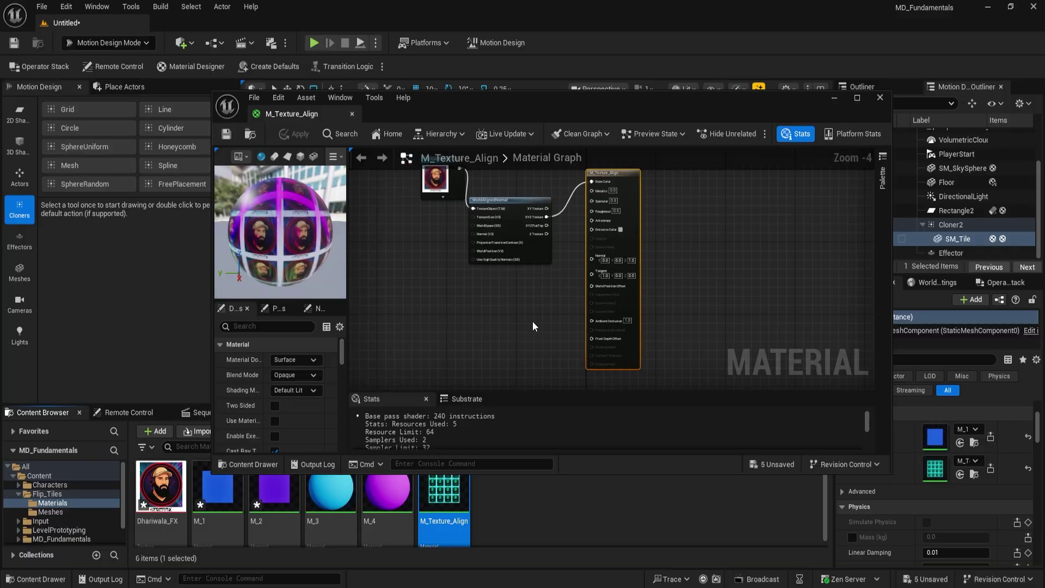
scroll(560, 295, "up", 3)
right_click_drag(560, 294, 511, 412)
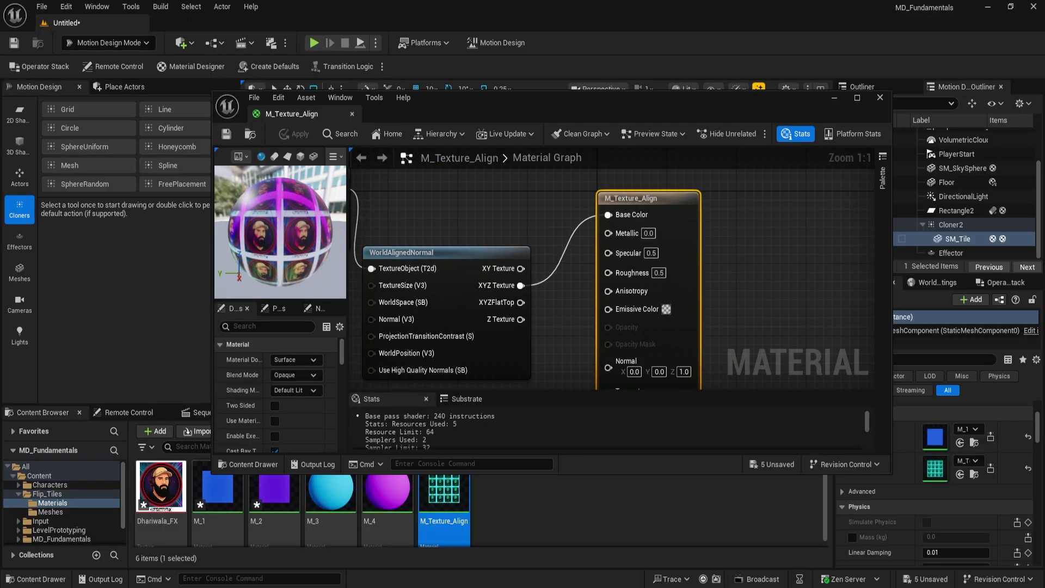
left_click(658, 272)
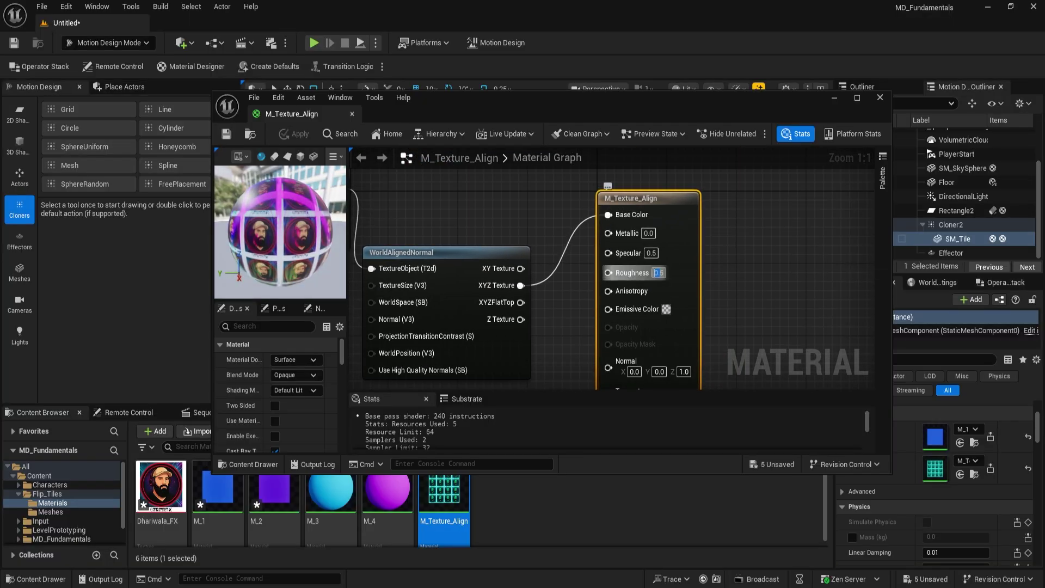
left_click(677, 273)
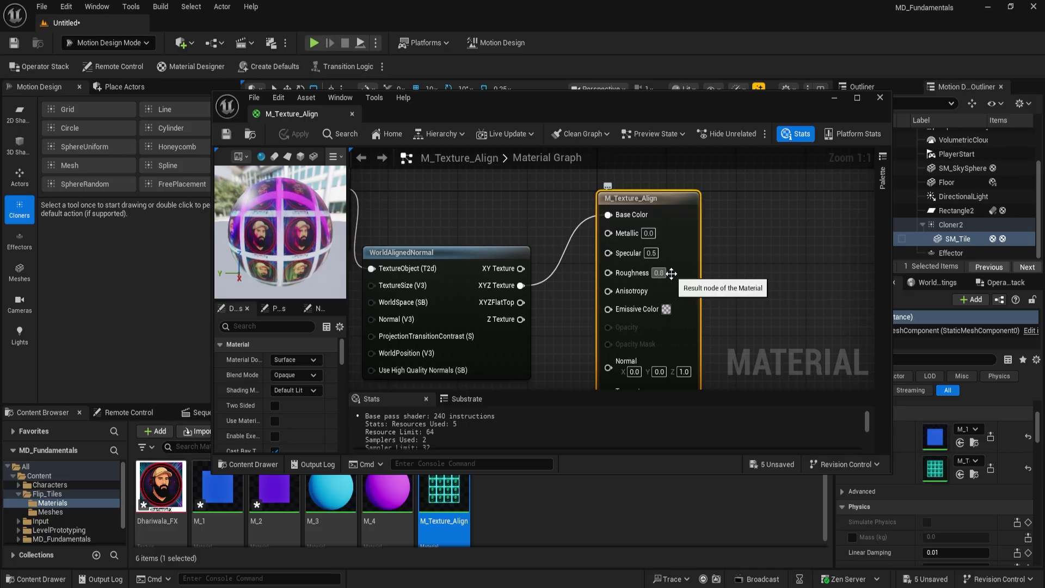
Move the Texture Object node farther away from the WorldAlignedNormal node to free up graph space
scroll(456, 333, "down", 8)
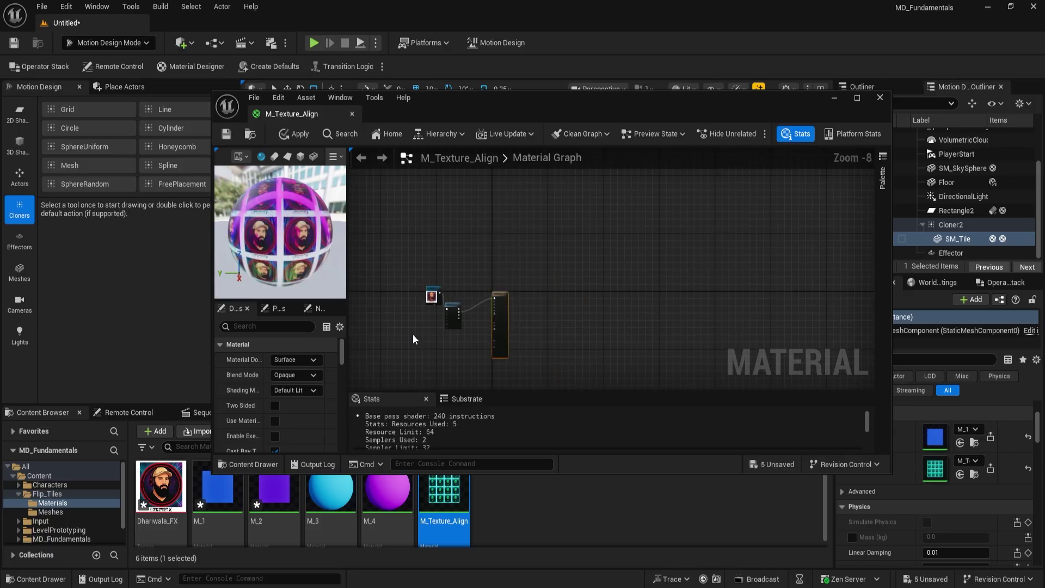
right_click_drag(413, 334, 528, 316)
scroll(563, 308, "up", 8)
scroll(528, 317, "down", 1)
left_click_drag(572, 186, 520, 190)
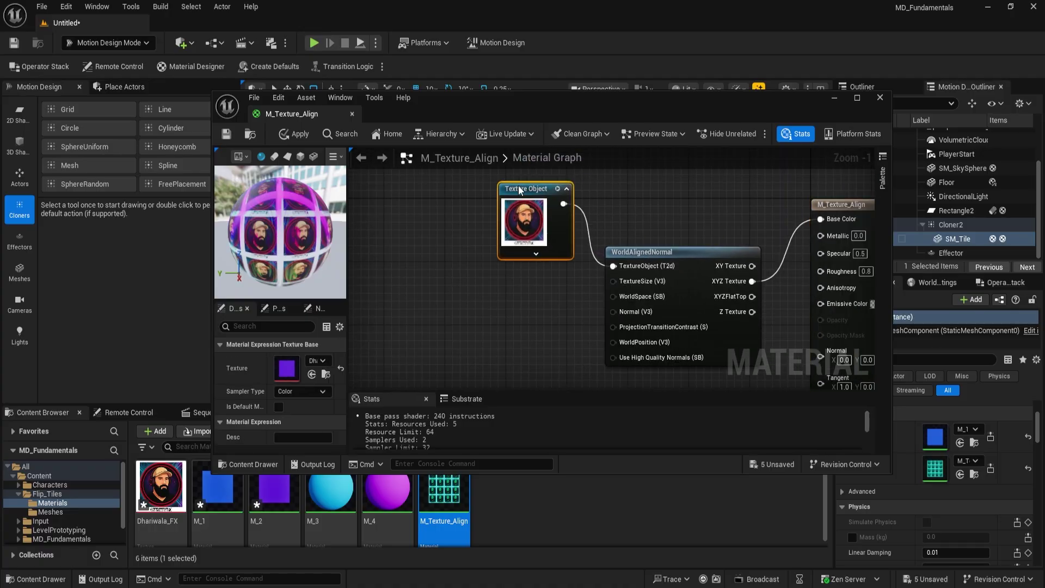
Add a ScalarParameter node below the Texture Object and connect it to the WorldAlignedNormal node's TextureSize input
right_click(489, 352)
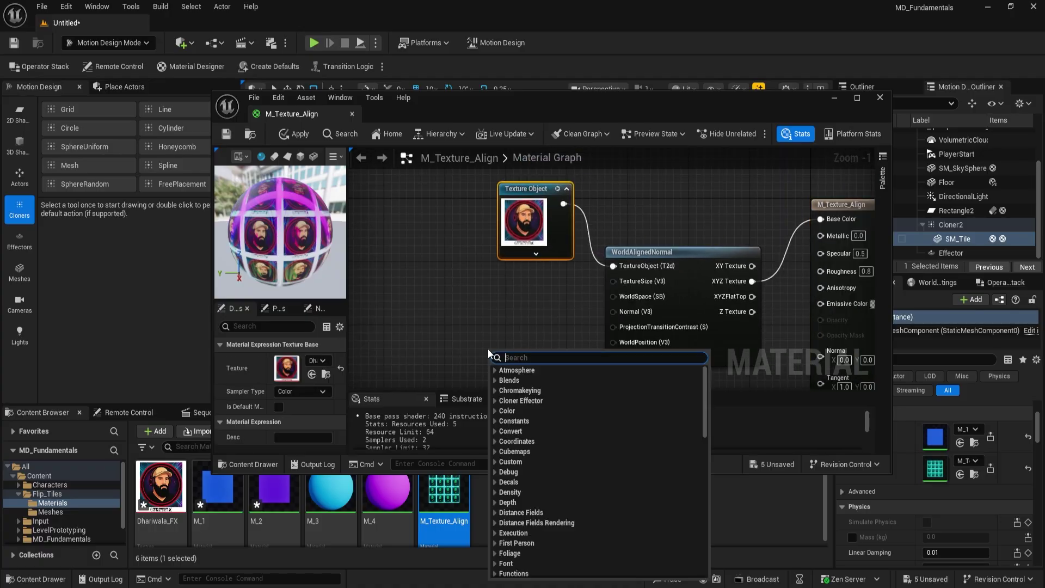
type("para")
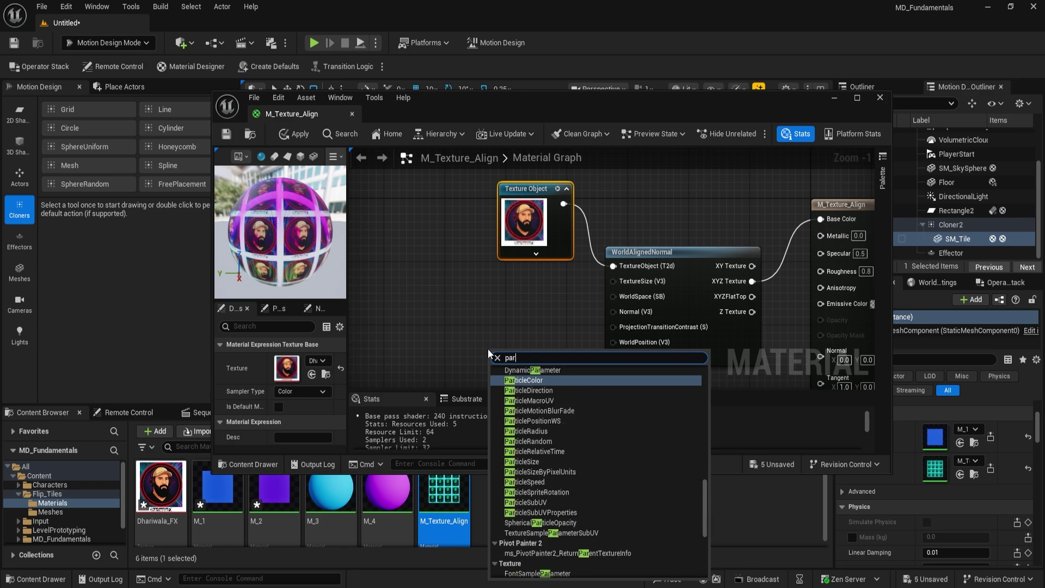
key("BackSpace")
key("BackSpace")
key("BackSpace")
key("BackSpace")
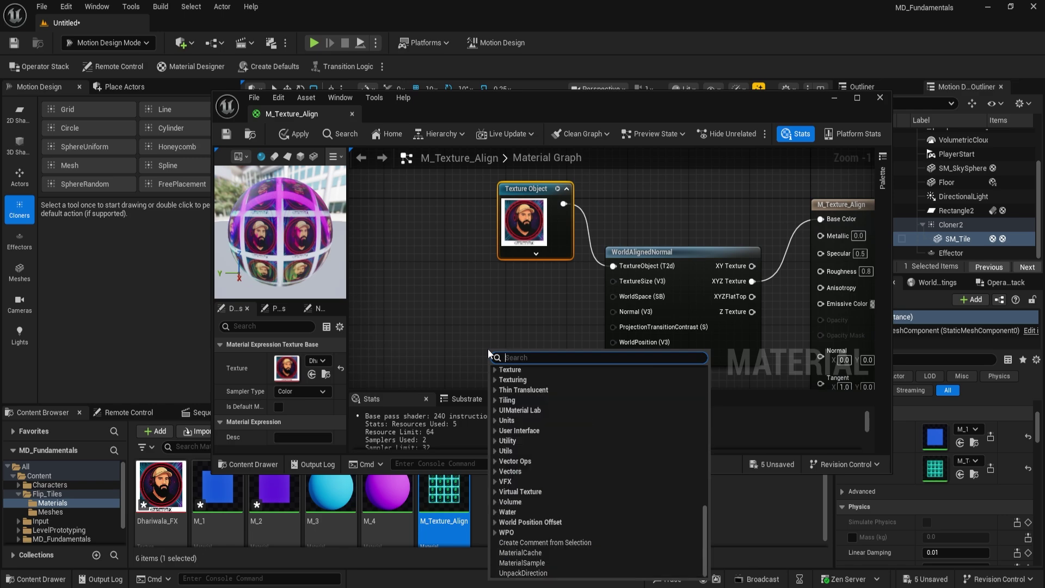
type("sca")
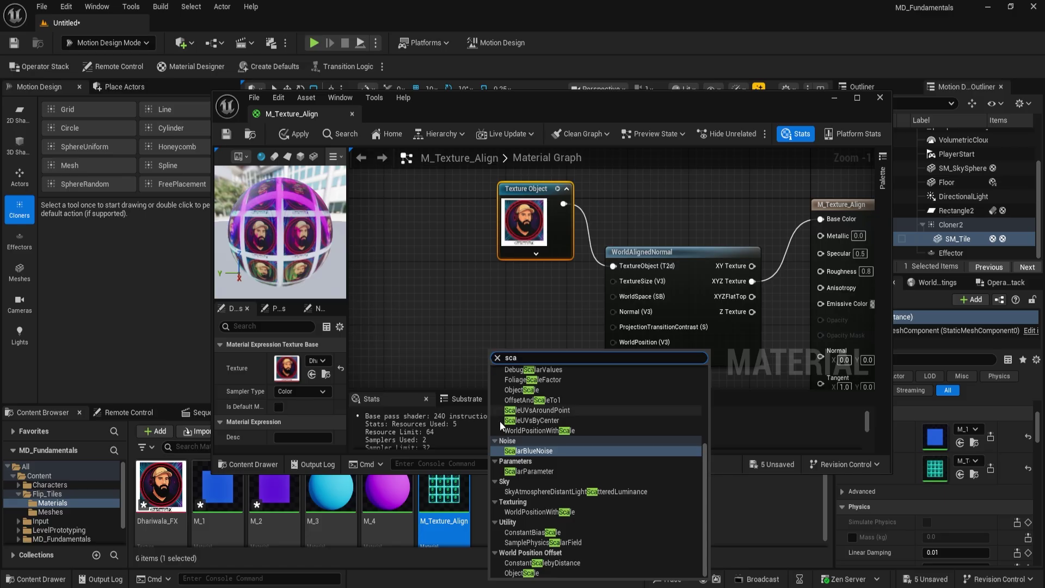
left_click(520, 470)
left_click(478, 331)
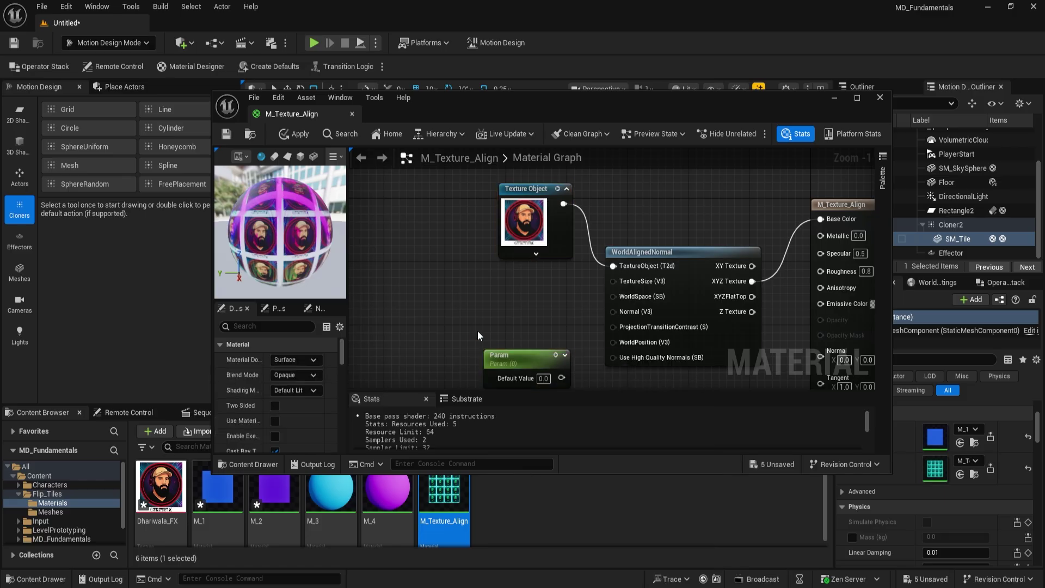
left_click_drag(535, 356, 482, 303)
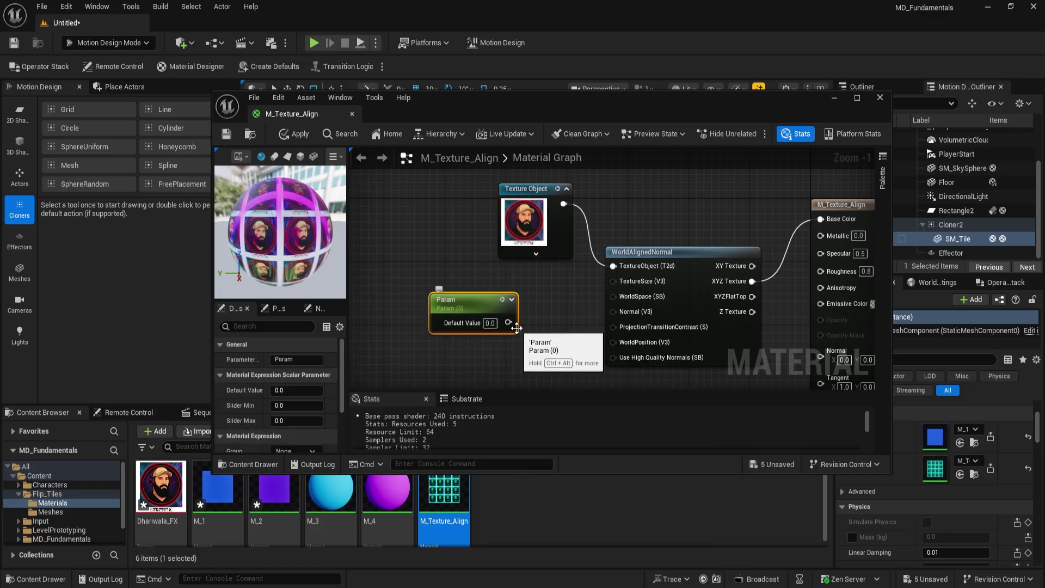
left_click_drag(514, 323, 621, 283)
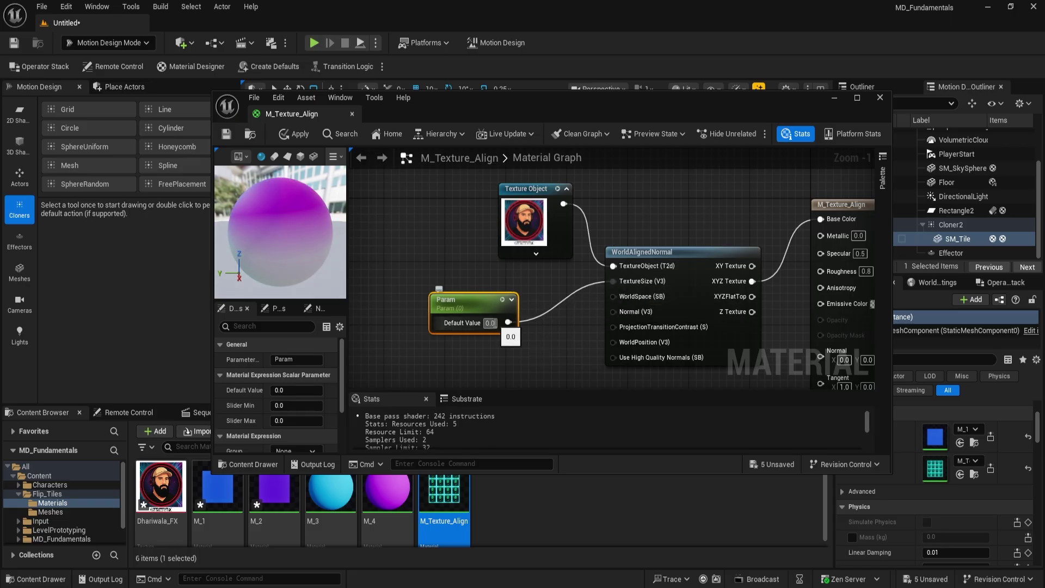
Set the scalar parameter's default value to 500 and save the material
left_click(490, 323)
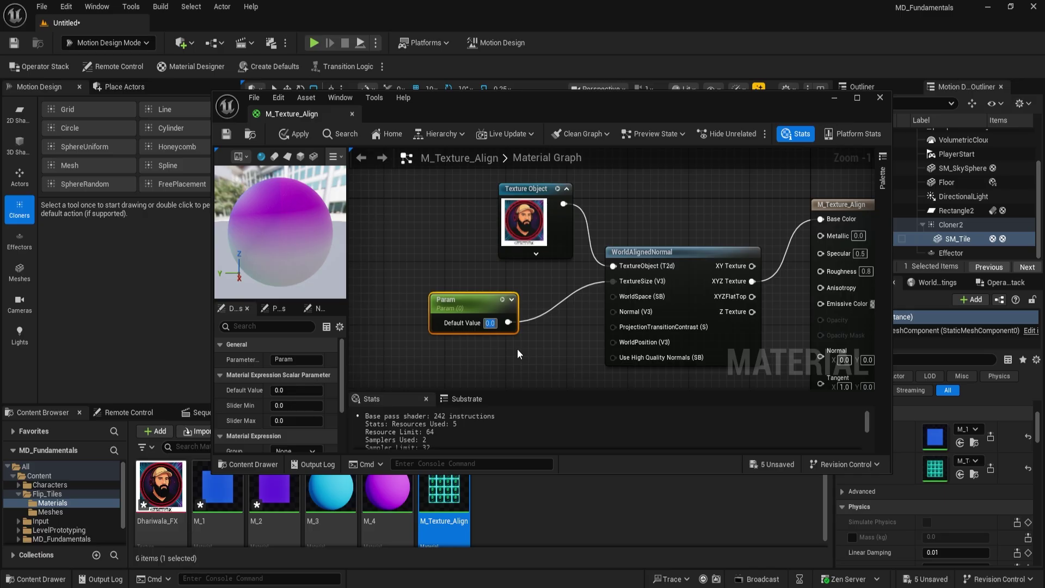
type("500")
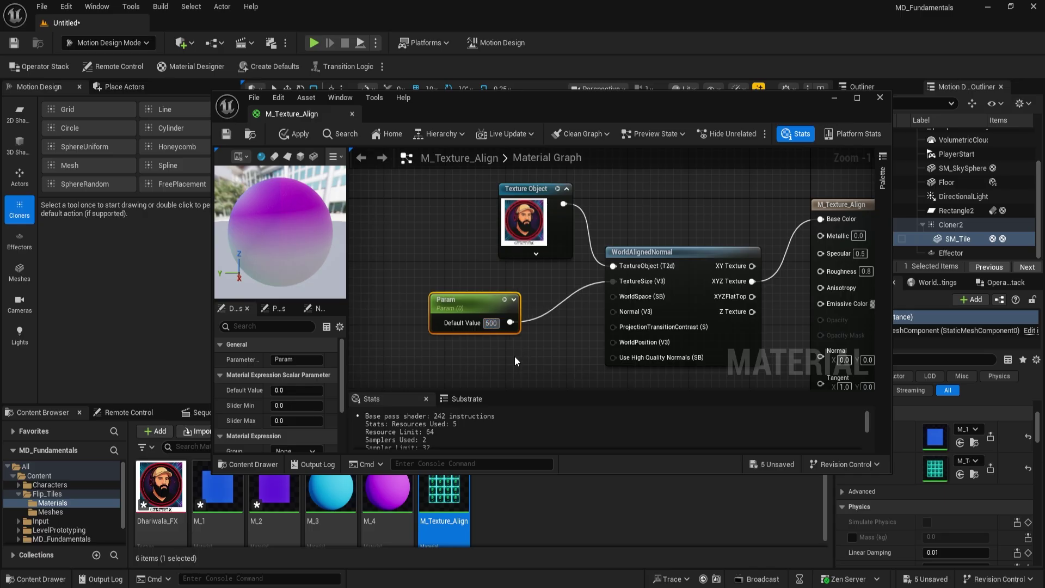
key("Return")
left_click(229, 133)
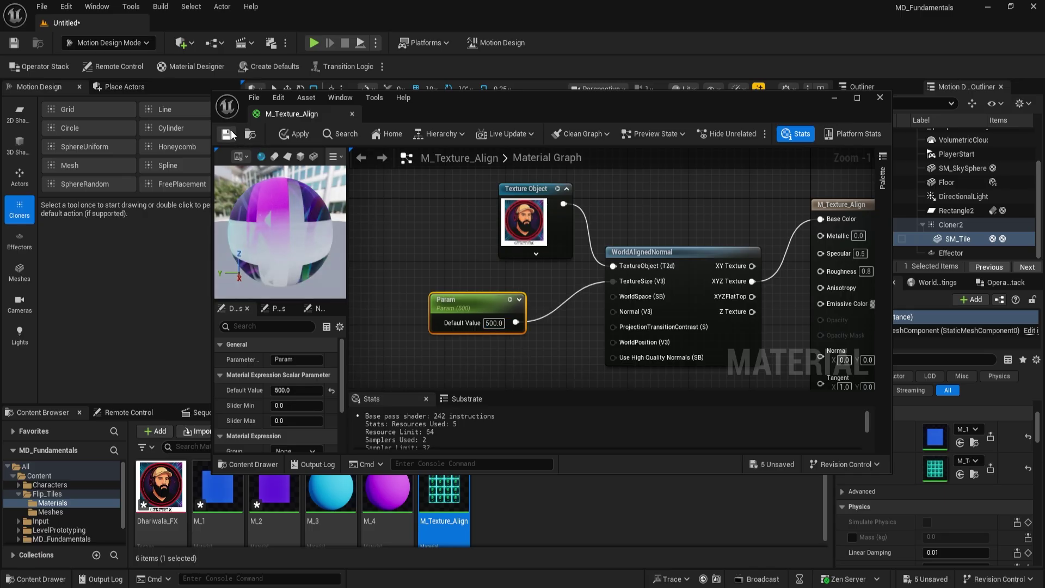
left_click(230, 135)
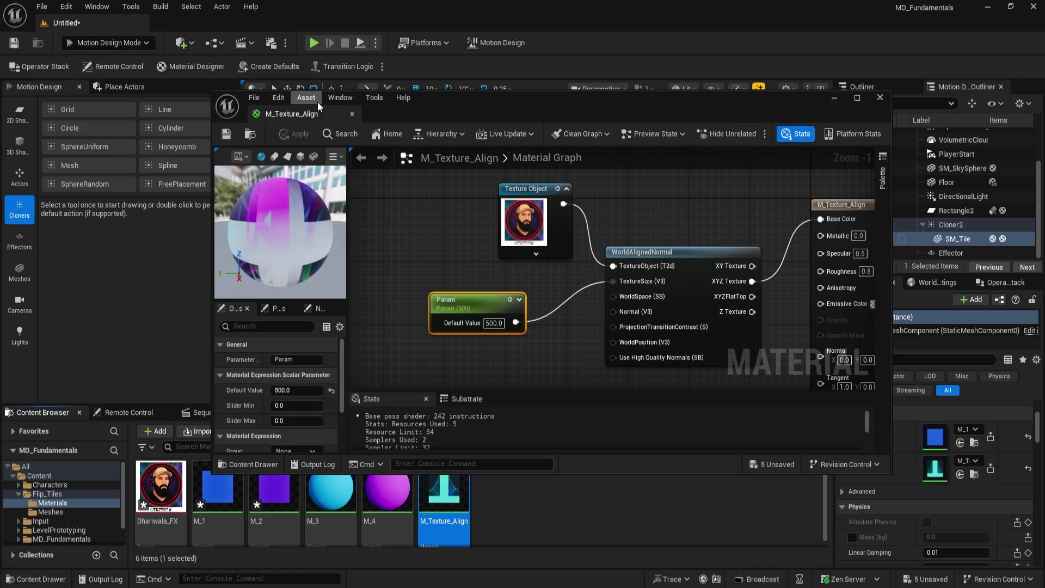
Dock the M_Texture_Align editor in the main window, then return to the level and inspect the texture size on the flipped tiles
left_click_drag(285, 112, 178, 22)
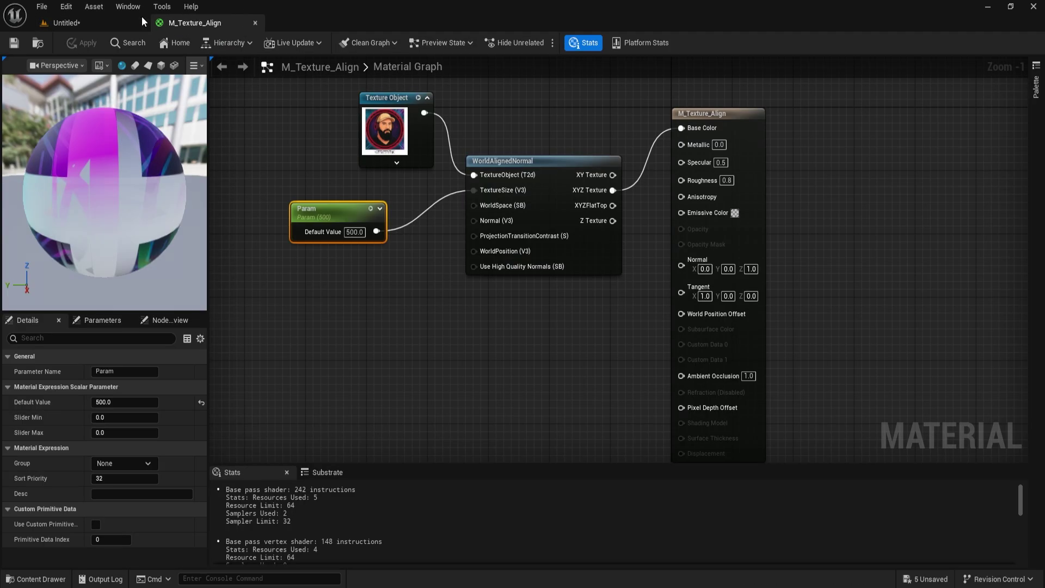
left_click(93, 22)
scroll(650, 280, "down", 10)
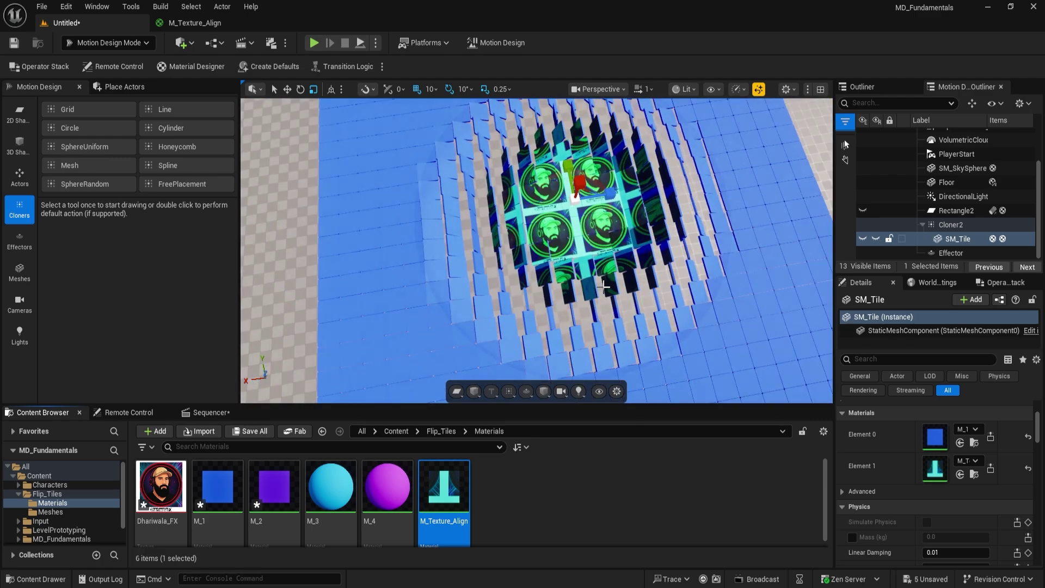
scroll(534, 284, "up", 10)
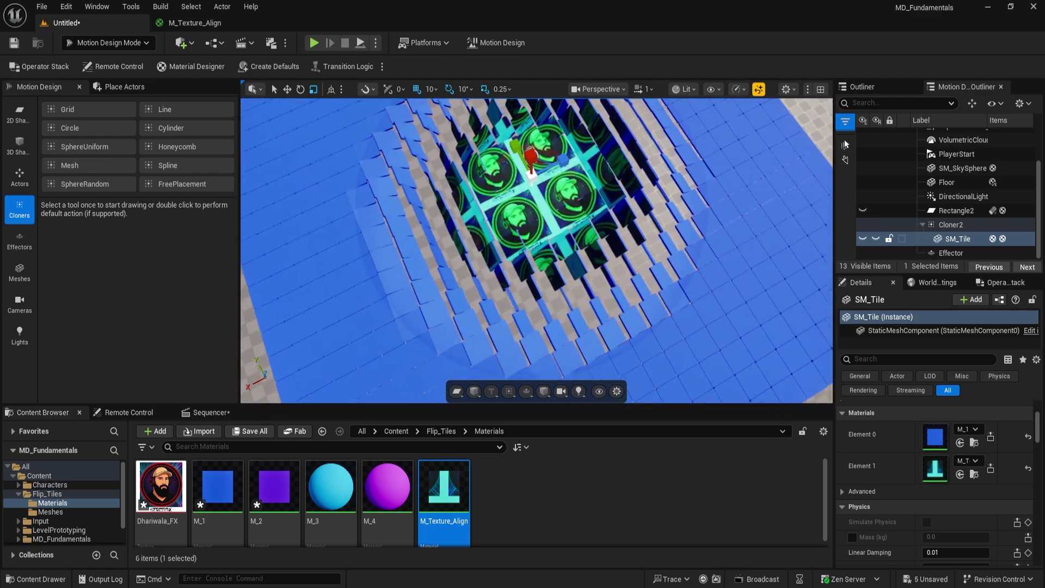
scroll(488, 229, "down", 10)
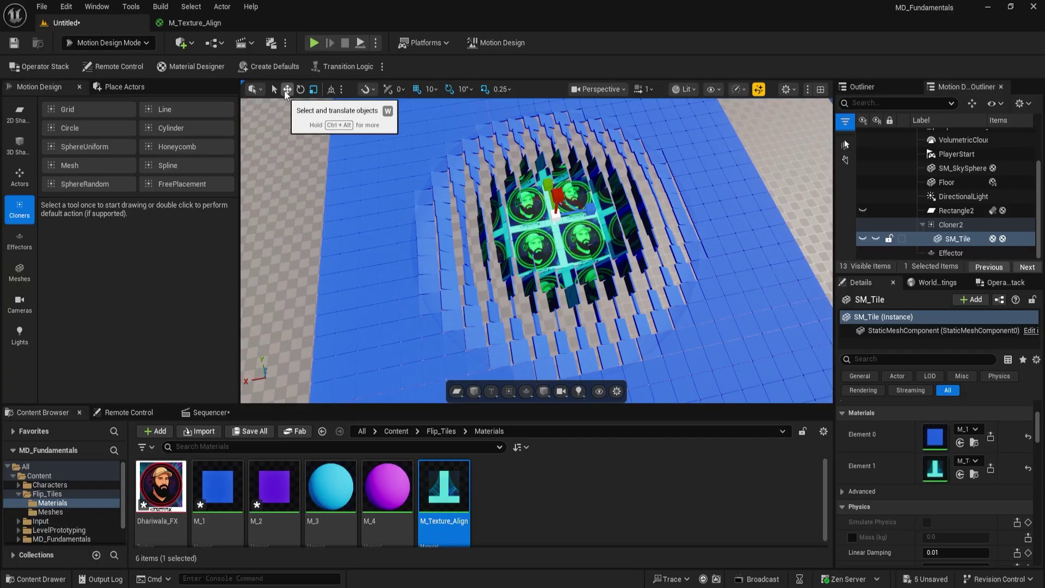
Move the Effector along its X axis across the tile grid and inspect the repeated image on the flipped tiles
left_click(287, 89)
left_click(942, 252)
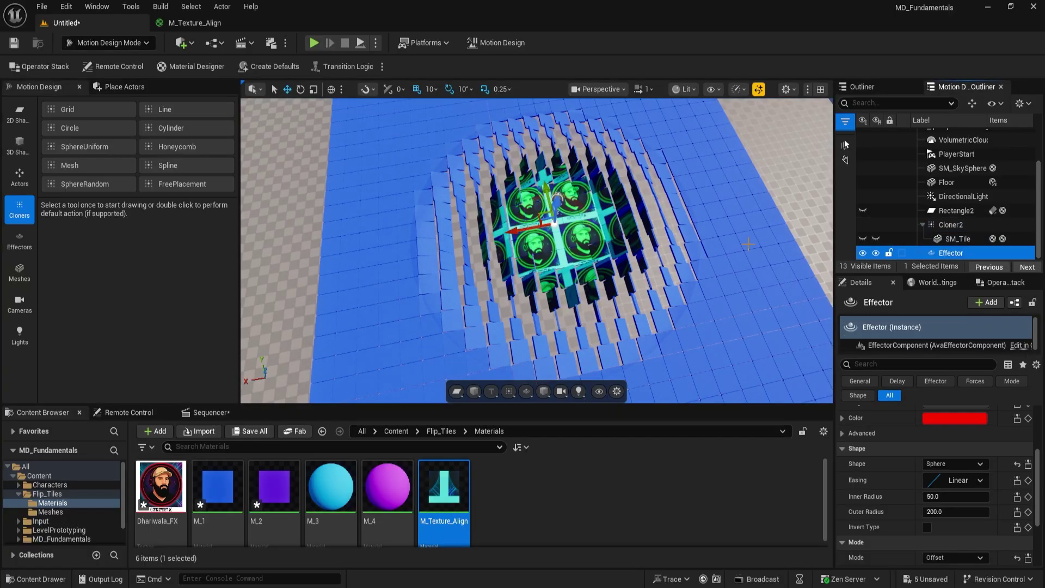
left_click_drag(510, 231, 489, 218)
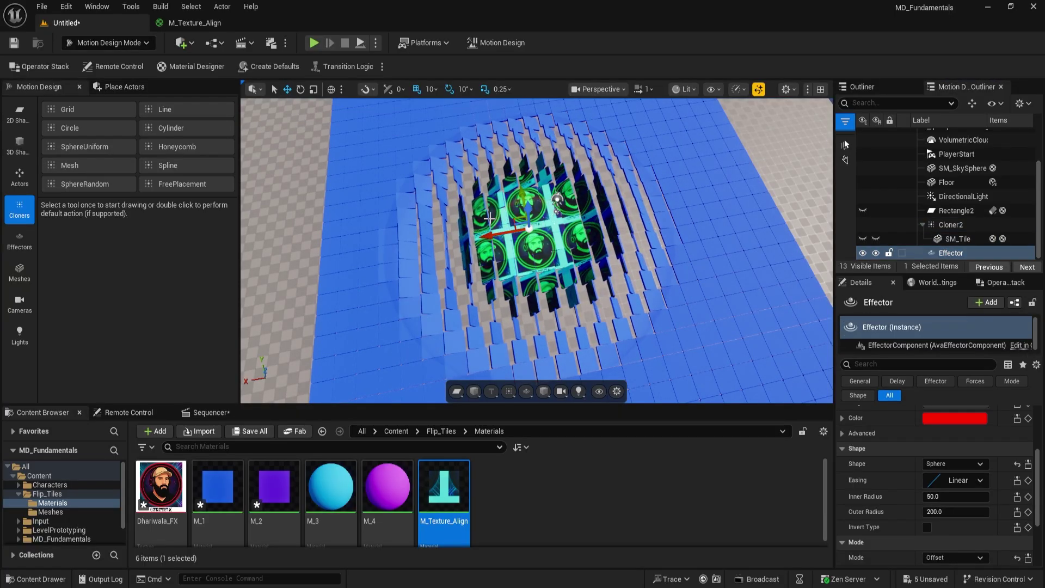
left_click_drag(427, 266, 540, 268, "alt")
scroll(426, 267, "up", 4)
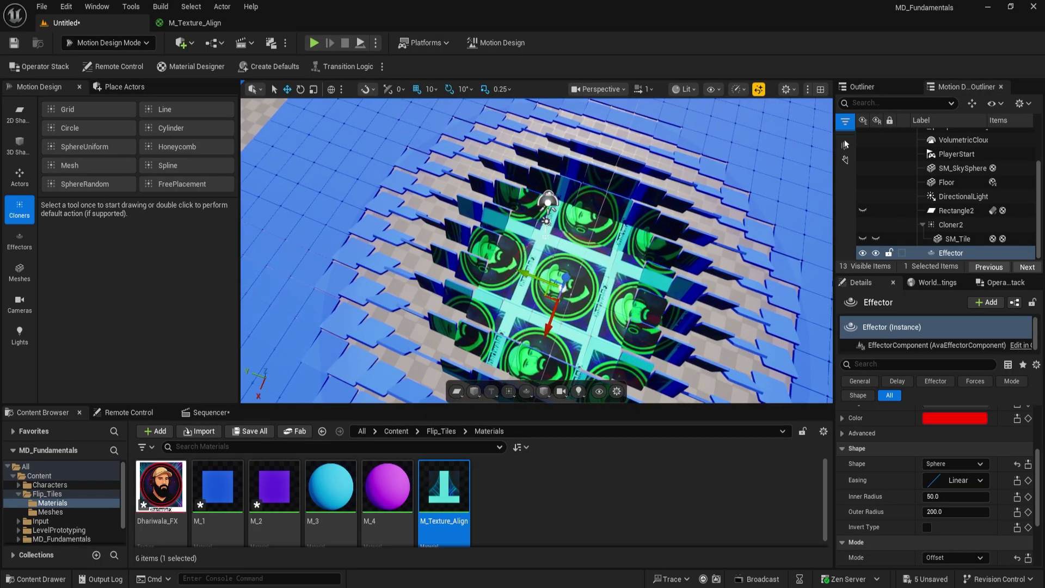
left_click_drag(545, 333, 762, 348)
Set the M_Texture_Align scalar parameter's default value to 1000, save the material and return to the level
left_click(195, 22)
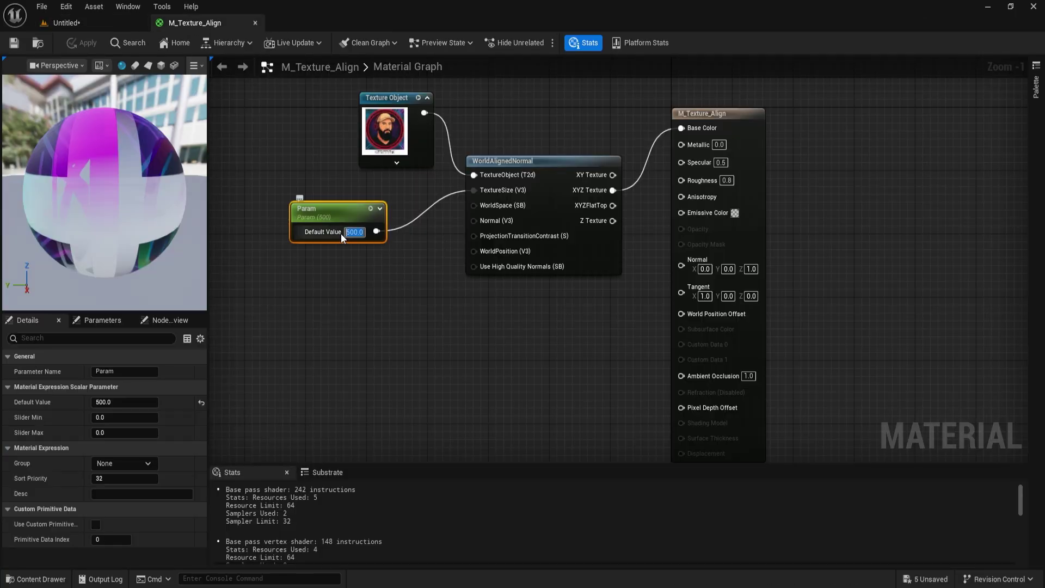
type("1000")
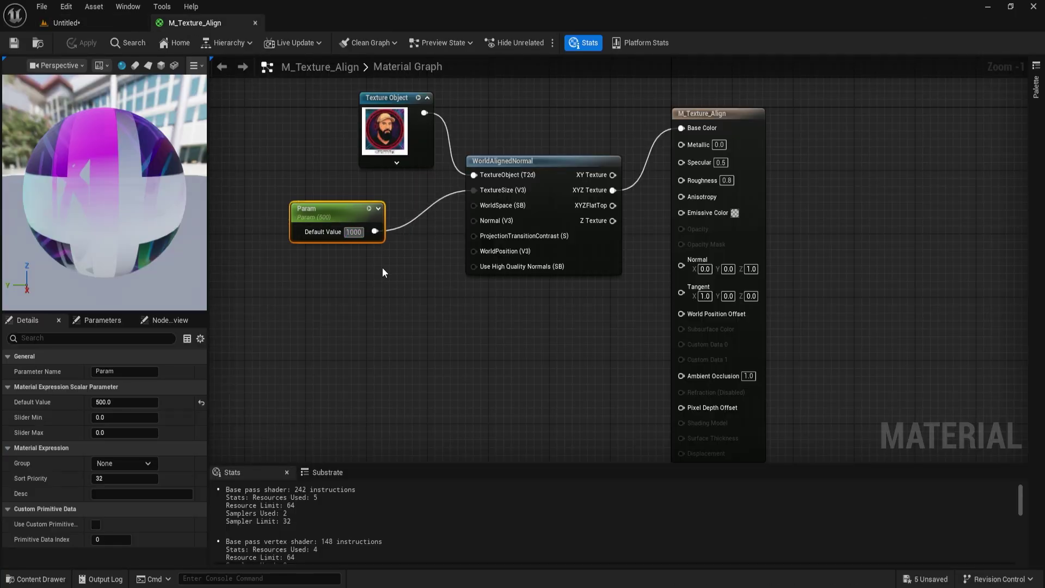
key("Return")
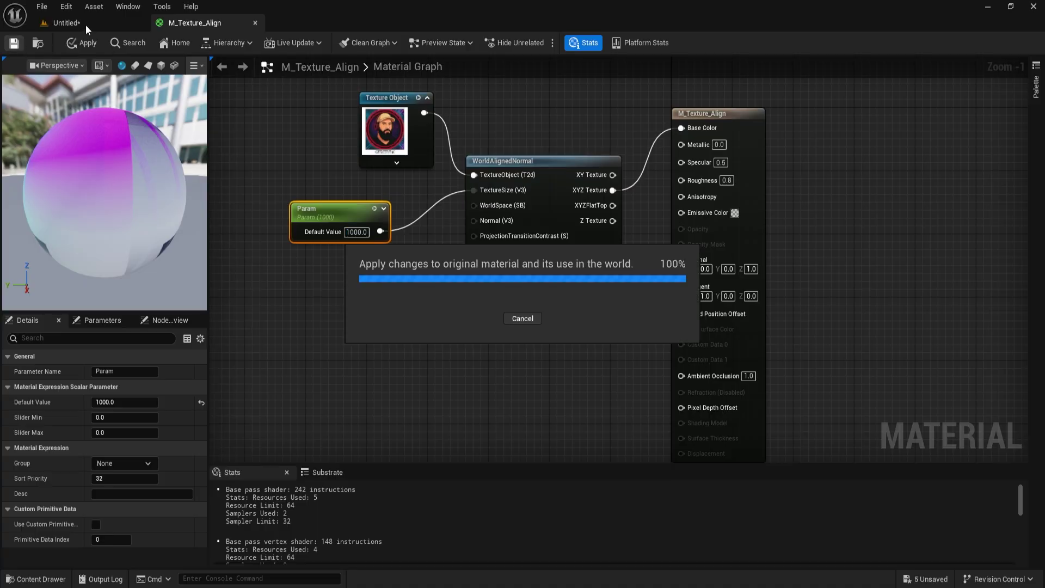
left_click(85, 25)
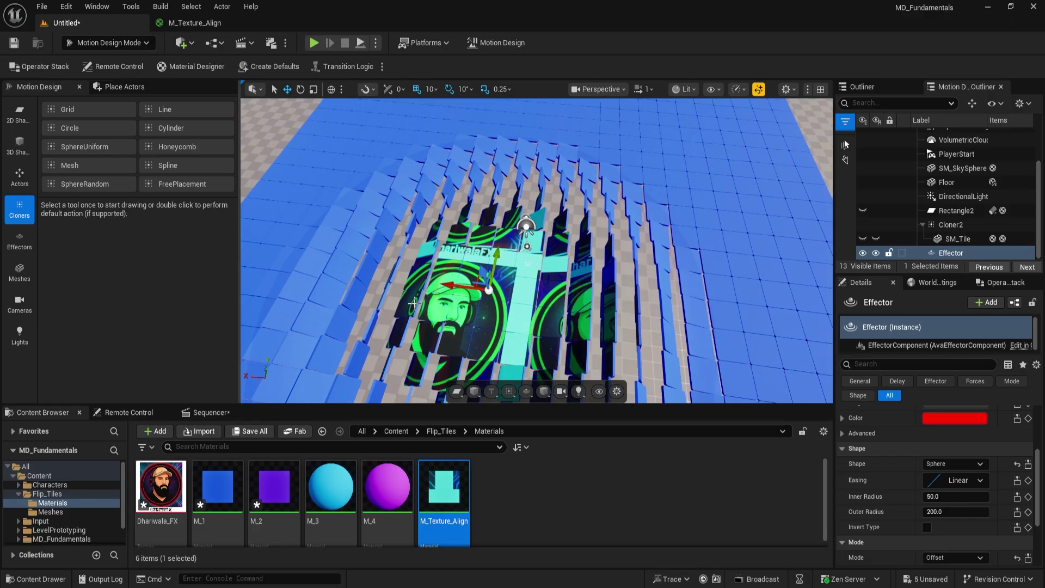
Move the Effector along X and Y to centre it on one complete portrait in the tile grid
right_click_drag(414, 304, 370, 305)
left_click_drag(559, 239, 526, 244)
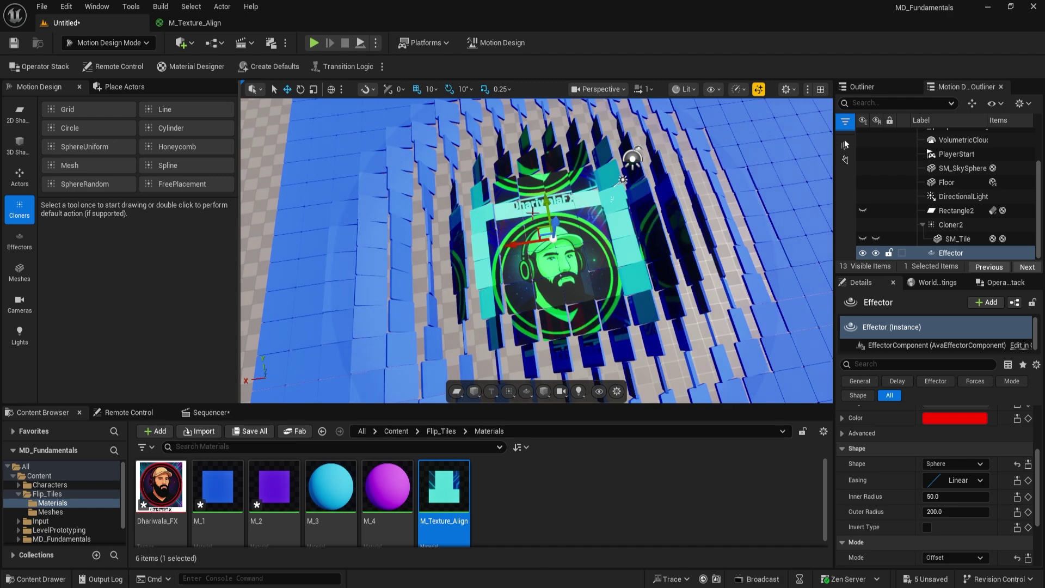
left_click_drag(542, 195, 531, 251)
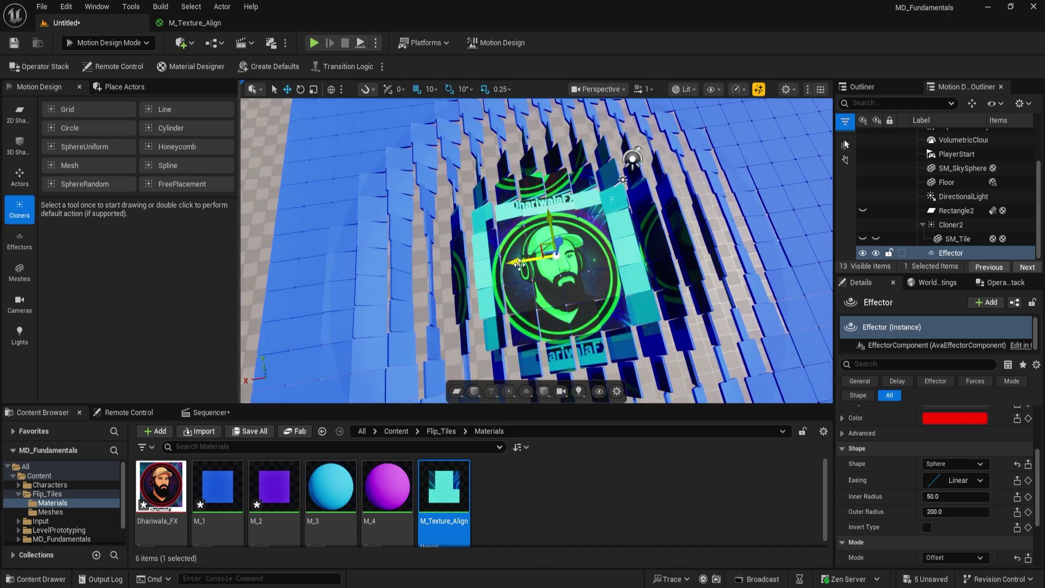
right_click_drag(518, 264, 519, 264)
right_click_drag(536, 214, 459, 287)
left_click_drag(427, 262, 434, 261)
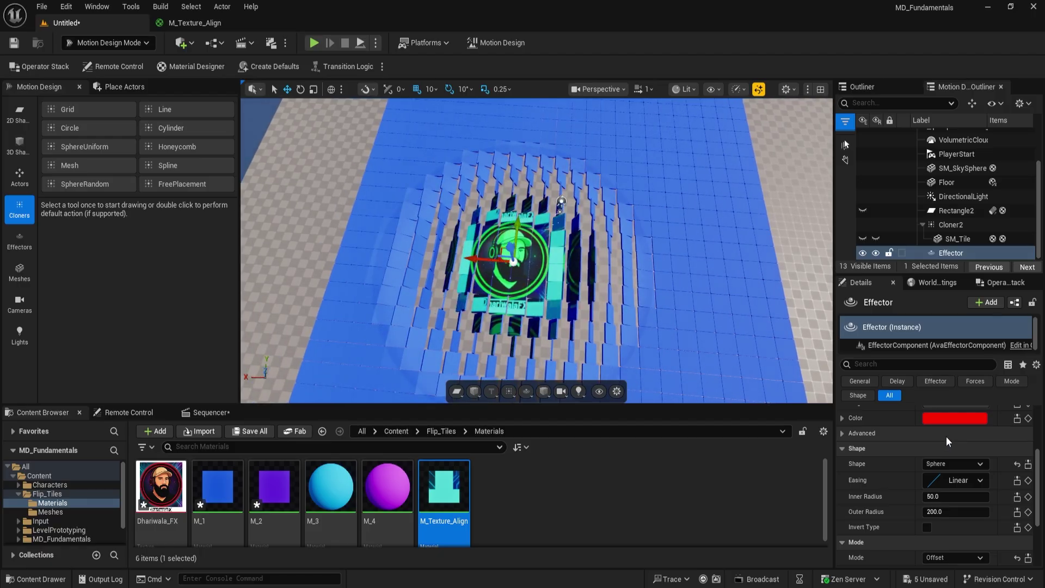
Set Cloner2's Count X and Count Y to 40
left_click(951, 225)
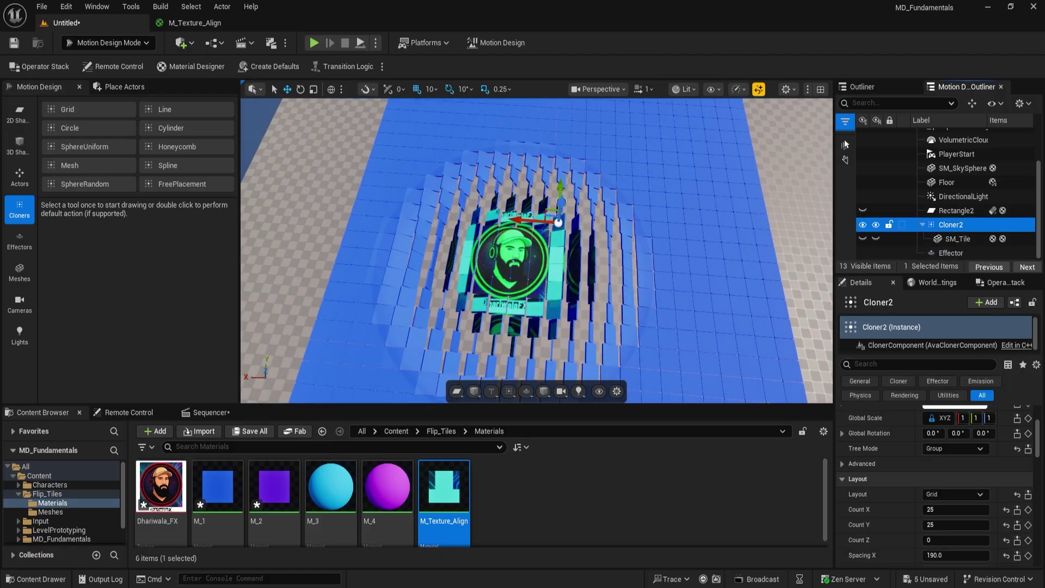
left_click(948, 509)
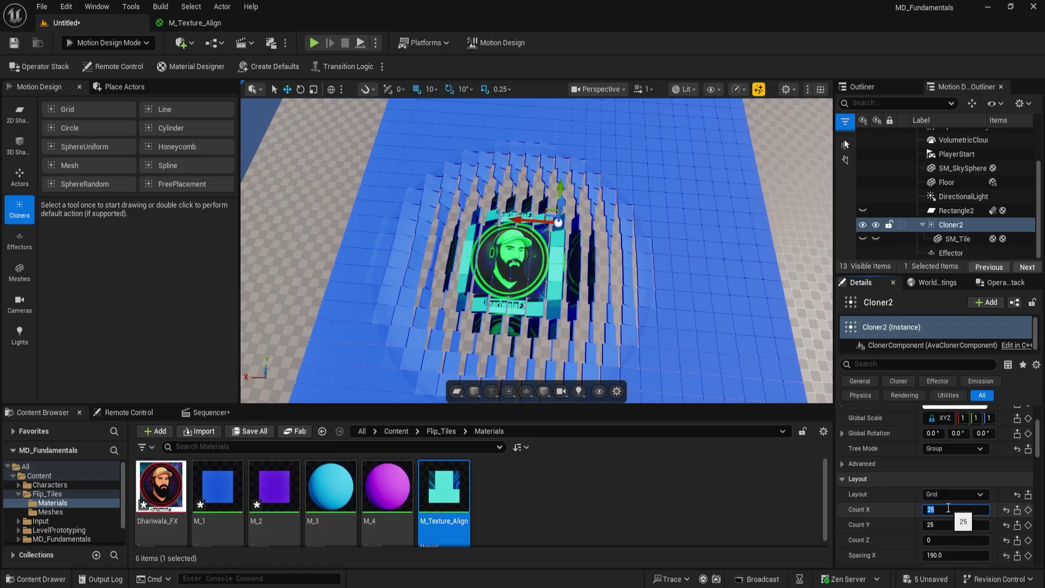
type("40")
key("Return")
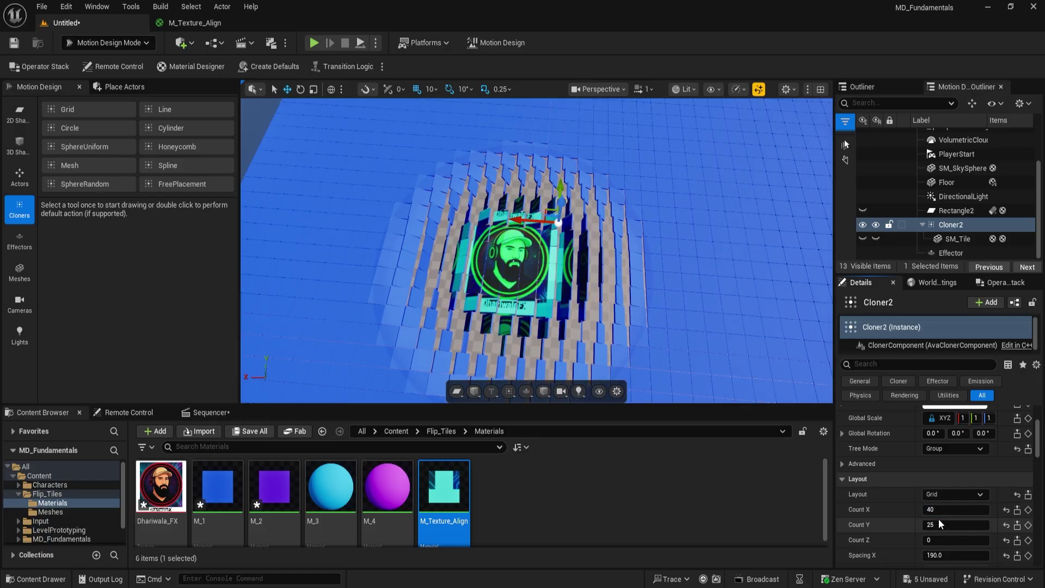
left_click(938, 522)
key("Return")
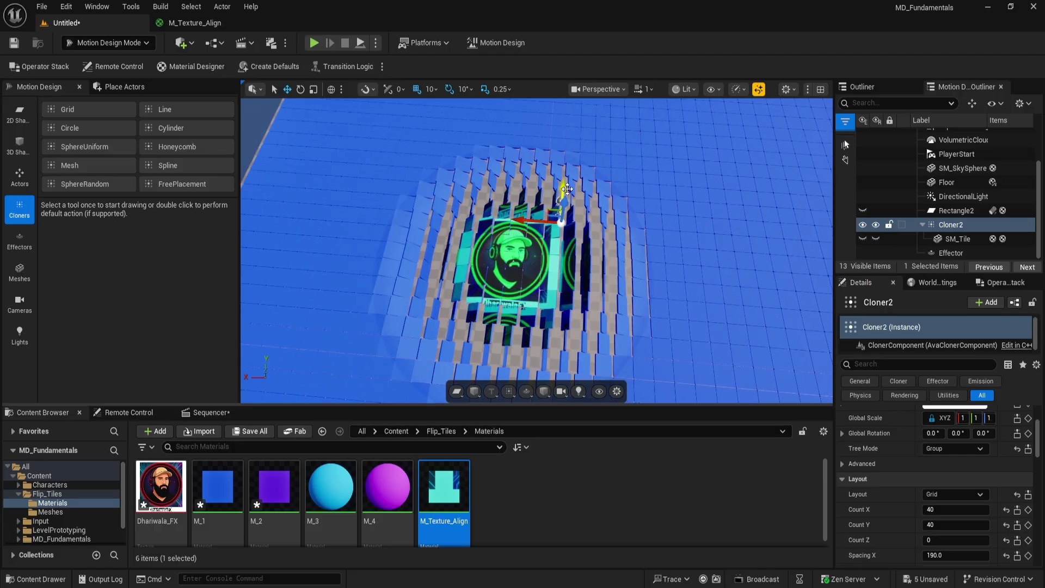
Shift Cloner2 along its Y and X axes to line the tile grid up with the portrait
left_click_drag(566, 189, 563, 207)
right_click_drag(527, 253, 506, 251)
left_click_drag(531, 247, 506, 243)
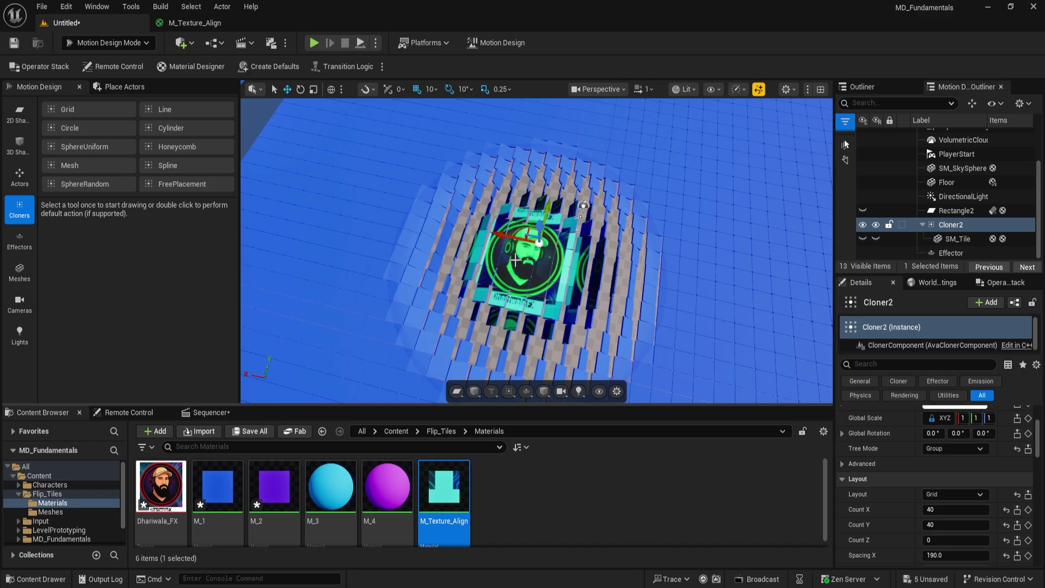
Scale up the Effector so that it flips a wider circle of tiles around the portrait
left_click(949, 253)
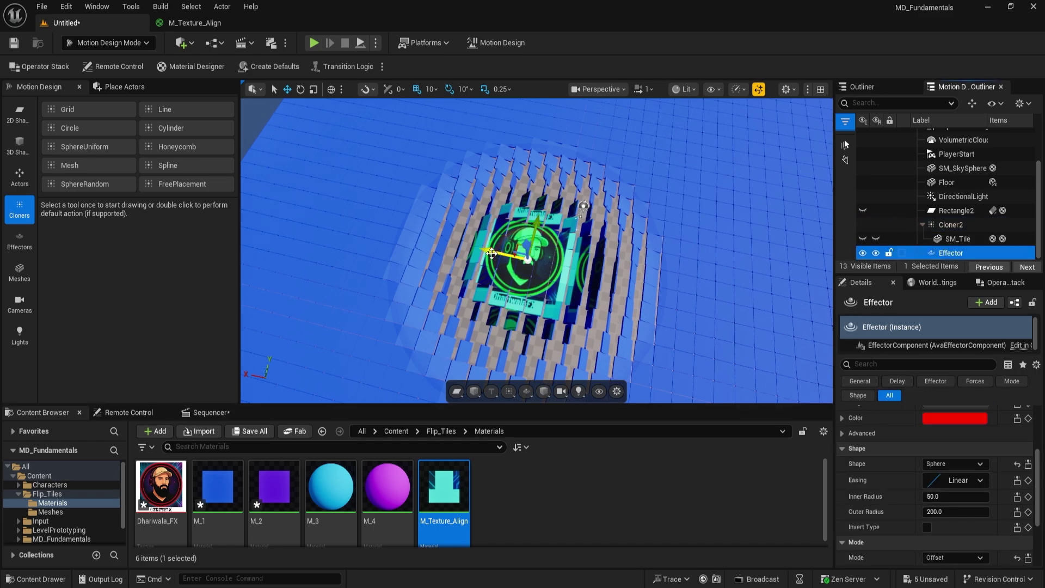
right_click_drag(491, 253, 341, 104)
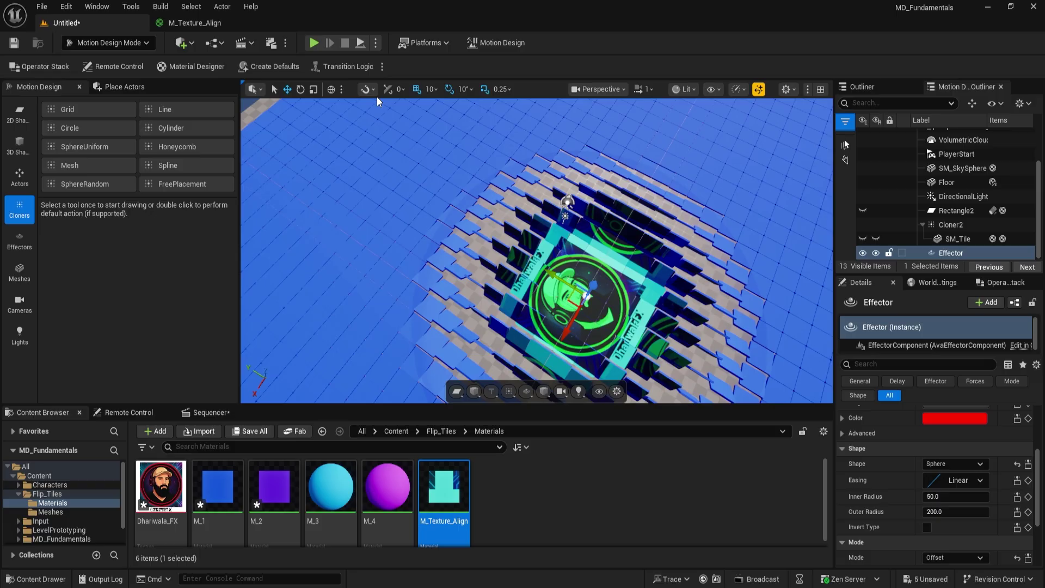
left_click(313, 89)
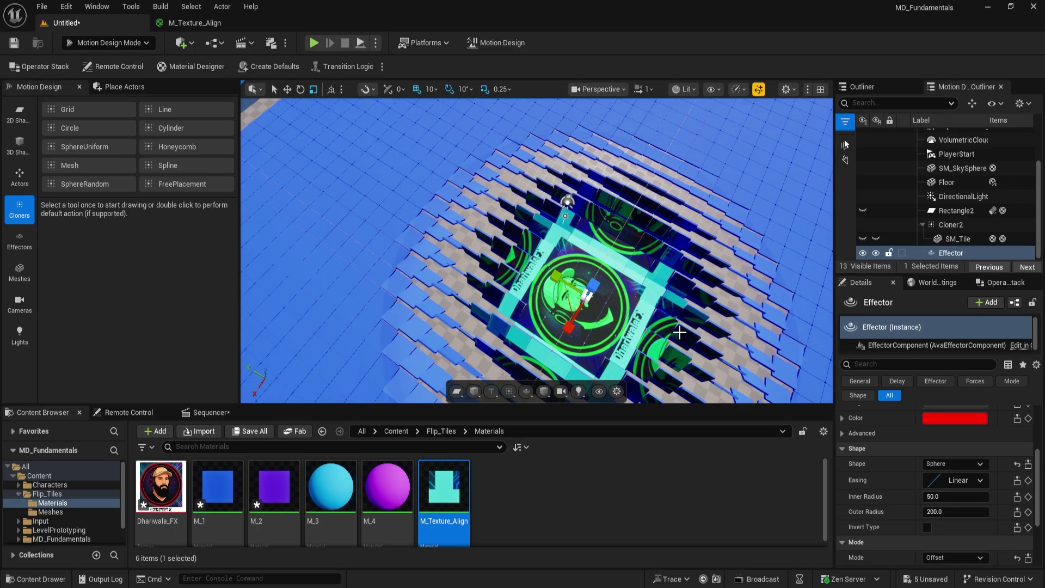
right_click_drag(589, 312, 489, 357)
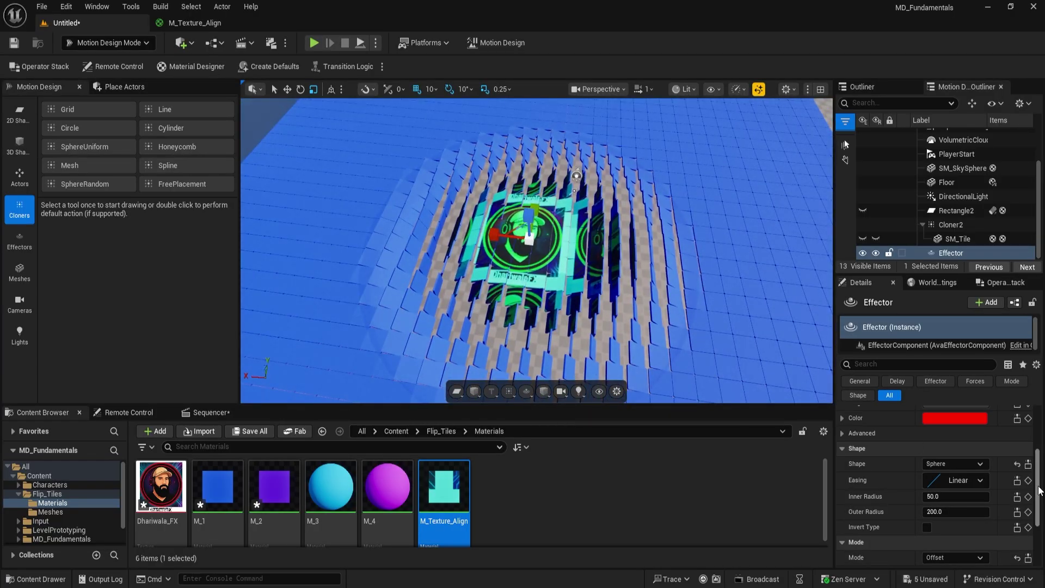
Duplicate SM_Tile twice inside Cloner2
left_click(953, 238)
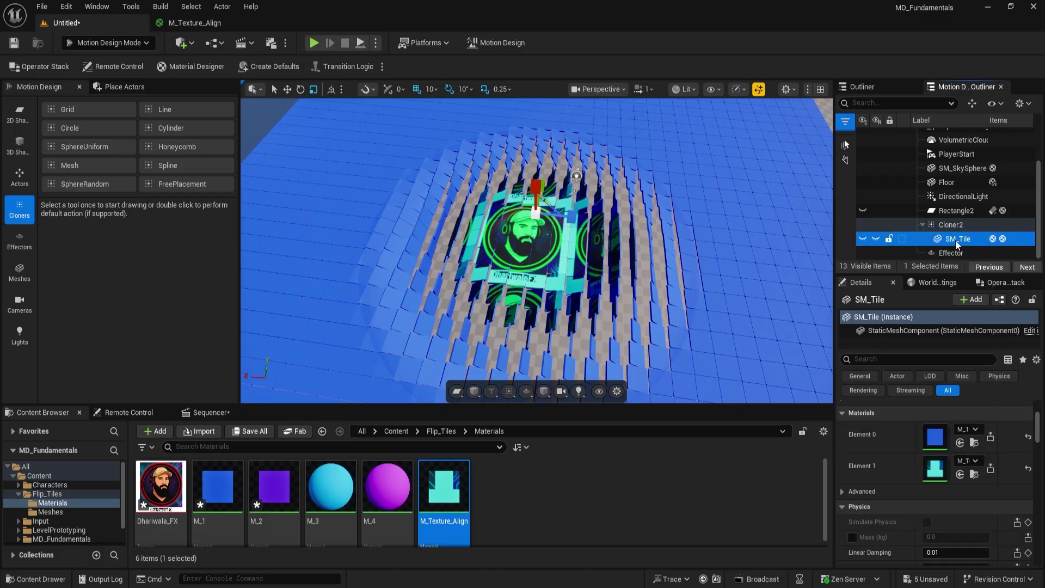
key("ctrl+d")
key("ctrl+d")
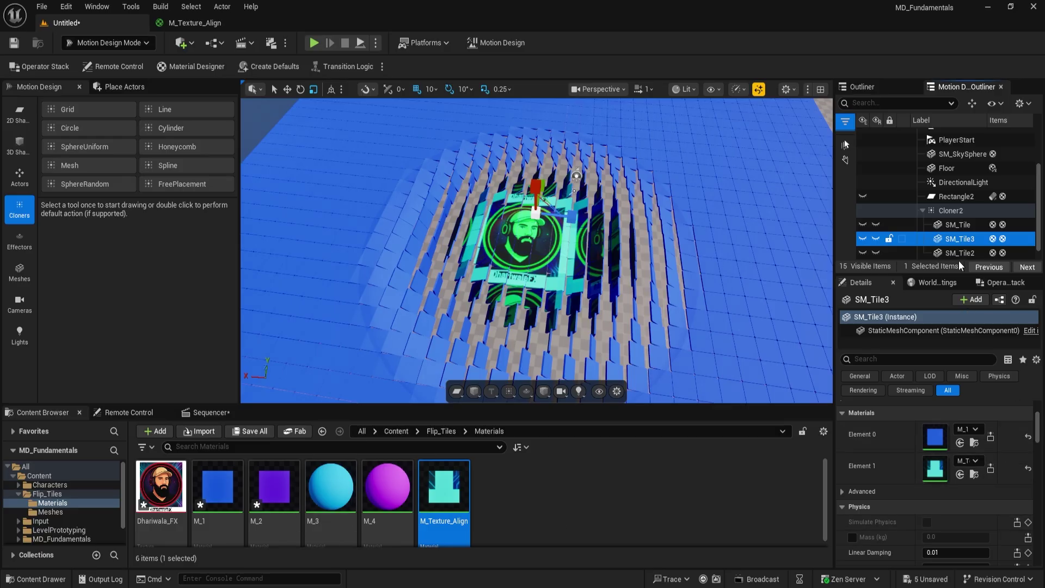
Assign M_3 to Element 1 of SM_Tile3 and M_4 to Element 1 of SM_Tile2
left_click(1038, 430)
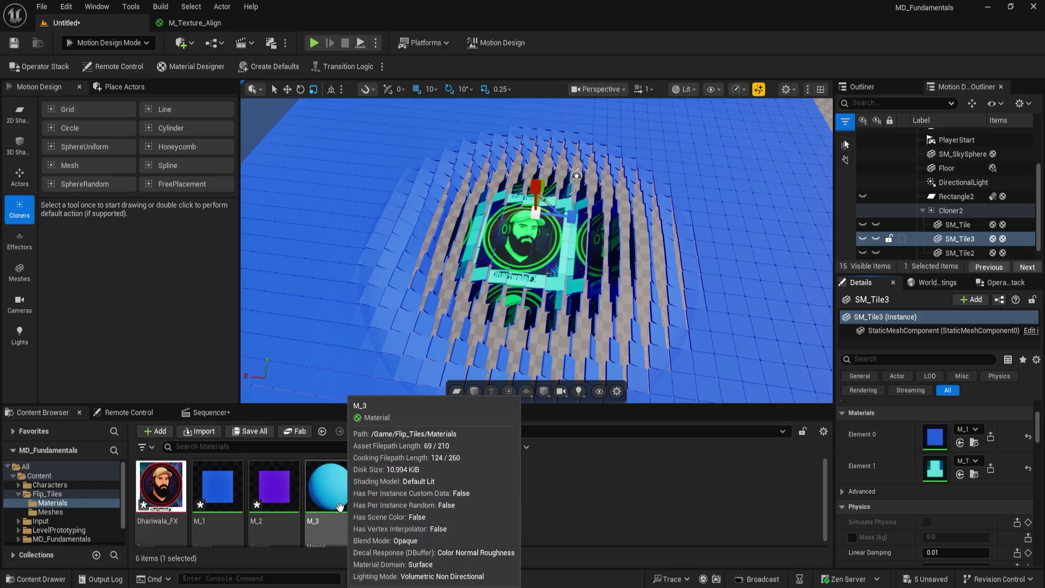
left_click_drag(339, 507, 934, 469)
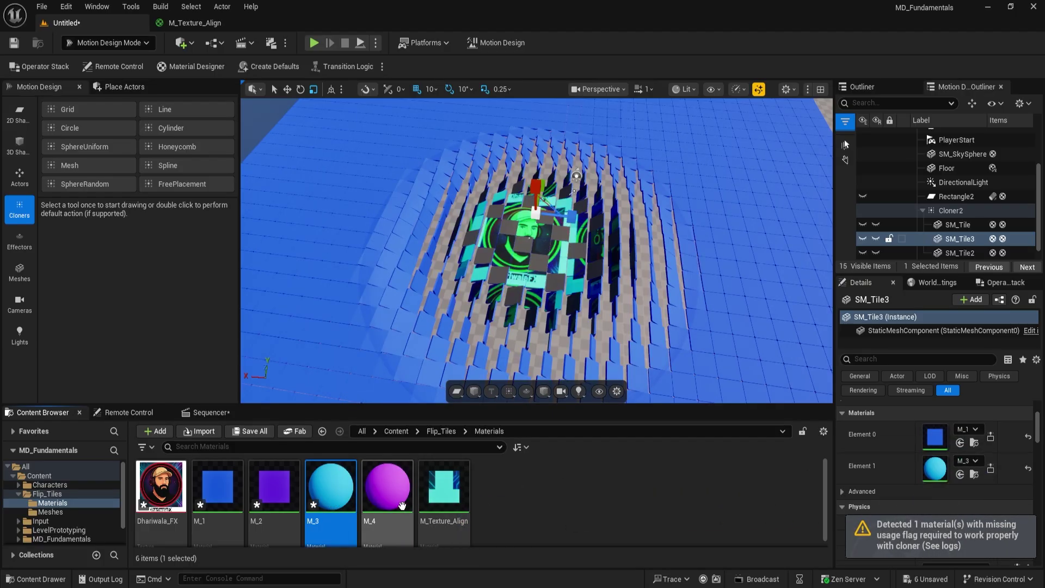
left_click(954, 253)
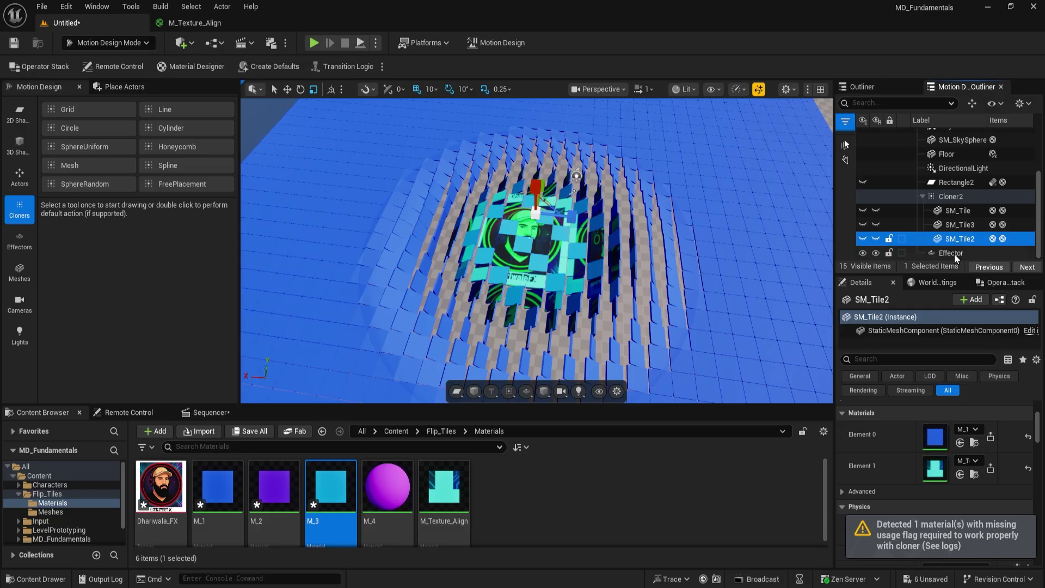
left_click_drag(387, 486, 935, 472)
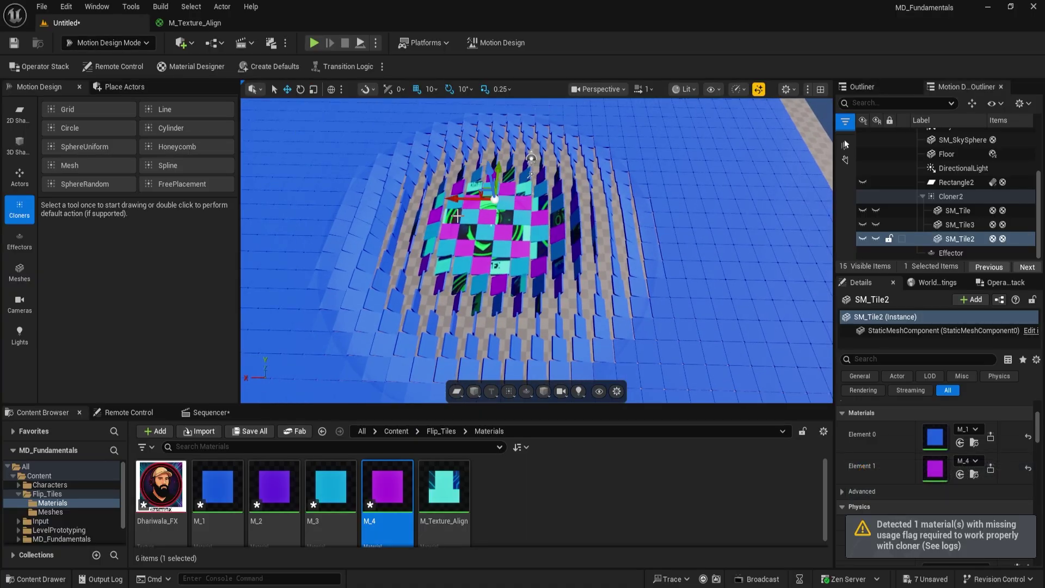
Scale up the Effector along X and Y so that it flips most of the tile grid
left_click(958, 253)
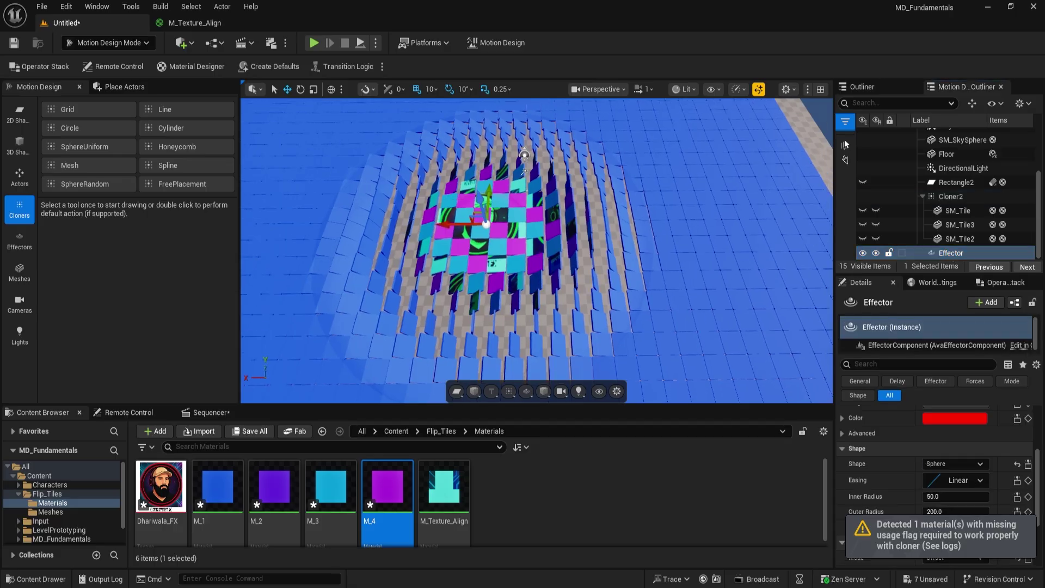
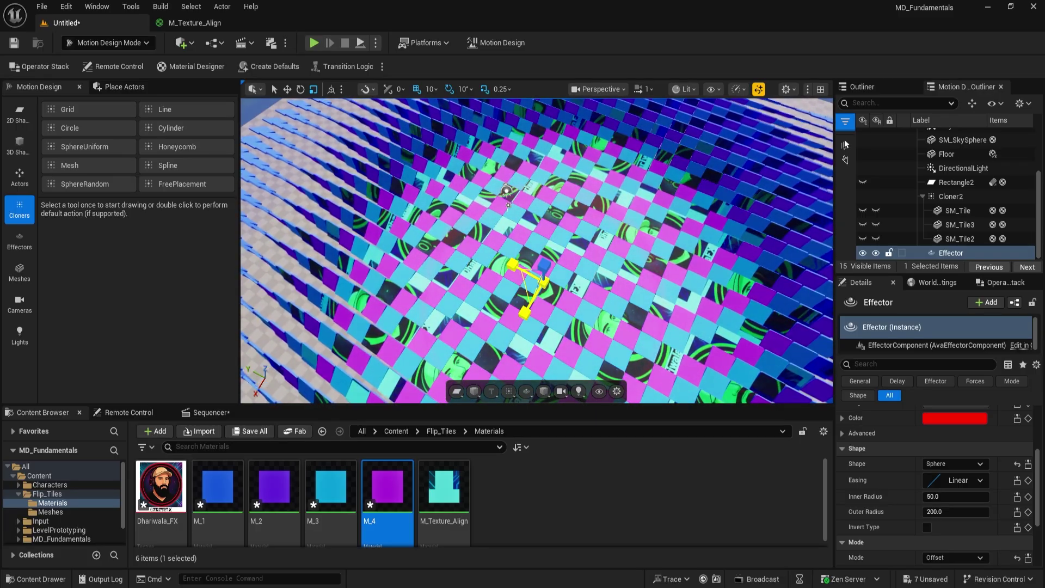
Set Cloner2's Mesh Render Mode to Random
left_click(949, 197)
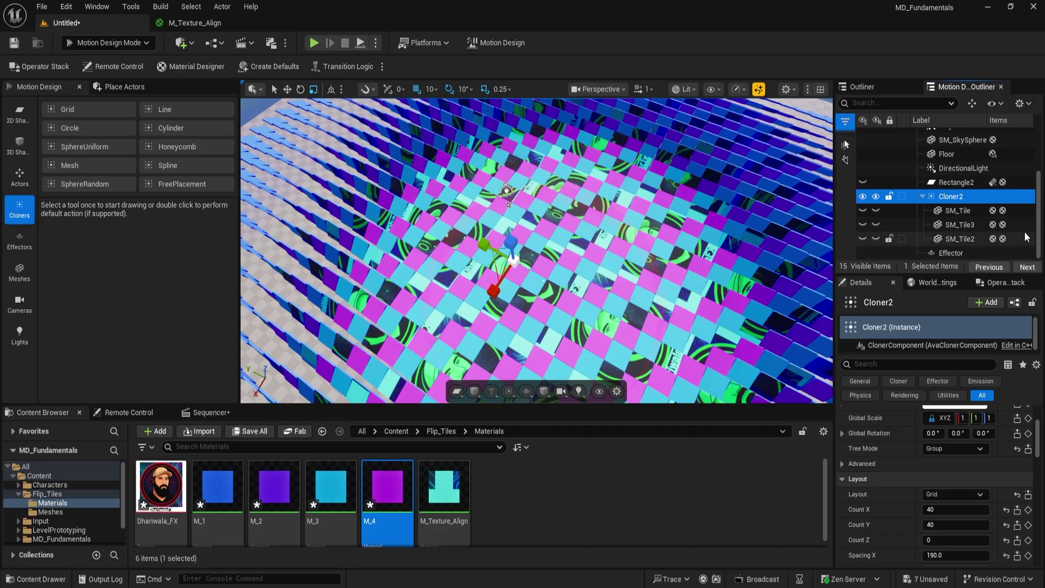
scroll(926, 531, "down", 6)
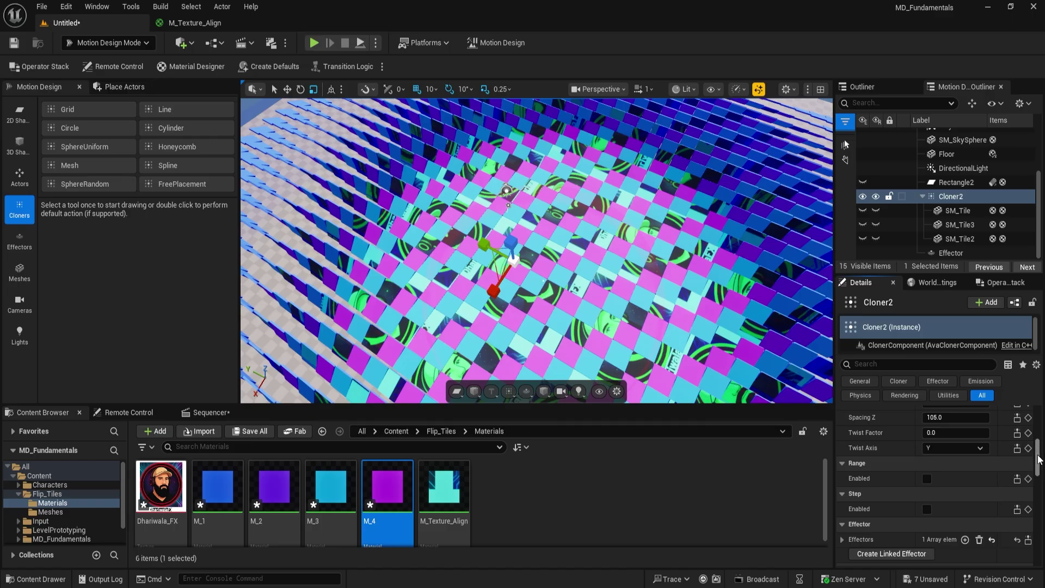
left_click_drag(1037, 451, 1044, 512)
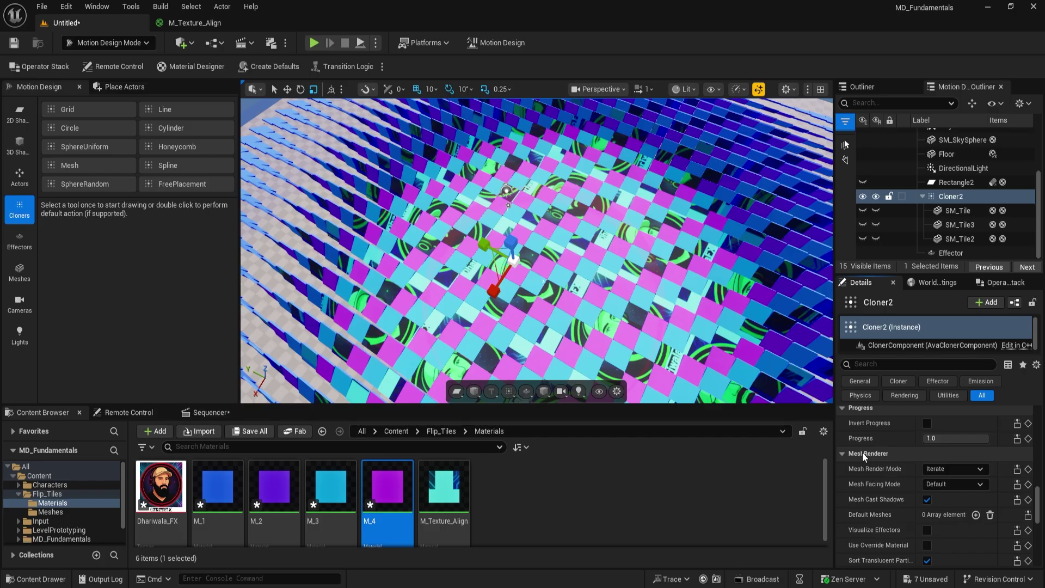
left_click(964, 468)
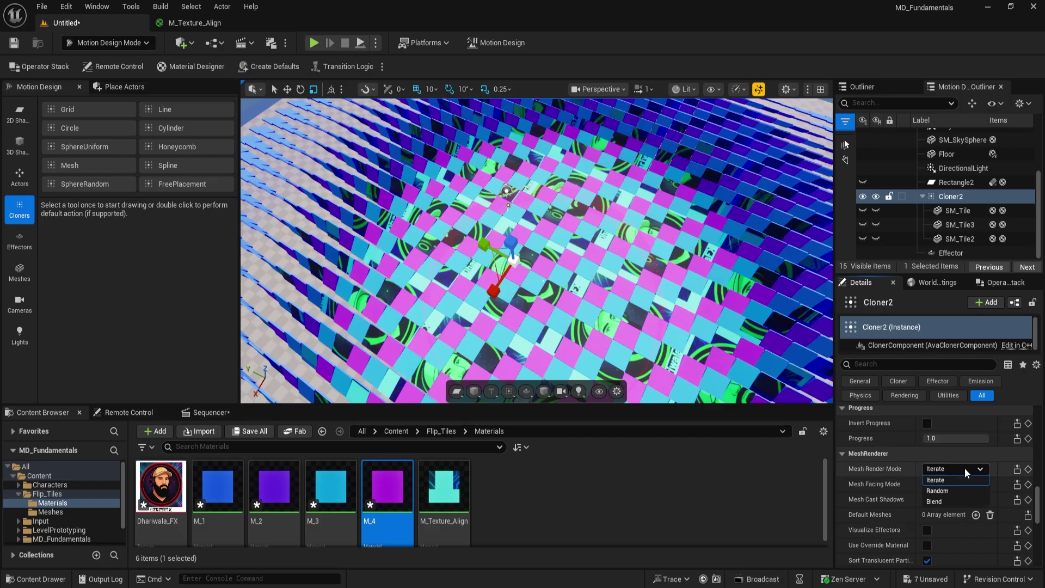
left_click(942, 491)
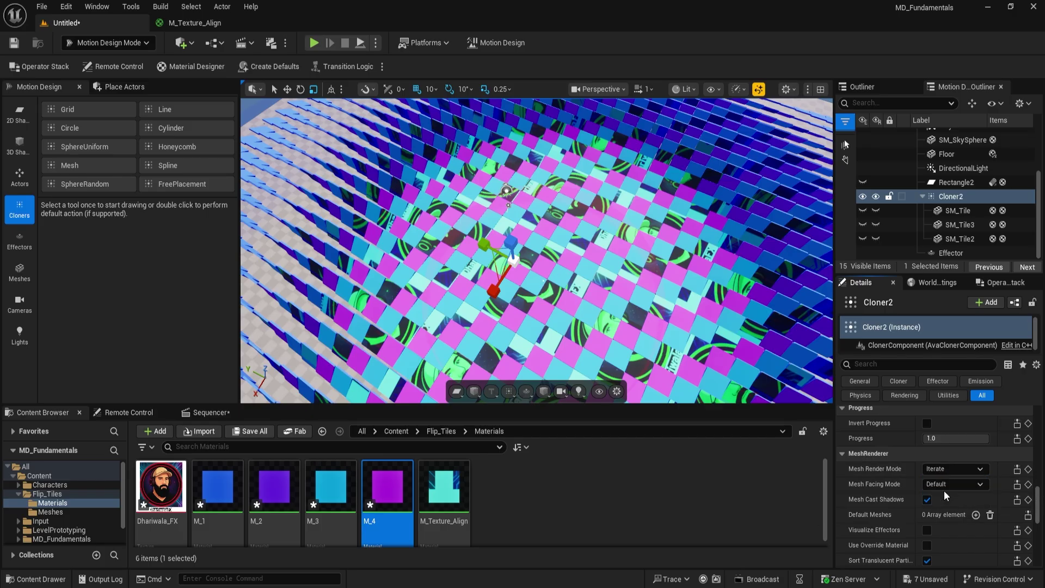
left_click(859, 345)
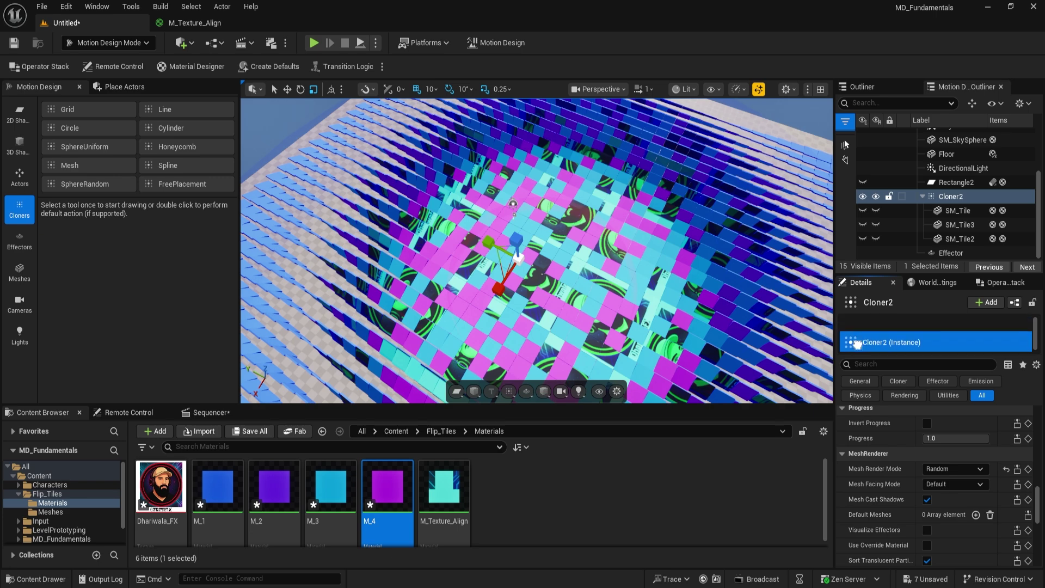
scroll(871, 343, "down", 1)
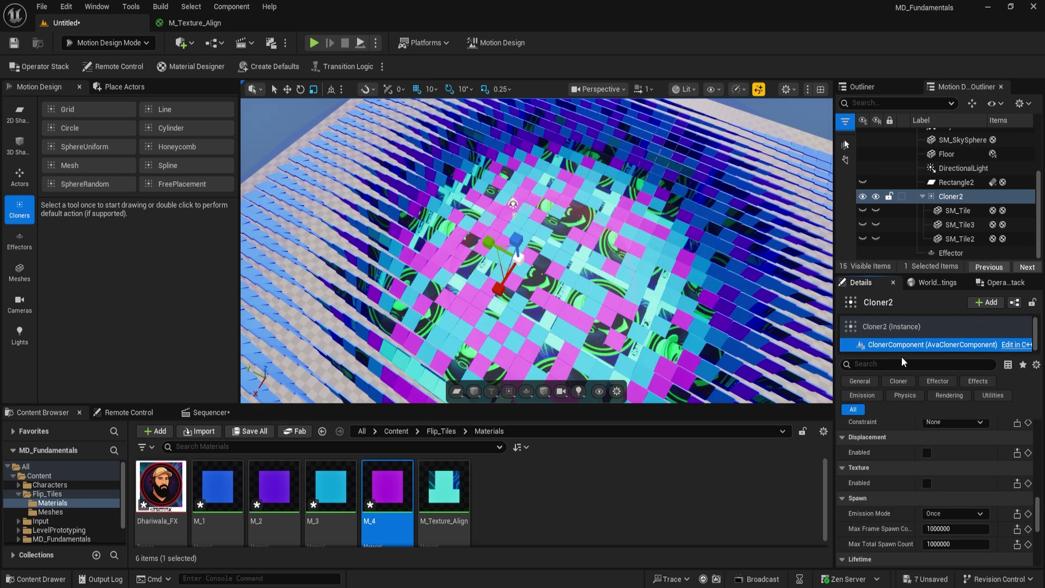
key("ctrl+z")
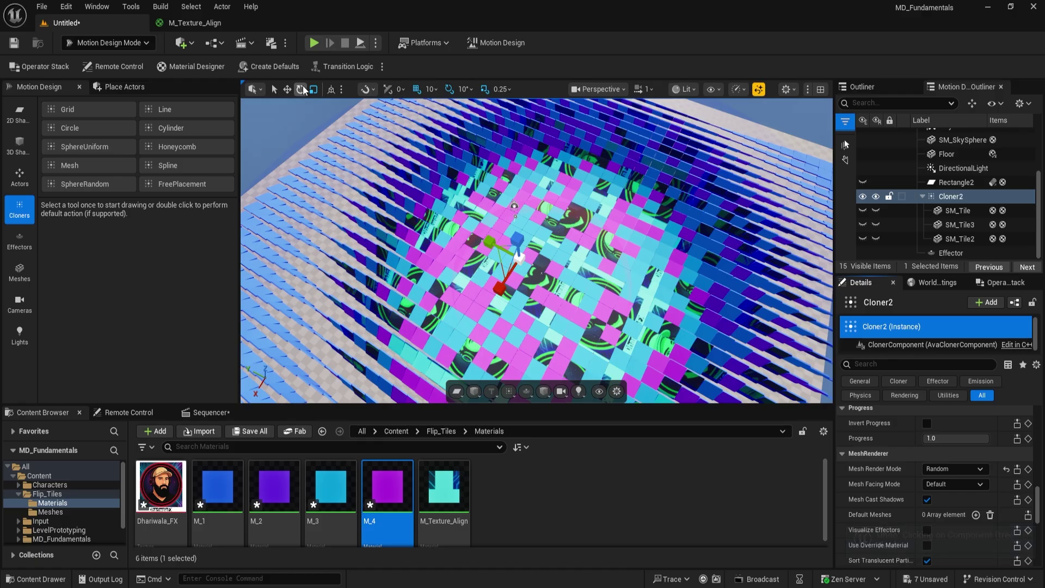
Try moving the Effector along its X axis over the randomised tiles
left_click(287, 88)
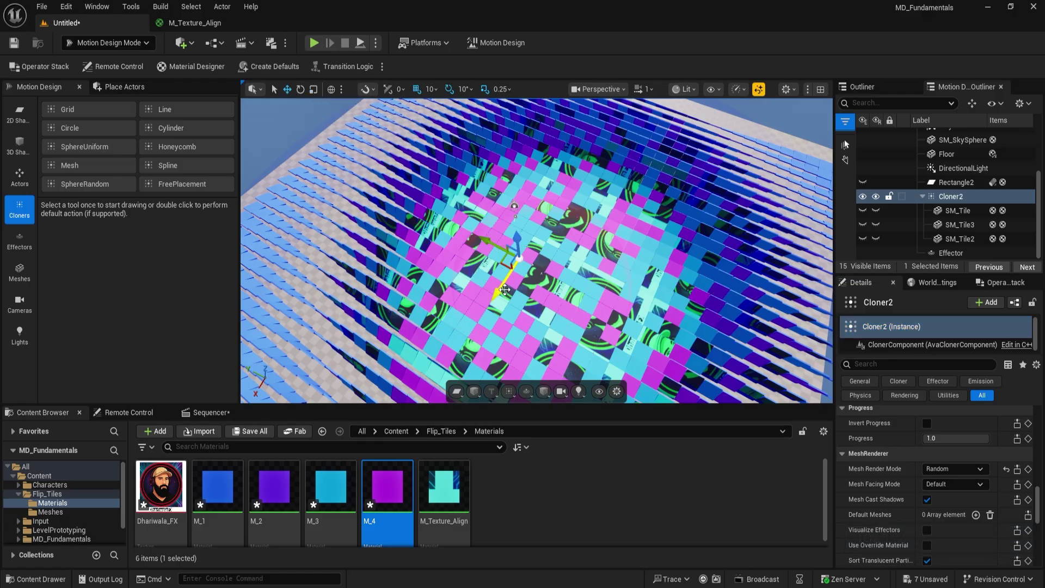
left_click(943, 251)
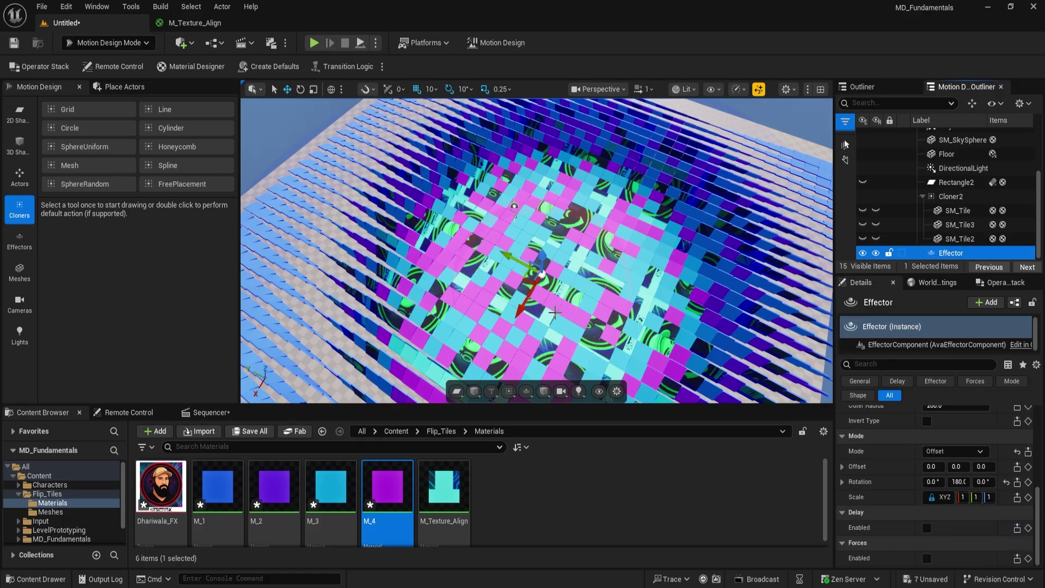
left_click_drag(521, 312, 579, 354)
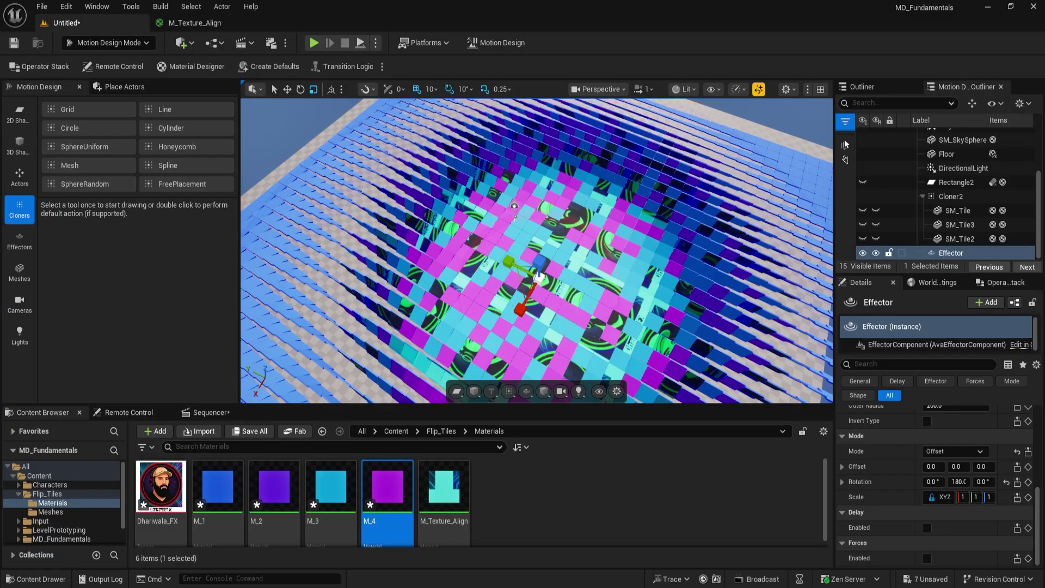
scroll(1039, 494, "up", 3)
left_click_drag(1041, 494, 1043, 446)
Assign M_4 to Element 0 and M_Texture_Align to Element 1 of SM_Tile2
left_click(960, 240)
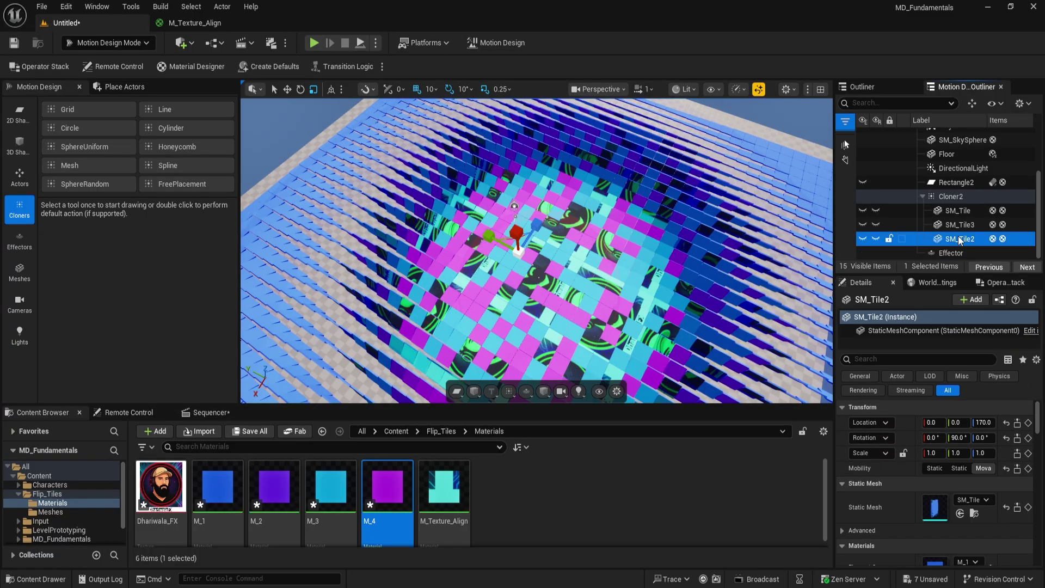
left_click(1038, 437)
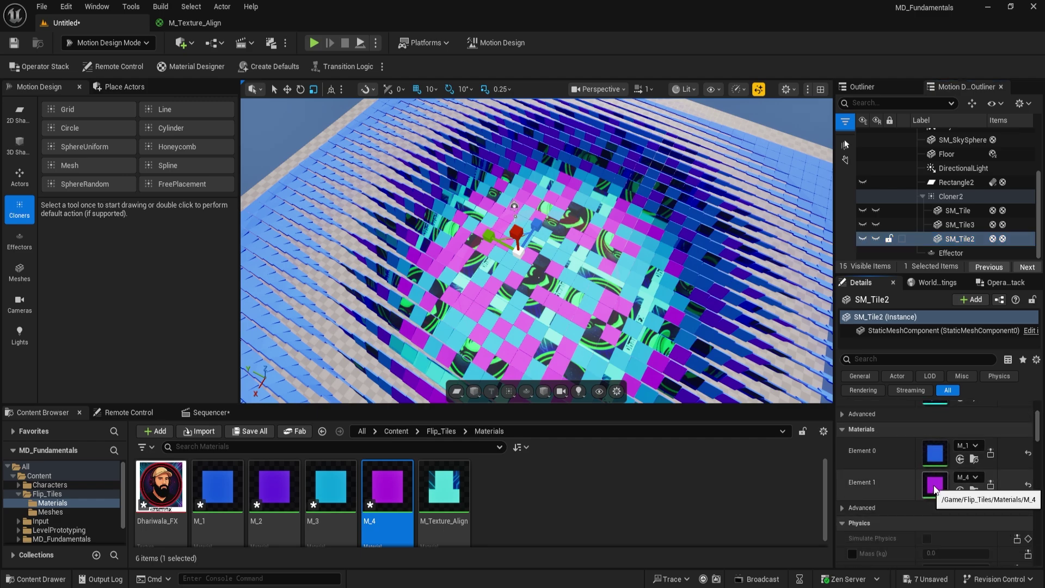
left_click_drag(387, 487, 935, 460)
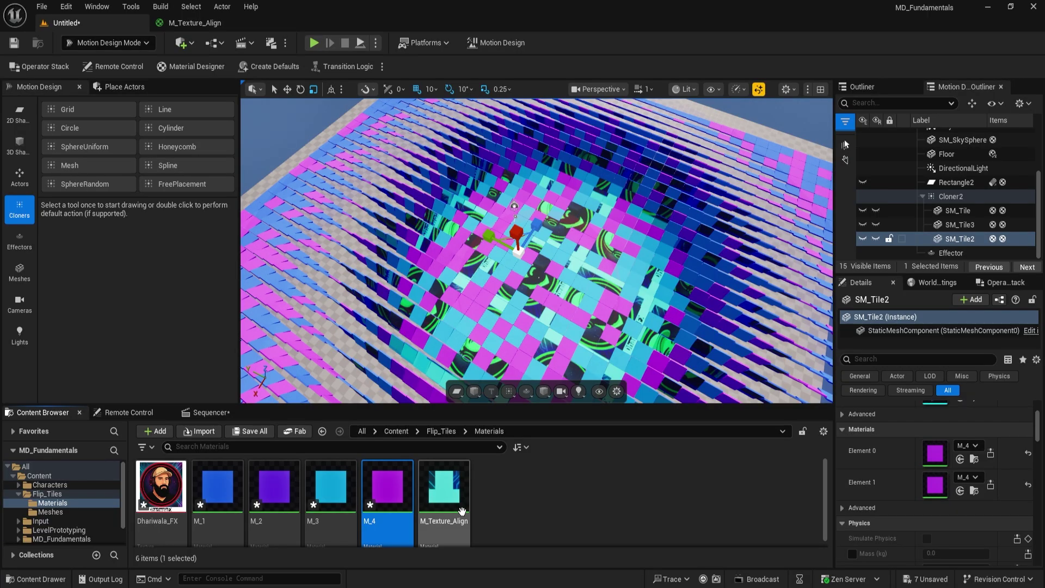
left_click_drag(444, 488, 935, 491)
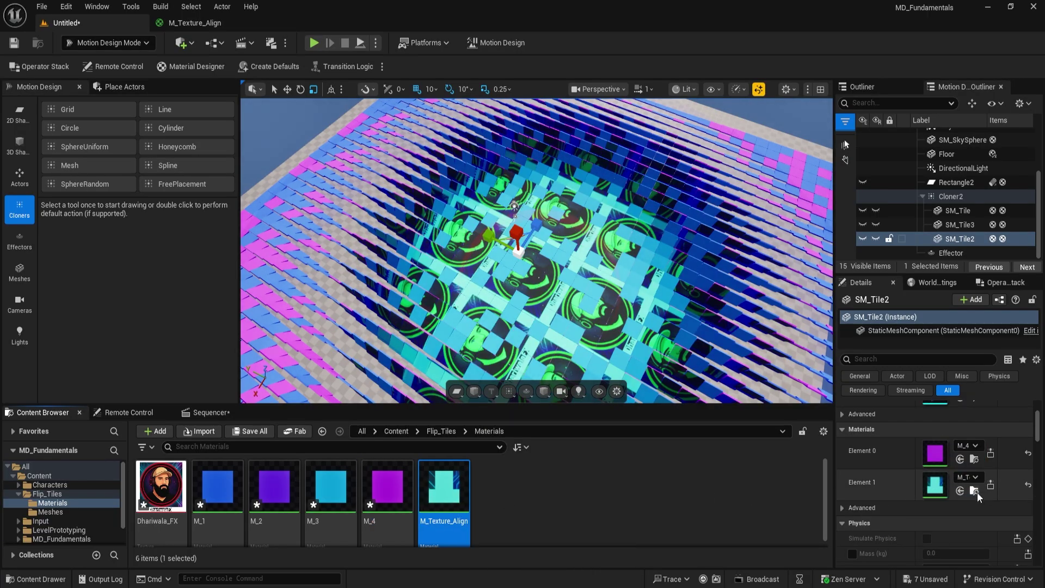
Assign M_Texture_Align to Element 1 and M_3 to Element 0 of SM_Tile3
left_click(953, 225)
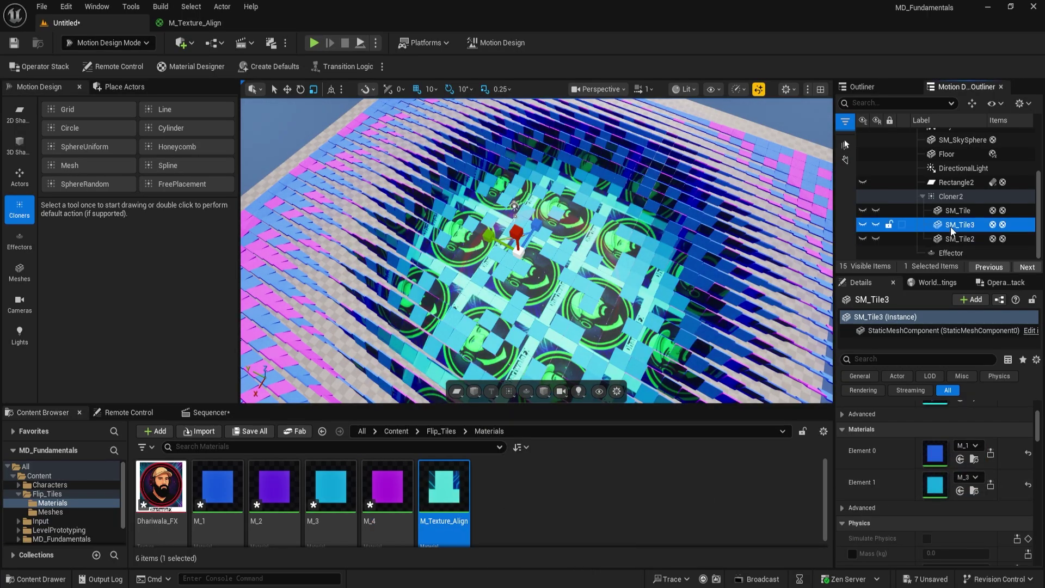
left_click_drag(557, 496, 942, 492)
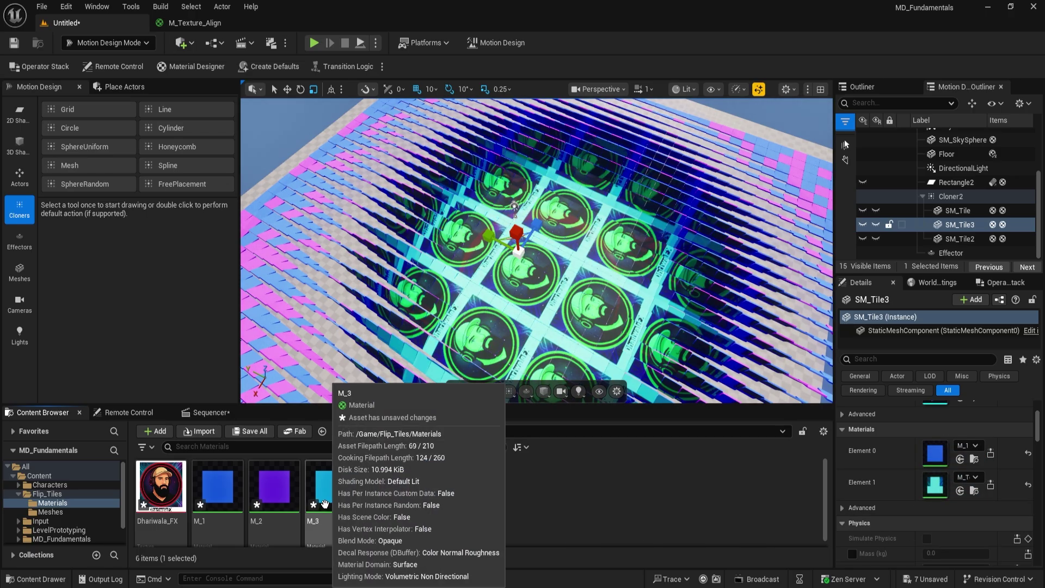
left_click_drag(331, 488, 883, 464)
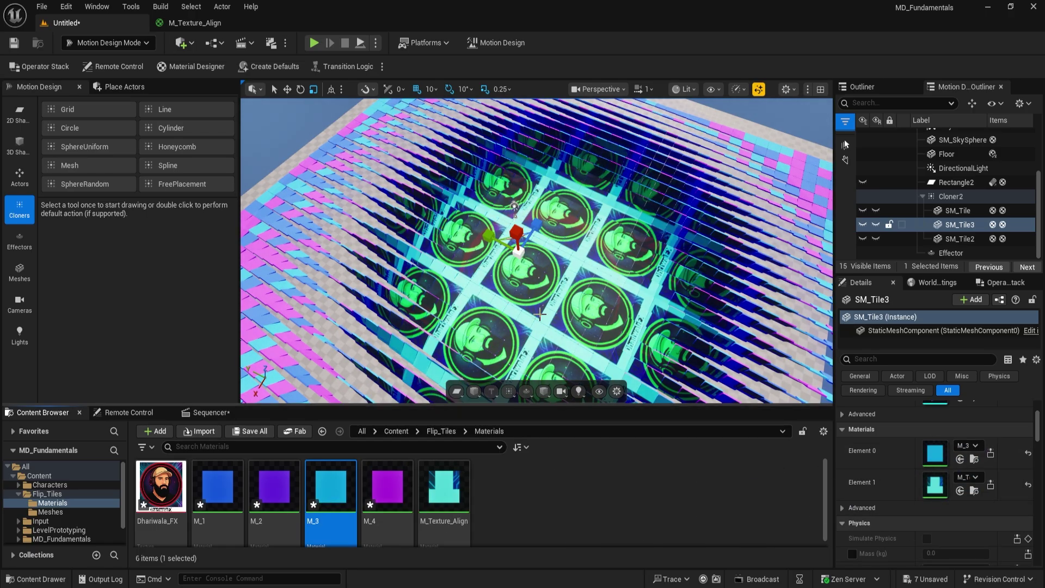
Try scaling the Effector along its Y axis, and undo the change
right_click_drag(536, 251, 633, 296)
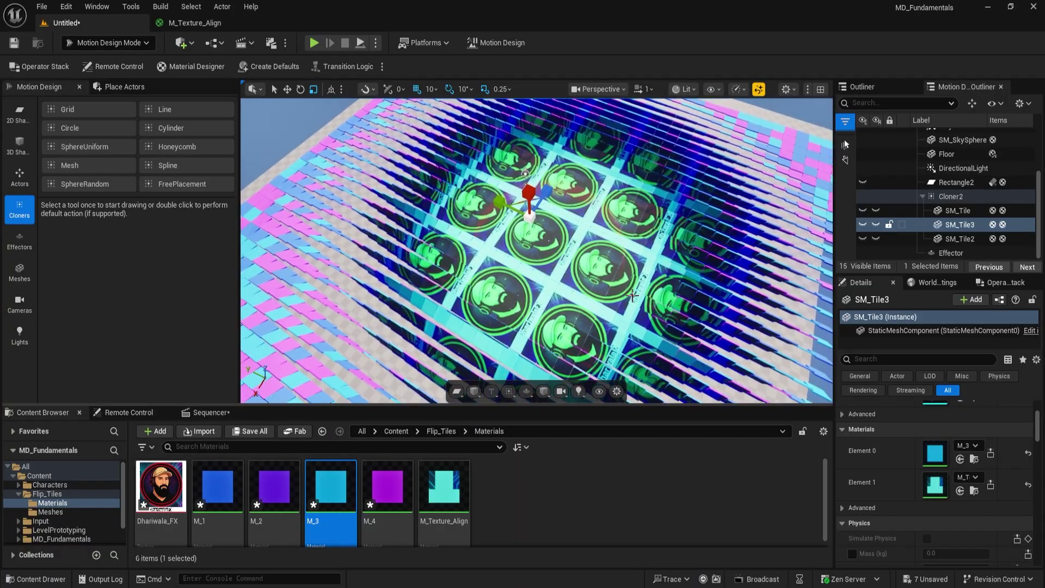
left_click(940, 254)
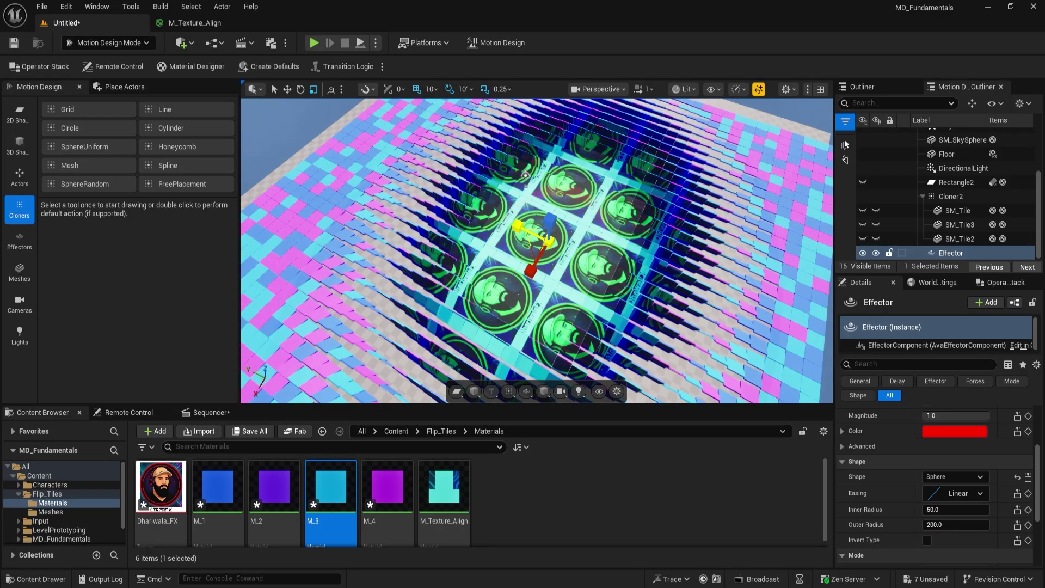
key("ctrl+z")
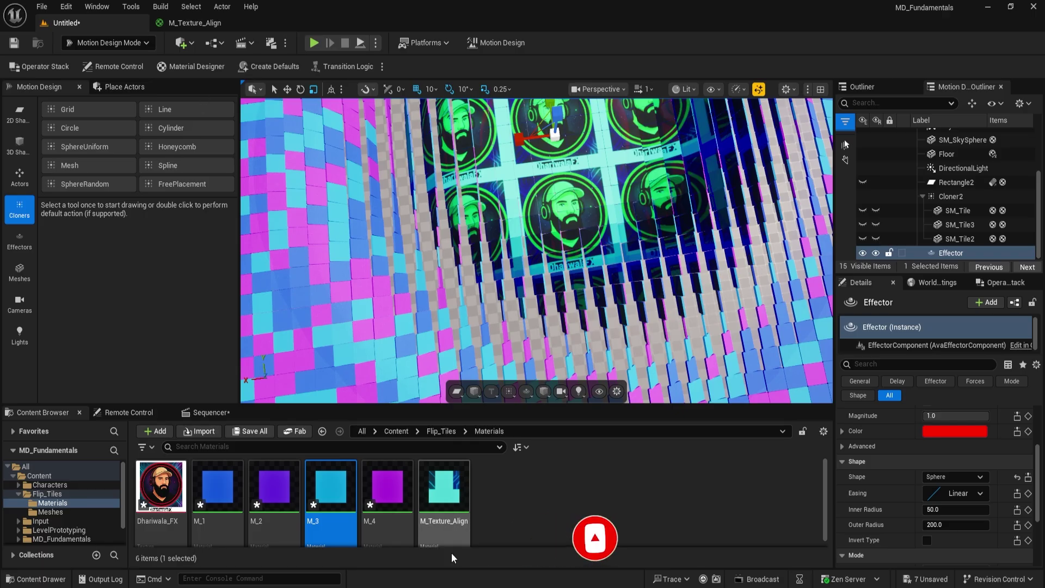
Add a Texture Sample node using the Dhariwala_FX texture to the M_Texture_Align graph, above the WorldAlignedNormal node
left_click(218, 23)
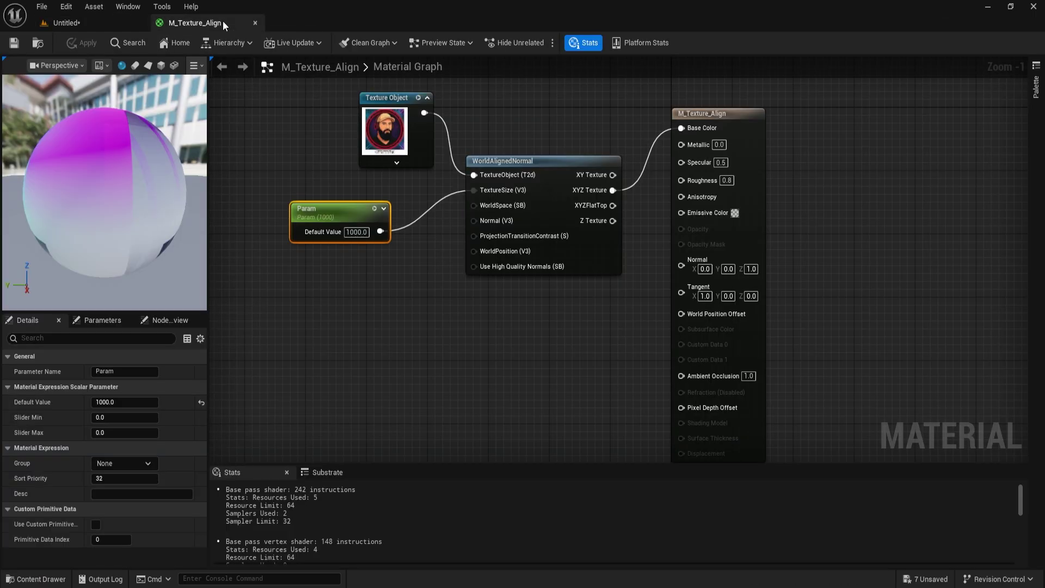
right_click_drag(457, 310, 523, 354)
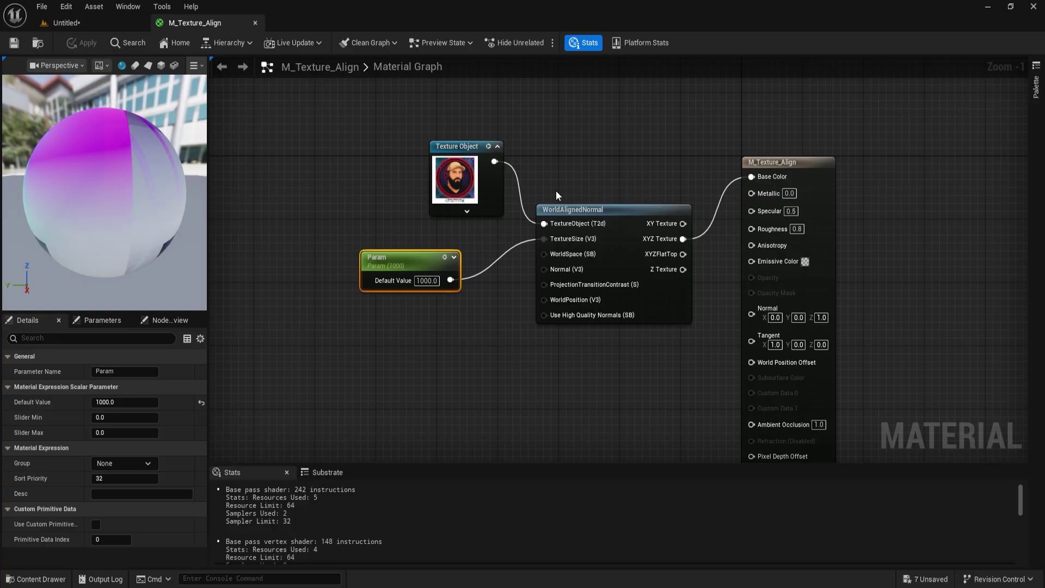
left_click(70, 23)
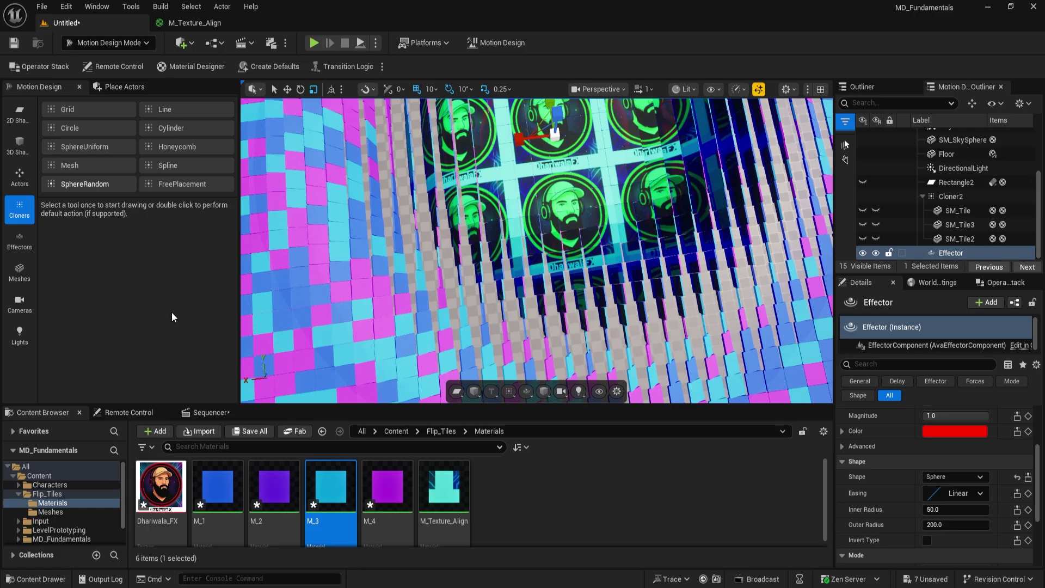
left_click(201, 23)
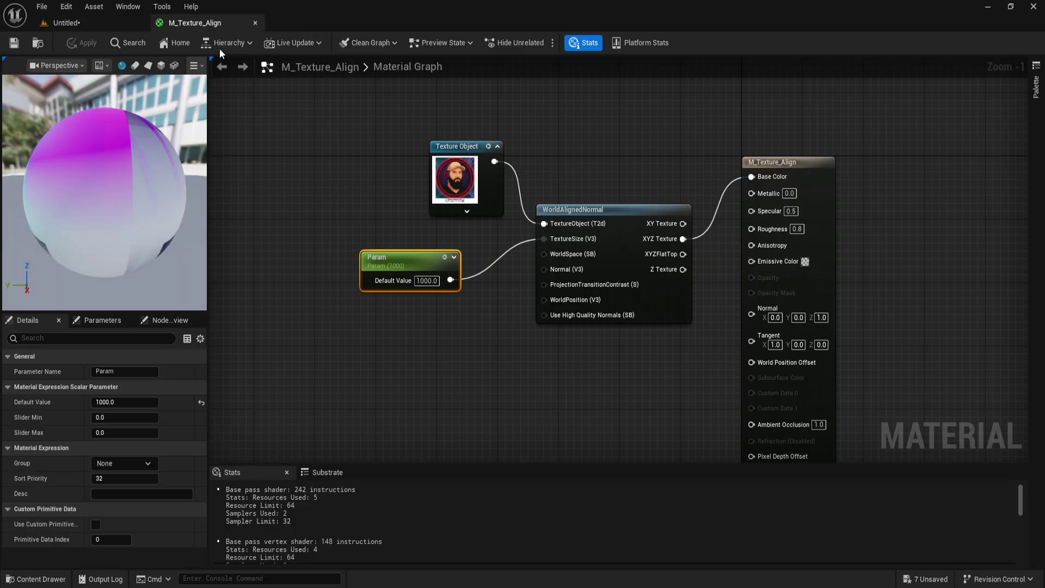
right_click(587, 155)
left_click(557, 138)
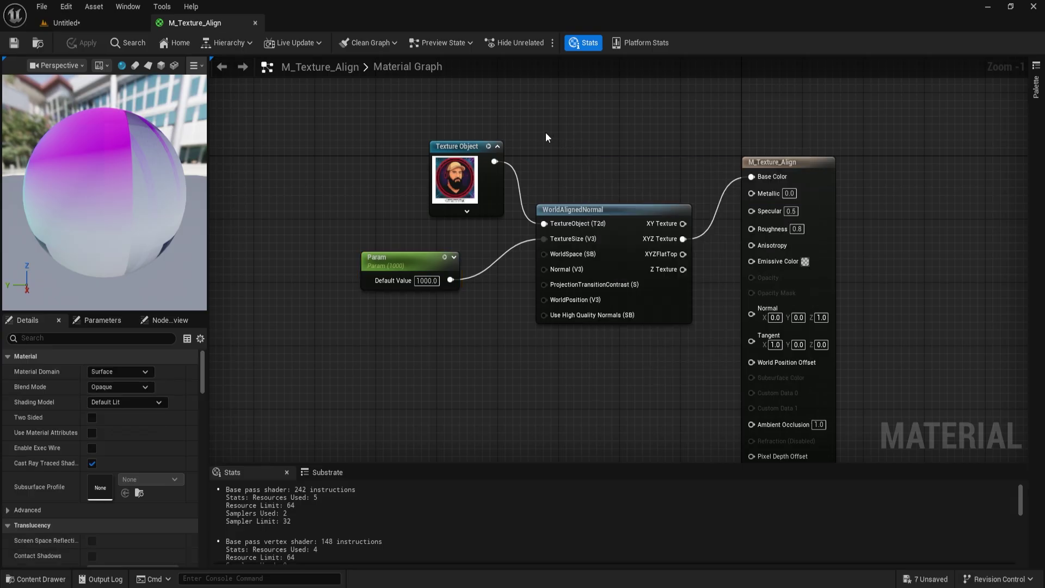
left_click(546, 132)
left_click_drag(614, 214, 597, 159)
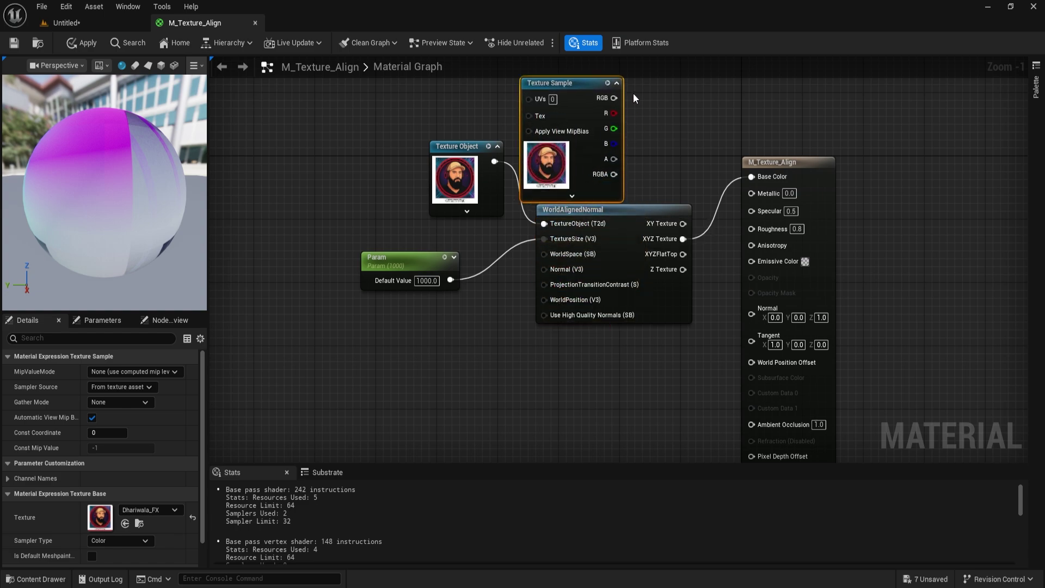
Connect the Texture Sample's RGB output to Base Color, move WorldAlignedNormal below it, save the material and return to the level
left_click_drag(613, 98, 751, 176)
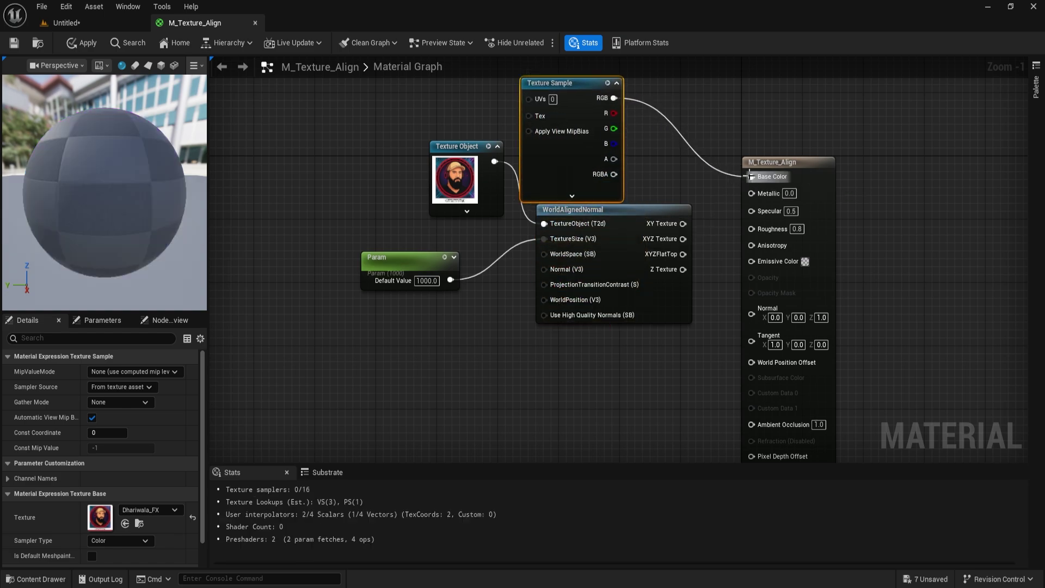
left_click_drag(647, 217, 647, 265)
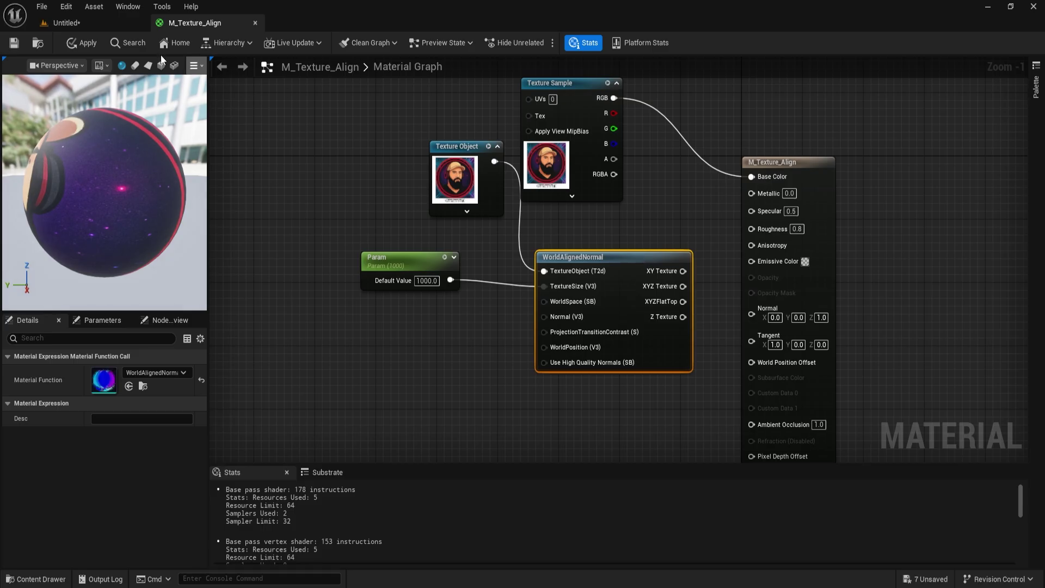
left_click(13, 43)
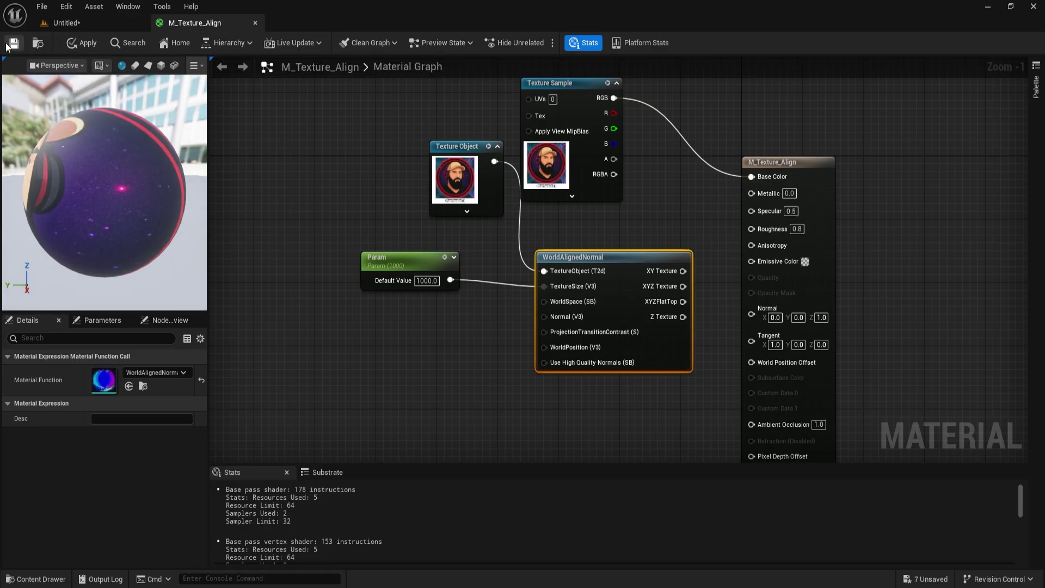
left_click(70, 26)
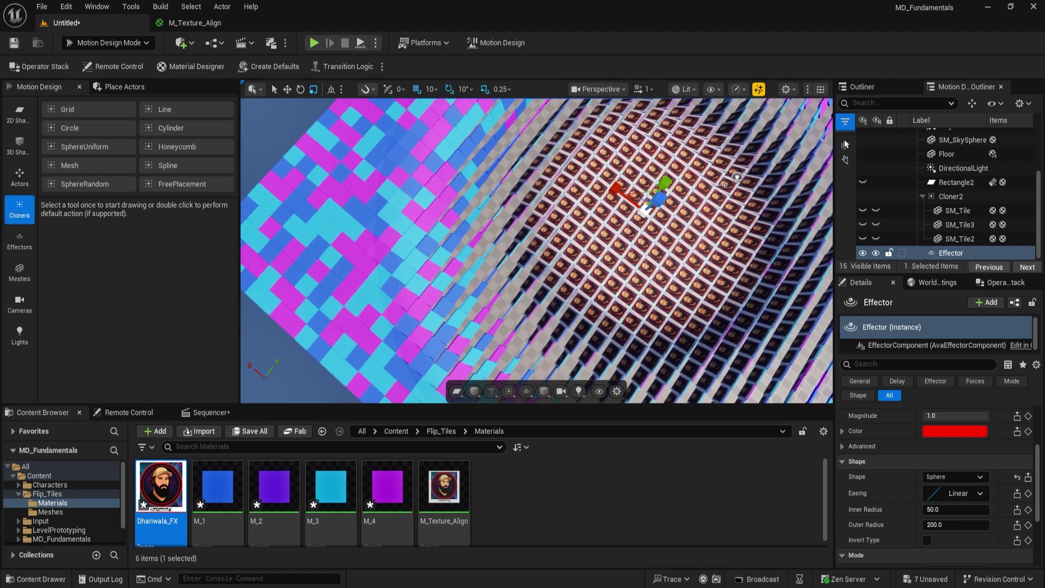